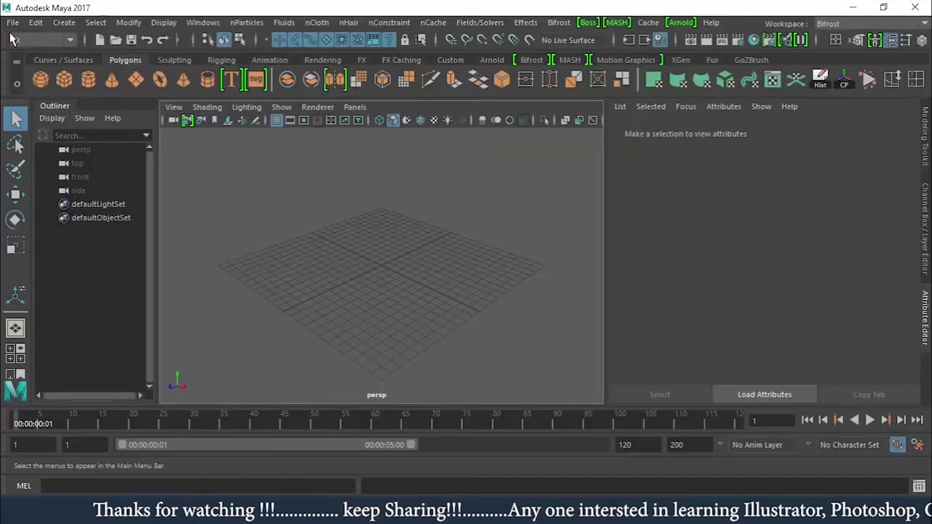
Reopen the recent Cereal Pack.ma scene, discarding unsaved changes
{"action": "left_click", "coordinate": [14, 22]}
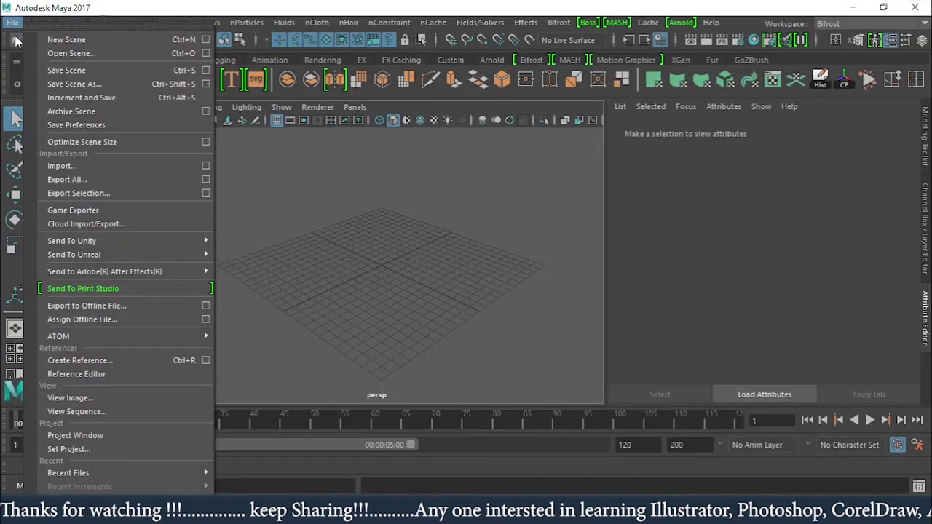
{"action": "mouse_move", "coordinate": [197, 473]}
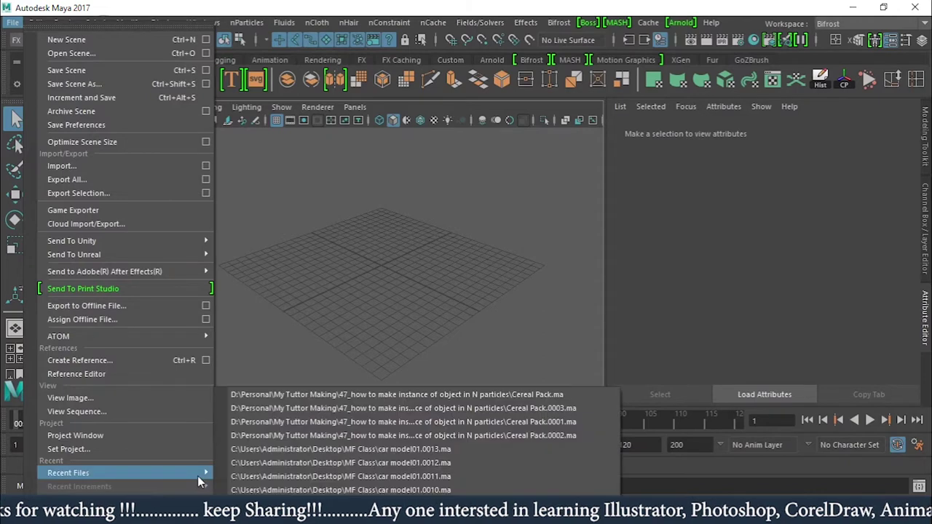
{"action": "left_click", "coordinate": [546, 393]}
{"action": "left_click", "coordinate": [466, 259]}
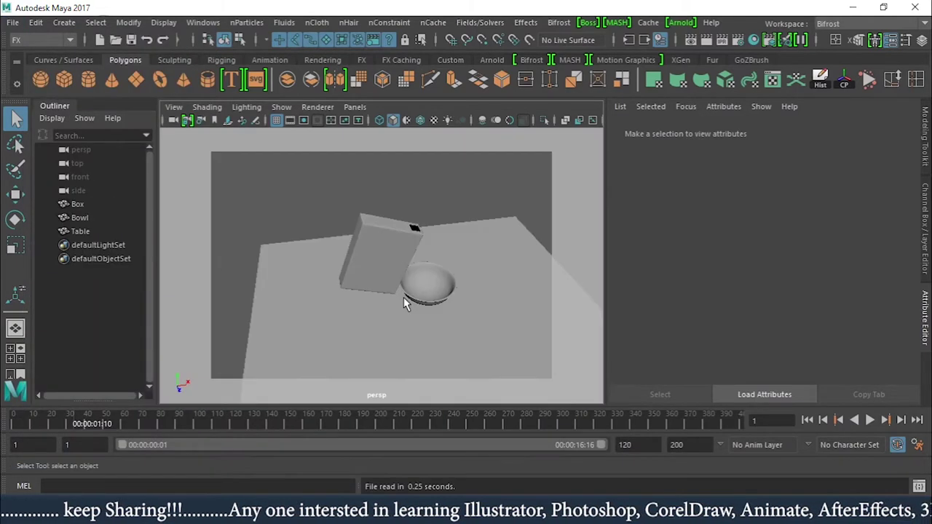
Select the Box and play its tilt animation from the first frame to preview it
{"action": "left_click_drag", "start_coordinate": [421, 288], "coordinate": [410, 264], "text": "alt"}
{"action": "left_click_drag", "start_coordinate": [452, 300], "coordinate": [420, 276], "text": "alt"}
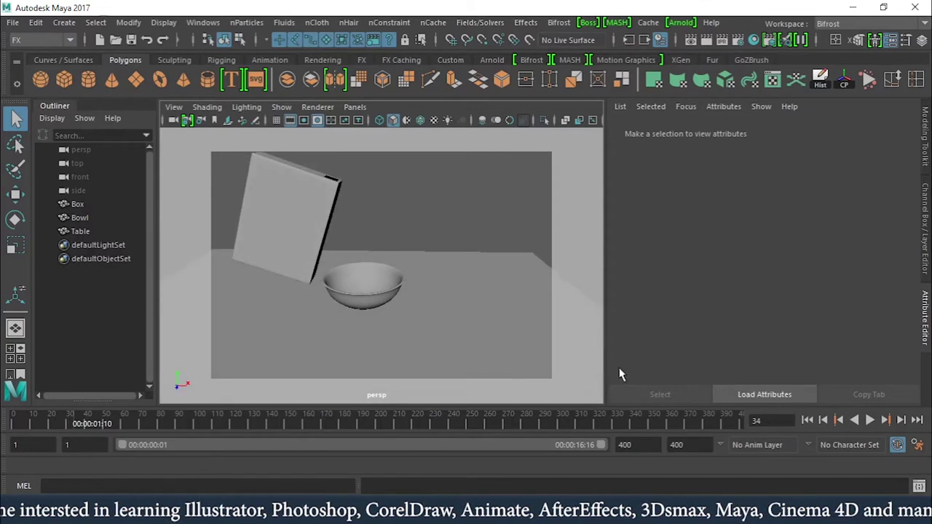
{"action": "left_click", "coordinate": [320, 193]}
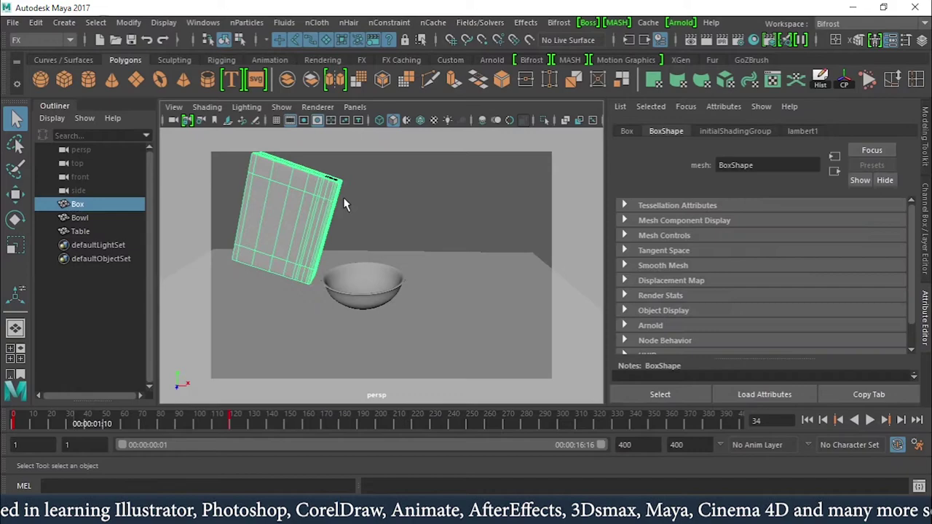
{"action": "left_click", "coordinate": [807, 420]}
{"action": "left_click", "coordinate": [870, 420]}
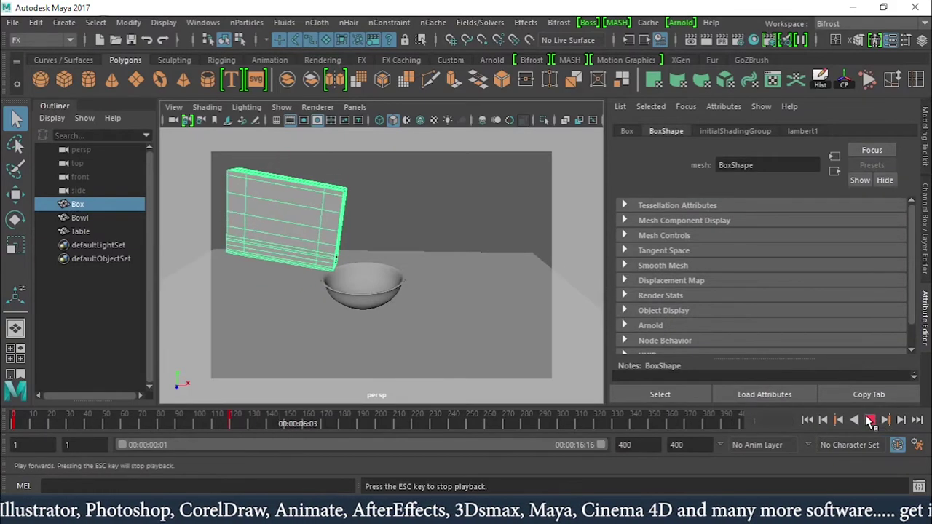
{"action": "left_click", "coordinate": [871, 420]}
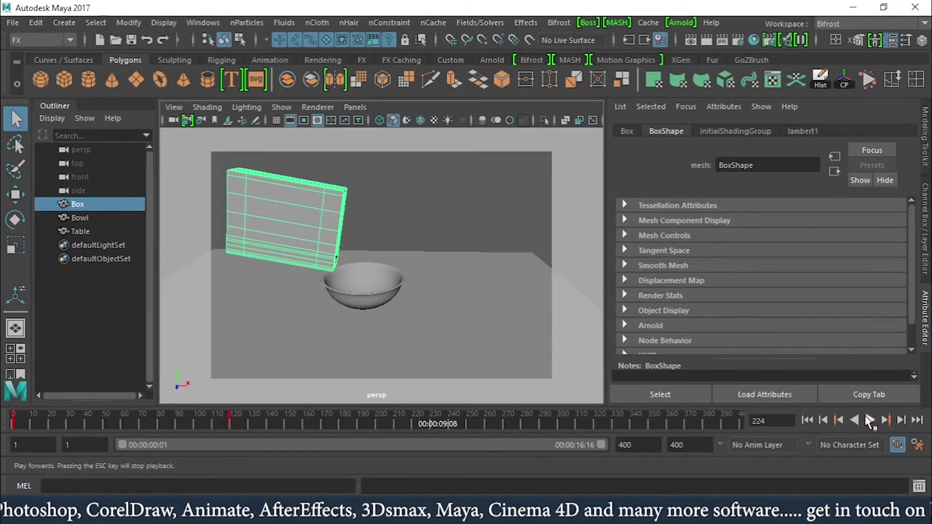
Orbit around the tilted box and bowl, then rewind the animation to frame 1
{"action": "right_click_drag", "start_coordinate": [172, 241], "coordinate": [329, 260], "text": "alt"}
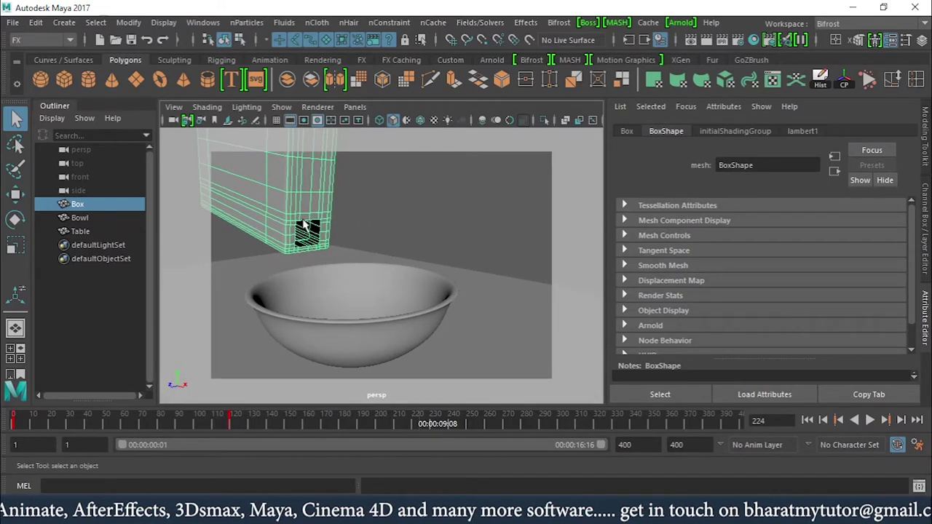
{"action": "right_click_drag", "start_coordinate": [324, 246], "coordinate": [291, 233], "text": "alt"}
{"action": "left_click_drag", "start_coordinate": [291, 233], "coordinate": [403, 271], "text": "alt"}
{"action": "key", "text": "alt+shift+v"}
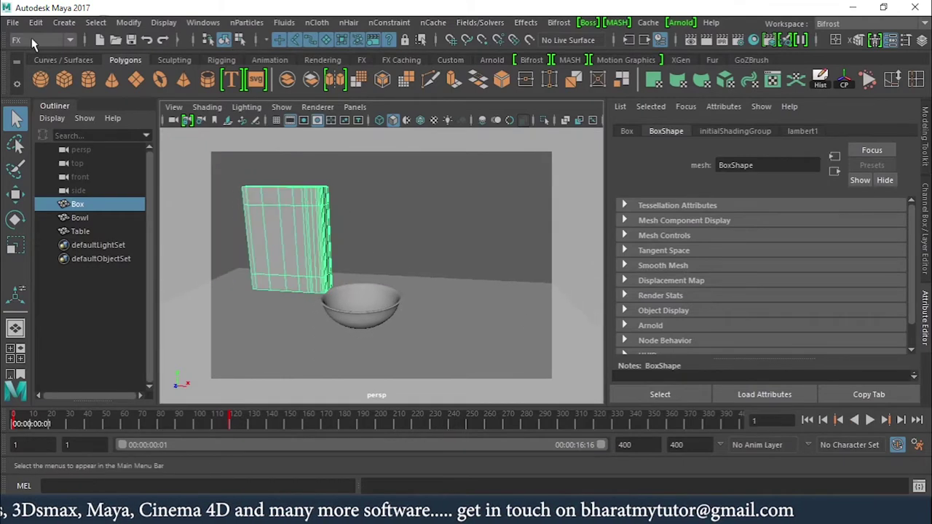
{"action": "left_click", "coordinate": [36, 42]}
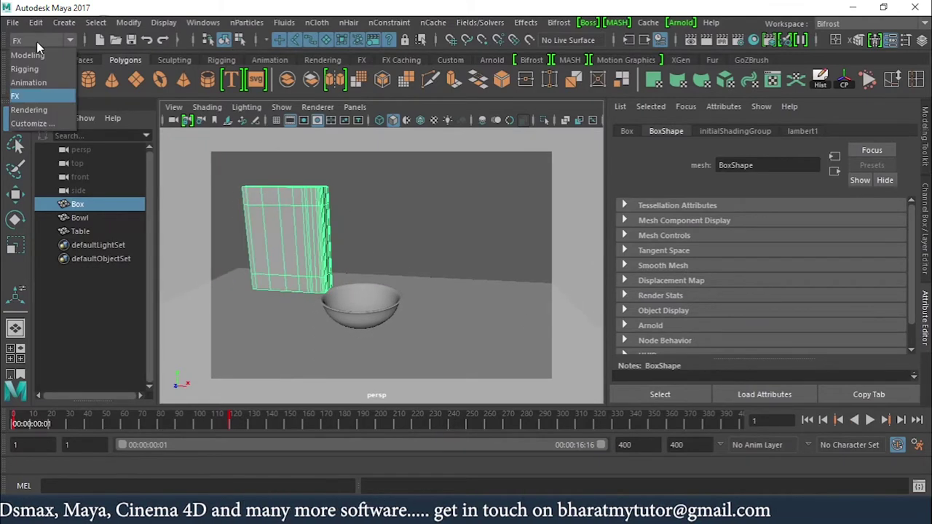
Using the FX menu set, fill the Box with nParticles at Resolution 15
{"action": "left_click", "coordinate": [25, 99]}
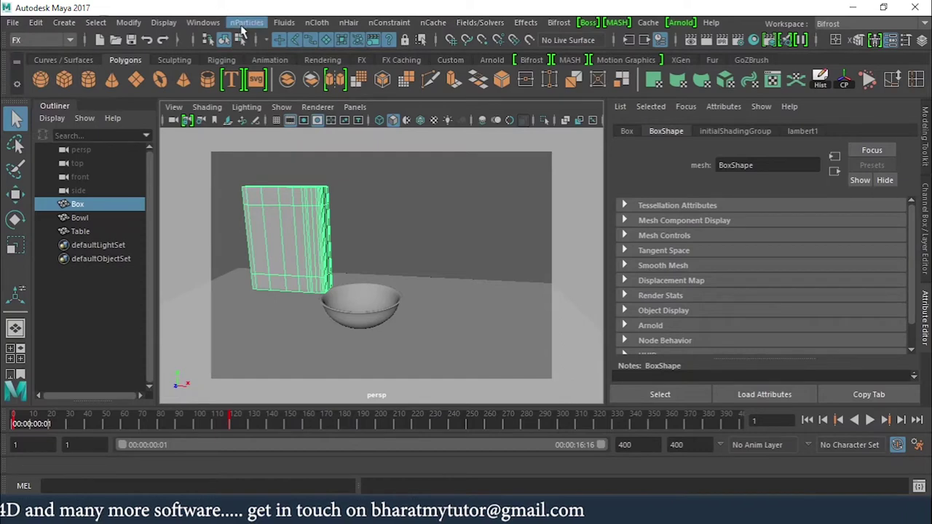
{"action": "left_click", "coordinate": [253, 23]}
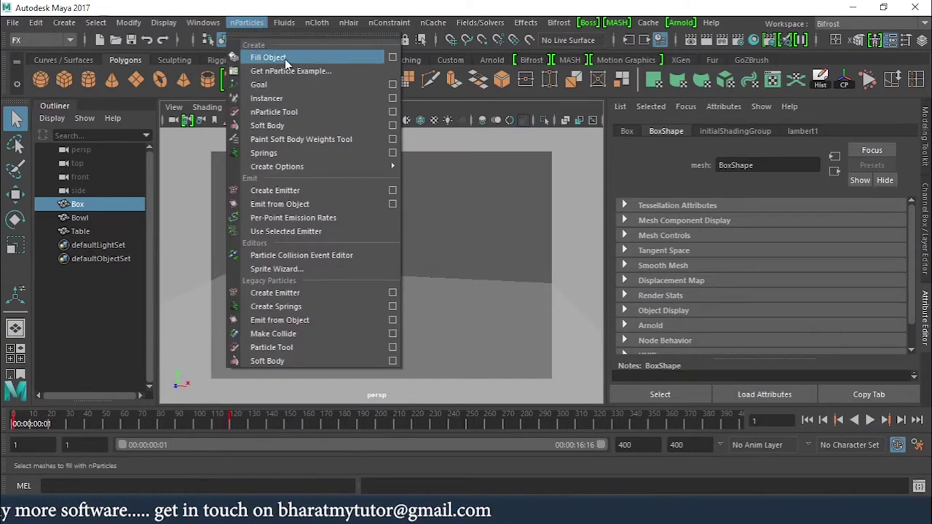
{"action": "left_click", "coordinate": [393, 58]}
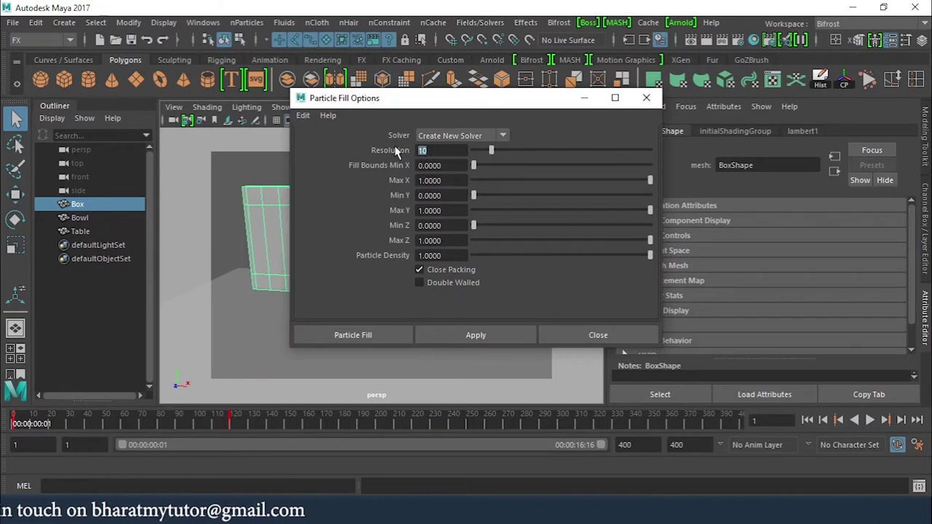
{"action": "left_click", "coordinate": [369, 337]}
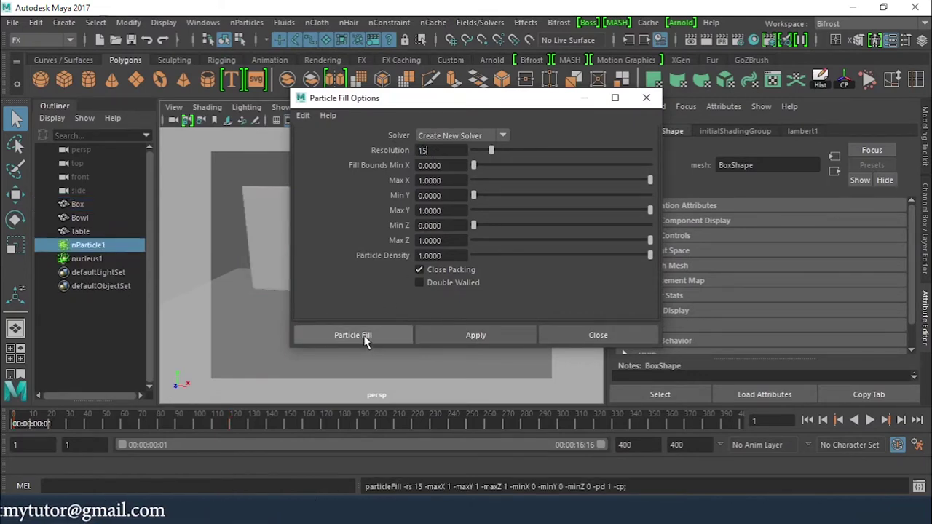
{"action": "left_click", "coordinate": [582, 334]}
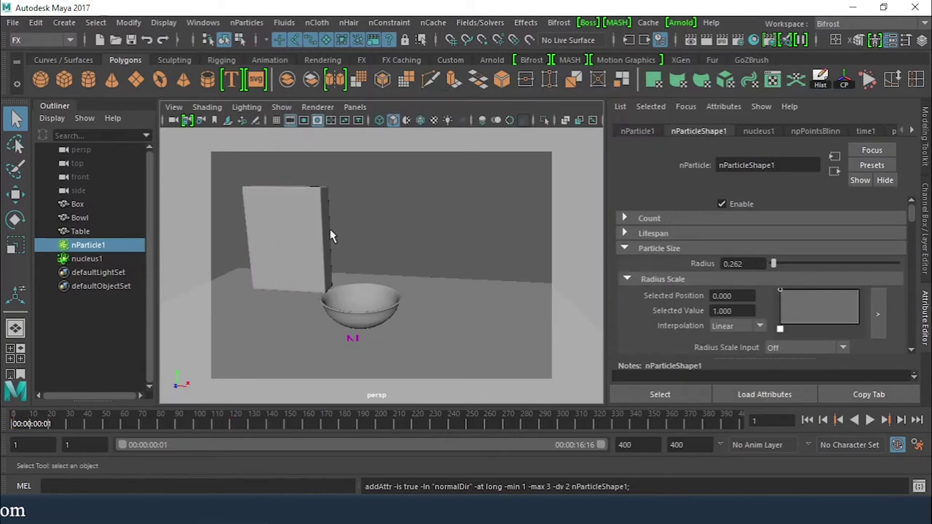
Deselect everything and switch to wireframe to see the particles packed inside the box
{"action": "left_click", "coordinate": [346, 221]}
{"action": "key", "text": "4"}
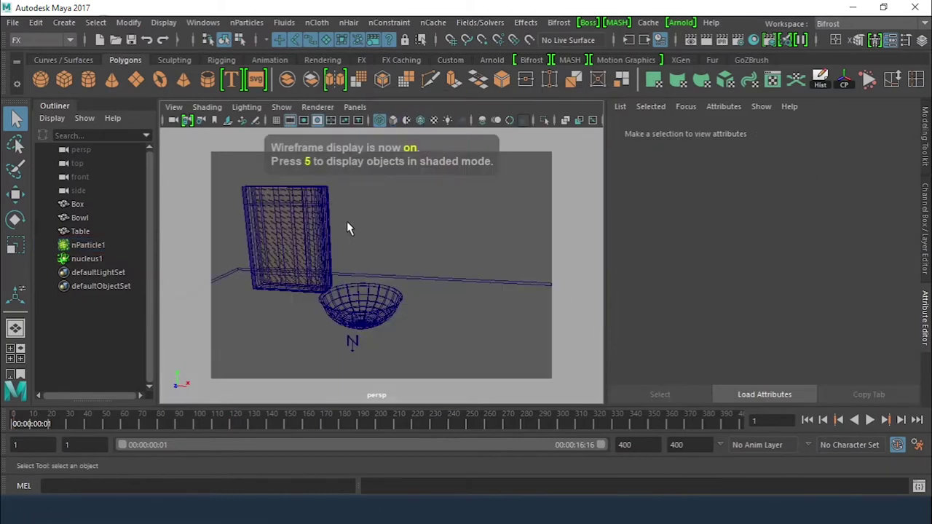
{"action": "right_click_drag", "start_coordinate": [319, 223], "coordinate": [426, 260], "text": "alt"}
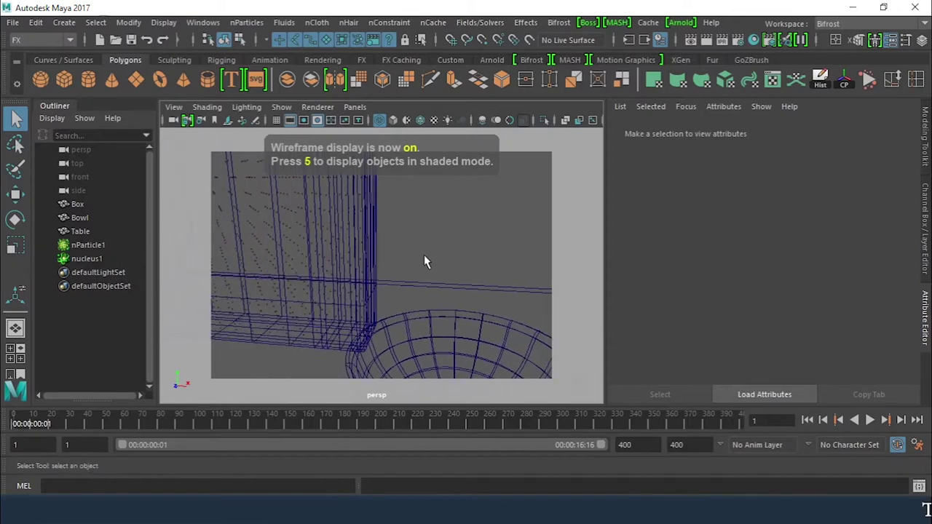
{"action": "left_click_drag", "start_coordinate": [426, 260], "coordinate": [349, 287], "text": "alt"}
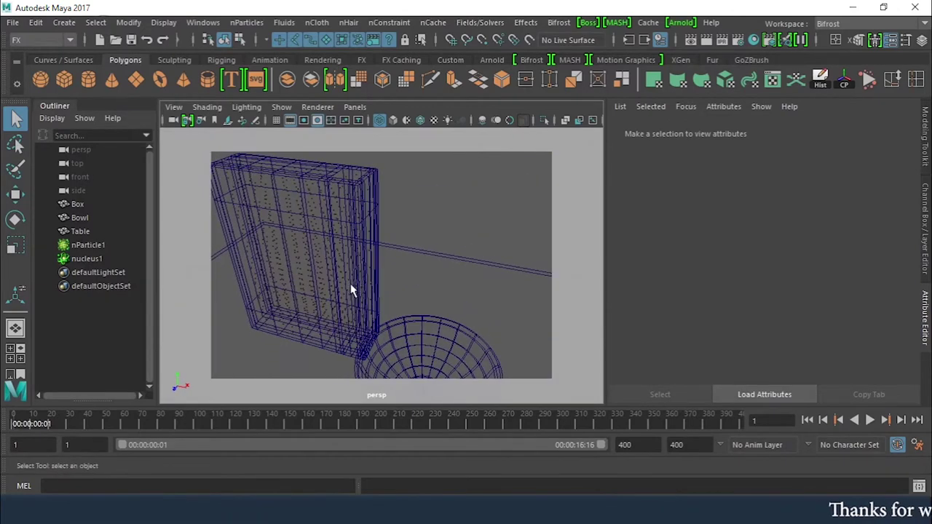
{"action": "right_click_drag", "start_coordinate": [350, 287], "coordinate": [391, 247], "text": "alt"}
{"action": "left_click_drag", "start_coordinate": [391, 248], "coordinate": [399, 252], "text": "alt"}
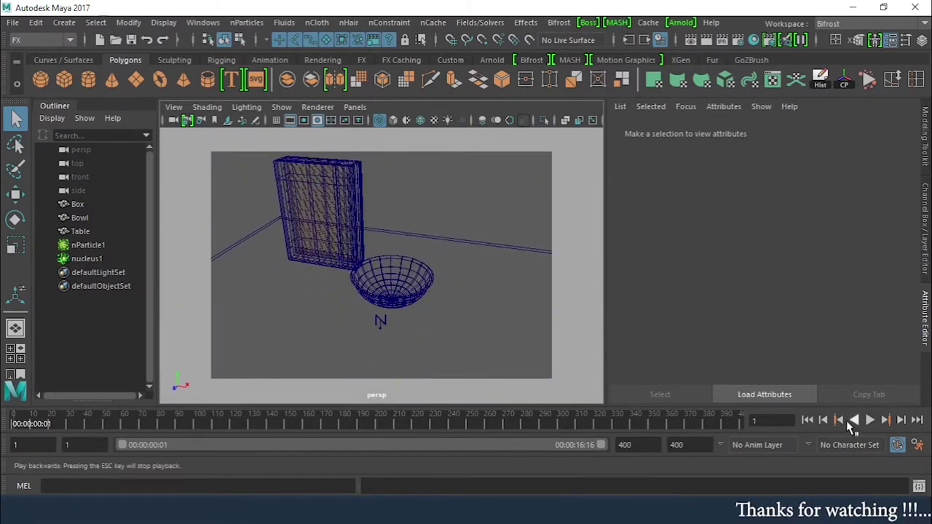
{"action": "left_click_drag", "start_coordinate": [396, 306], "coordinate": [393, 342], "text": "alt"}
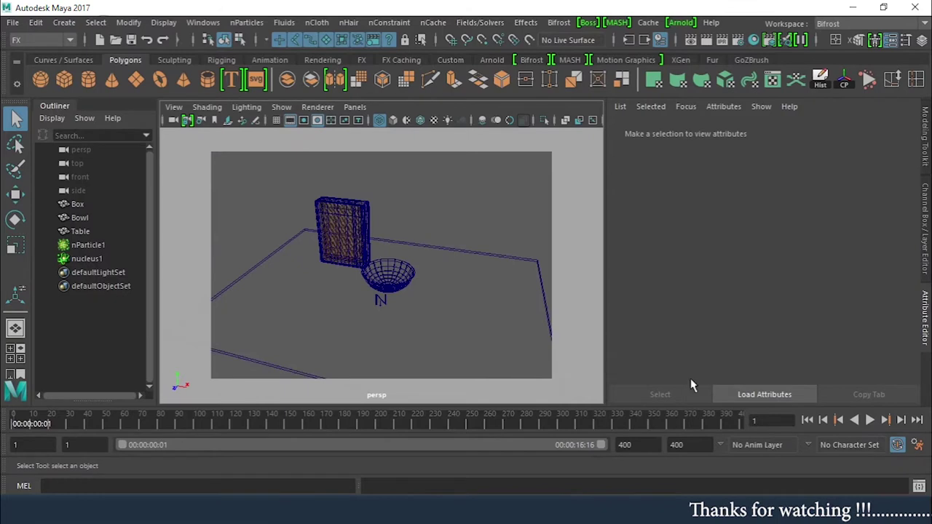
Play and rewind the simulation, inspect nParticle1, then select the Box
{"action": "left_click", "coordinate": [870, 421]}
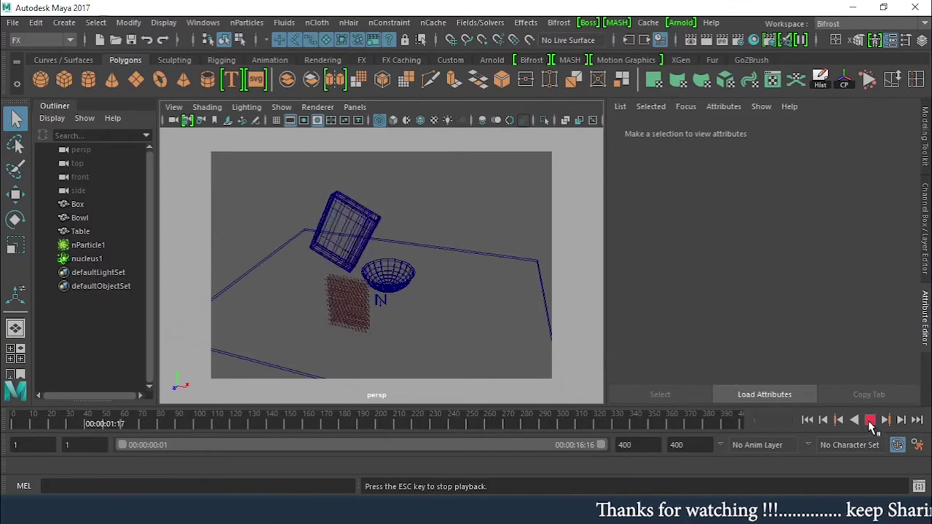
{"action": "left_click", "coordinate": [810, 423]}
{"action": "left_click", "coordinate": [91, 245]}
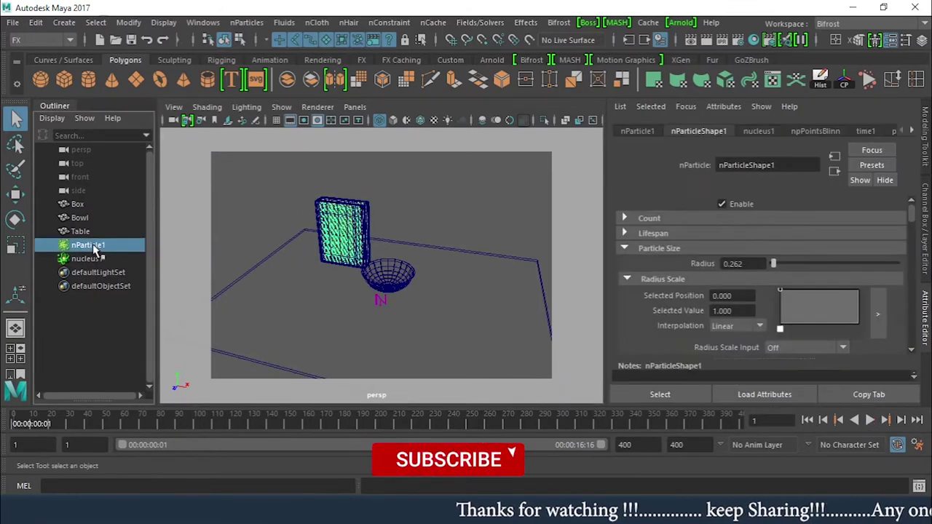
{"action": "left_click", "coordinate": [406, 225]}
{"action": "right_click_drag", "start_coordinate": [406, 225], "coordinate": [404, 275], "text": "alt"}
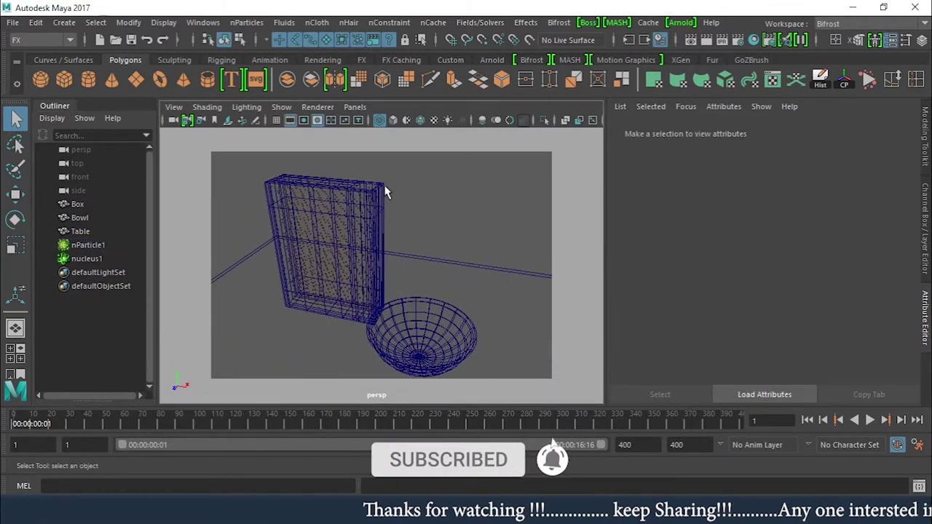
{"action": "left_click", "coordinate": [382, 190]}
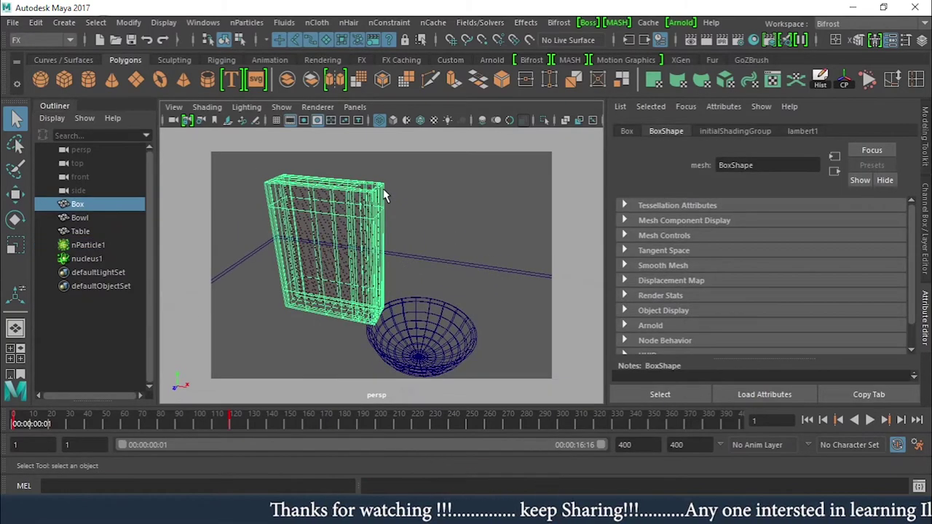
Make the Box a passive collider (nRigid1), then play, stop and rewind to test it
{"action": "left_click", "coordinate": [315, 22]}
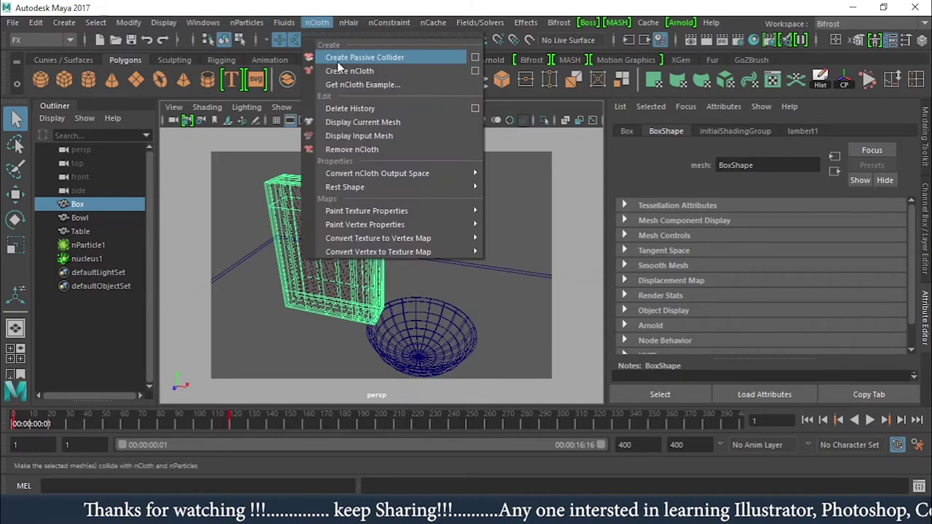
{"action": "left_click", "coordinate": [389, 58]}
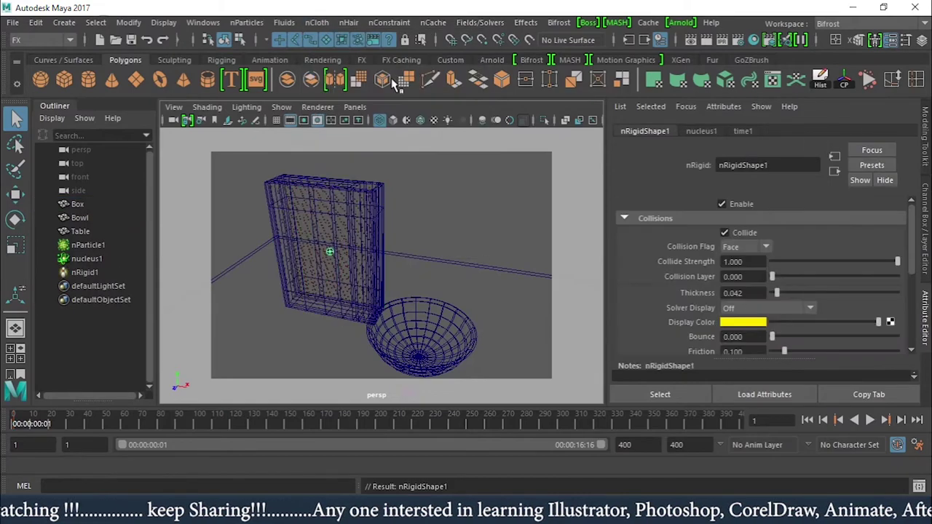
{"action": "left_click", "coordinate": [872, 420]}
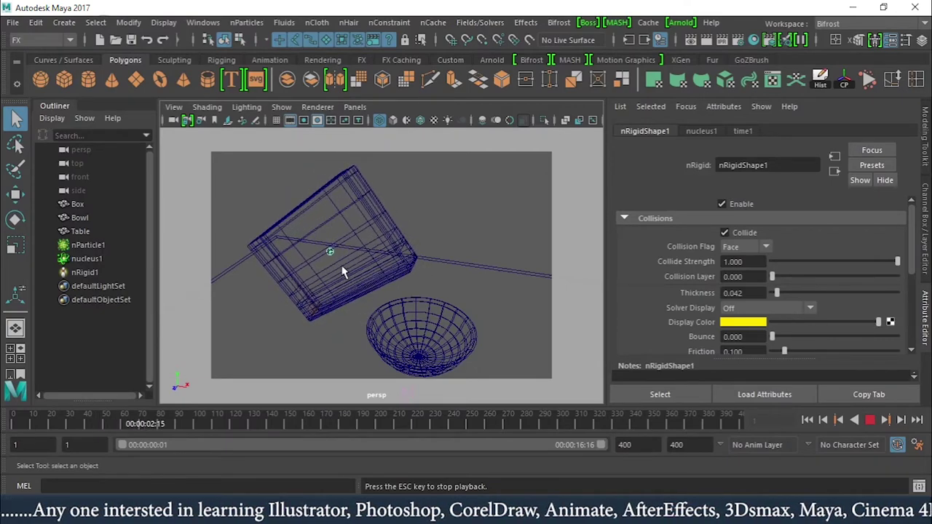
{"action": "left_click", "coordinate": [870, 421]}
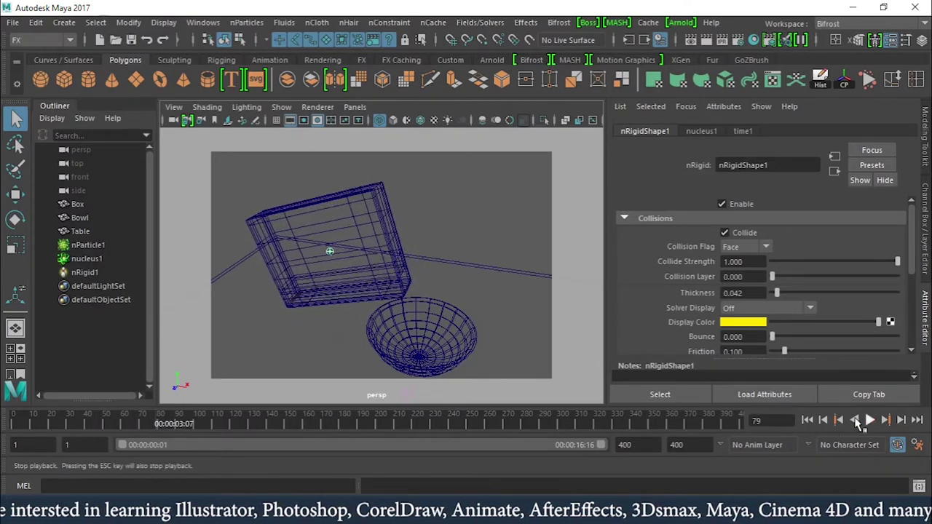
{"action": "left_click", "coordinate": [807, 420]}
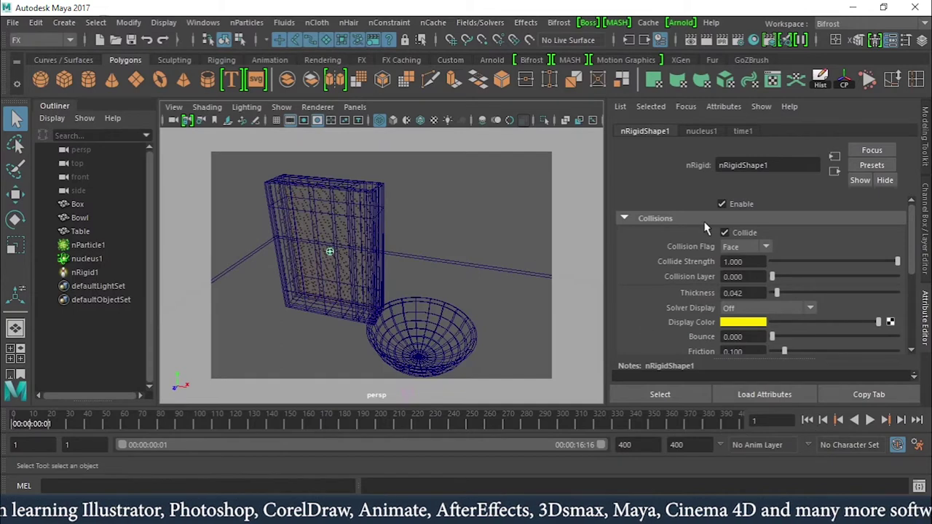
Select nParticle1 and set its Particle Render Type to Spheres
{"action": "left_click", "coordinate": [645, 219]}
{"action": "left_click", "coordinate": [90, 246]}
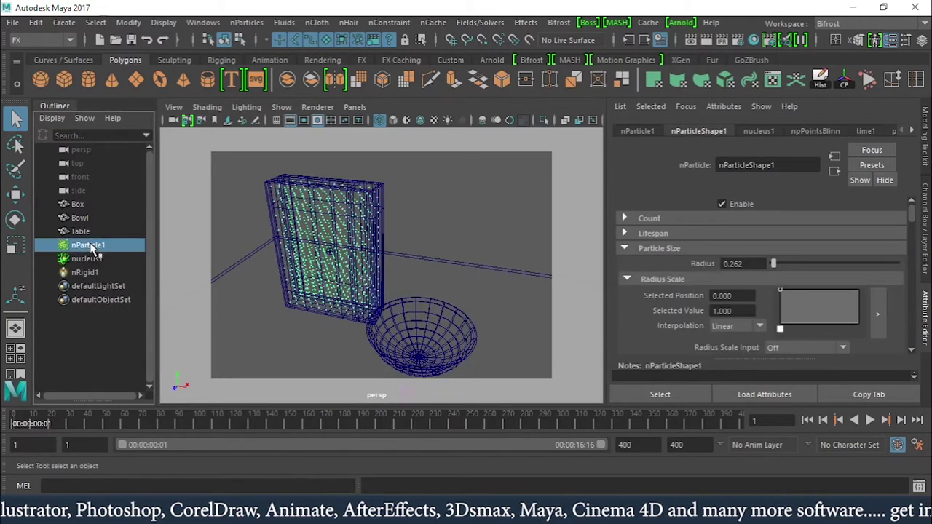
{"action": "left_click", "coordinate": [665, 249]}
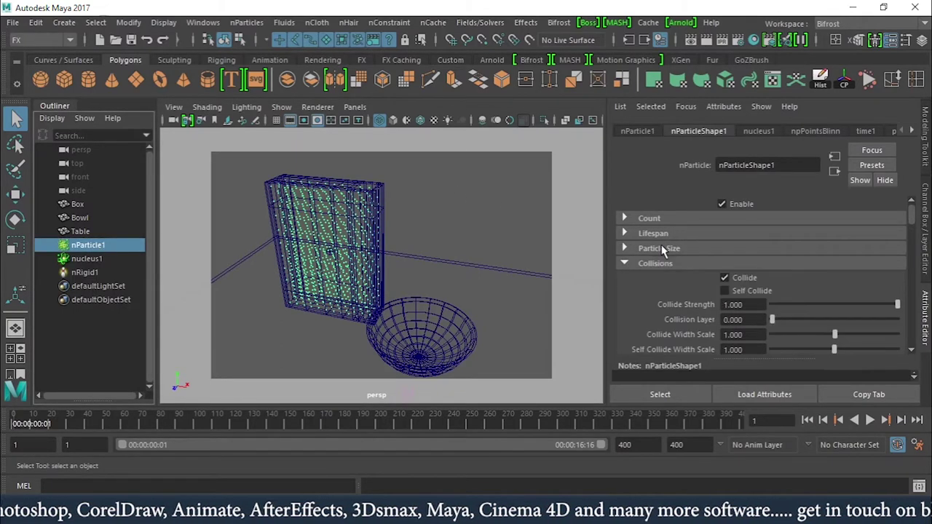
{"action": "left_click", "coordinate": [653, 263]}
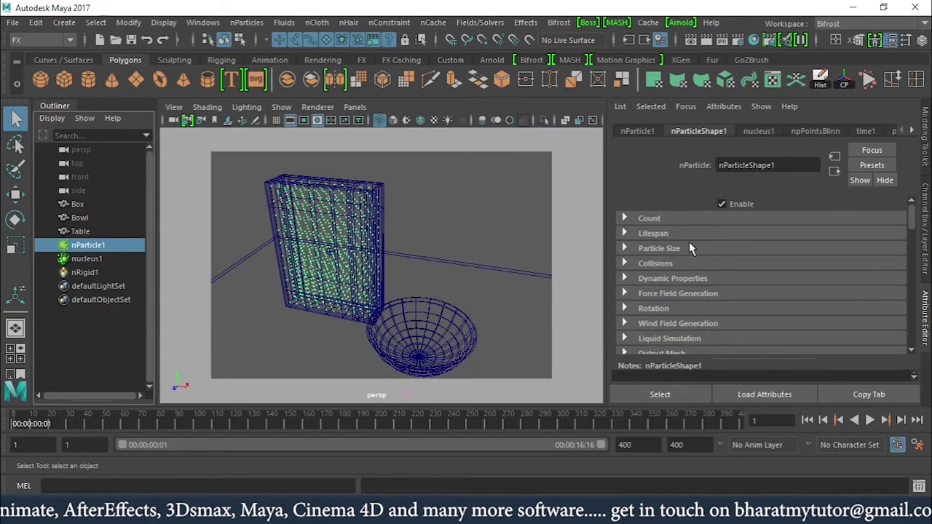
{"action": "left_click", "coordinate": [655, 264]}
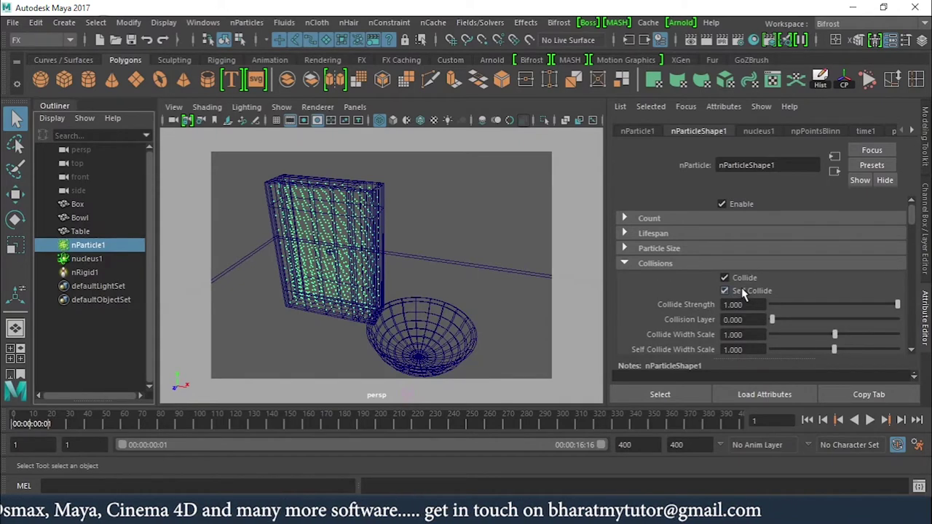
{"action": "scroll", "coordinate": [634, 268], "scroll_direction": "down", "scroll_amount": 10}
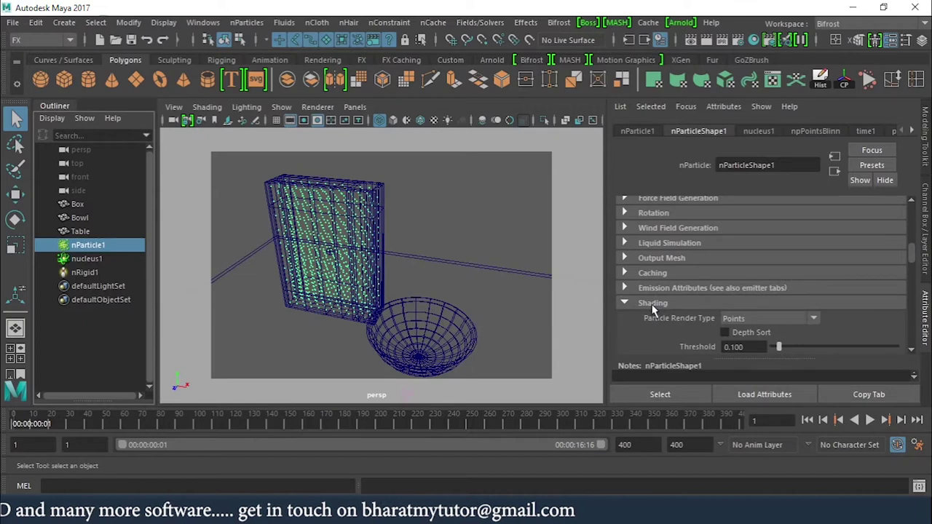
{"action": "scroll", "coordinate": [654, 306], "scroll_direction": "down", "scroll_amount": 5}
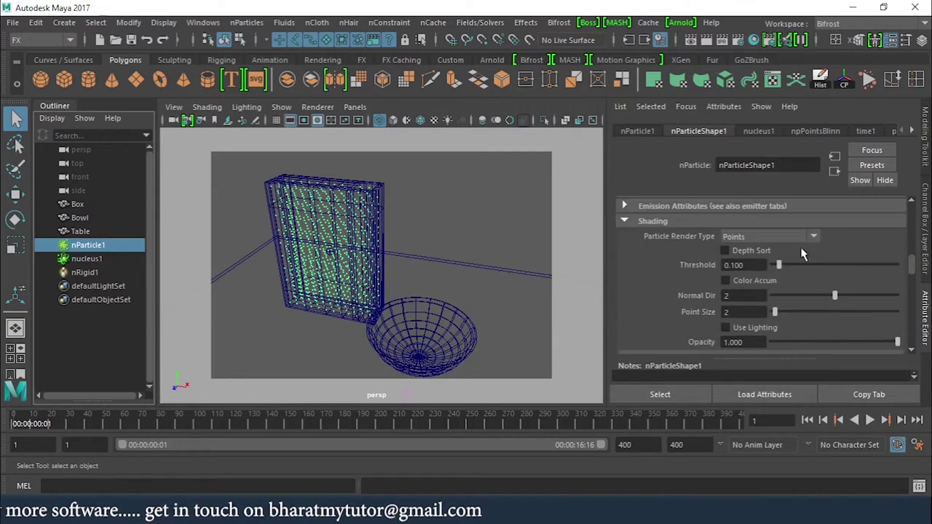
{"action": "left_click", "coordinate": [763, 235]}
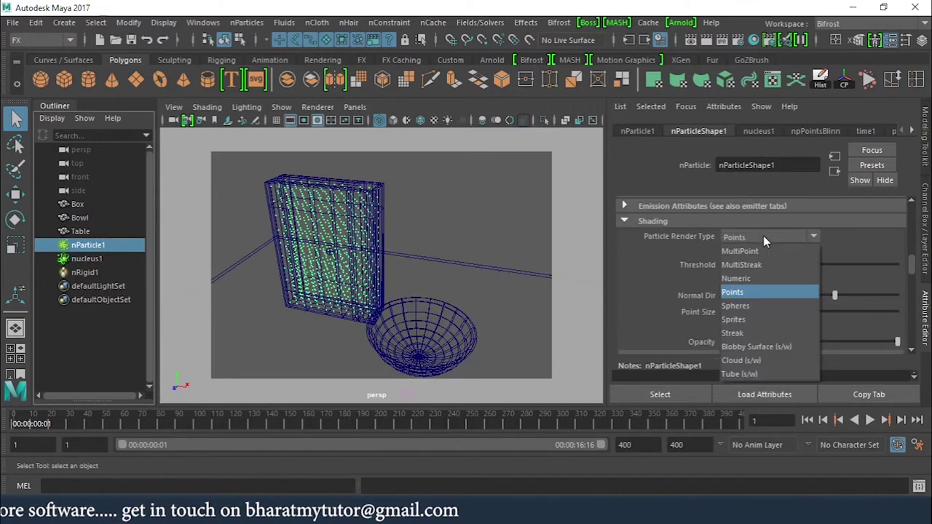
{"action": "left_click", "coordinate": [745, 307]}
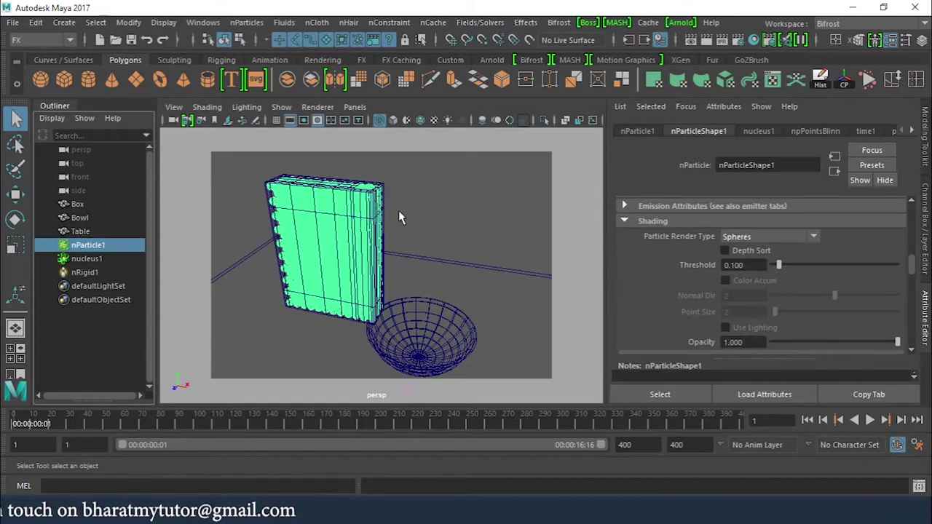
Switch to shaded display and set the particle radius to 0.24
{"action": "left_click_drag", "start_coordinate": [399, 217], "coordinate": [421, 263], "text": "alt"}
{"action": "key", "text": "5"}
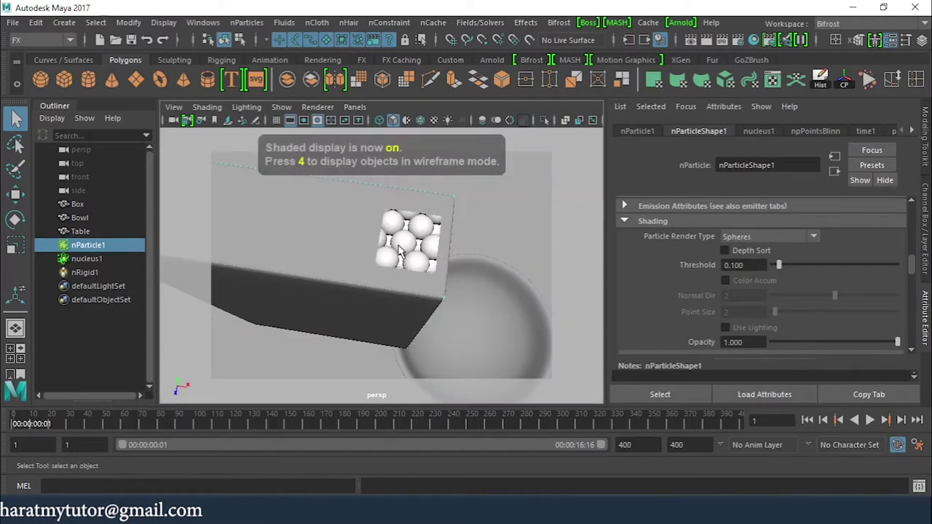
{"action": "mouse_move", "coordinate": [420, 264]}
{"action": "right_mouse_down", "text": "alt"}
{"action": "mouse_move", "coordinate": [386, 218]}
{"action": "mouse_move", "coordinate": [419, 312]}
{"action": "right_mouse_up", "text": "alt"}
{"action": "scroll", "coordinate": [702, 267], "scroll_direction": "up", "scroll_amount": 8}
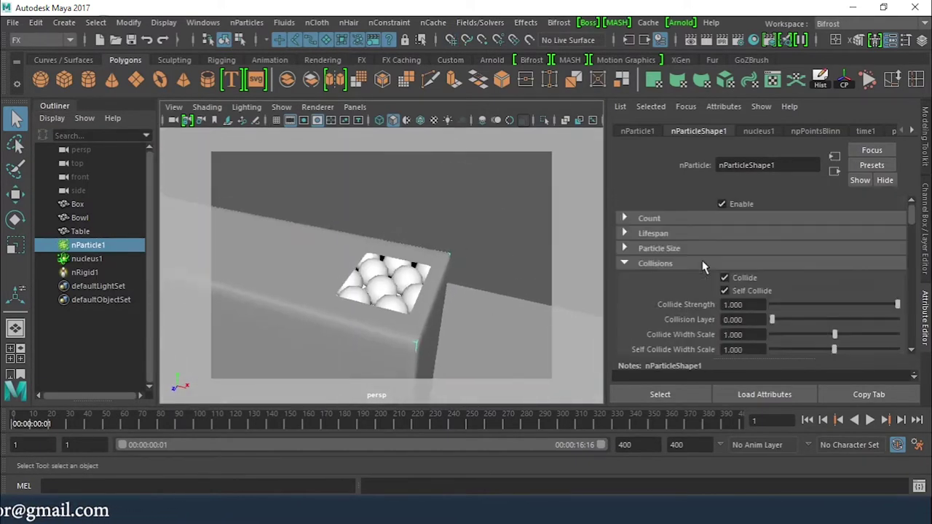
{"action": "left_click", "coordinate": [658, 249]}
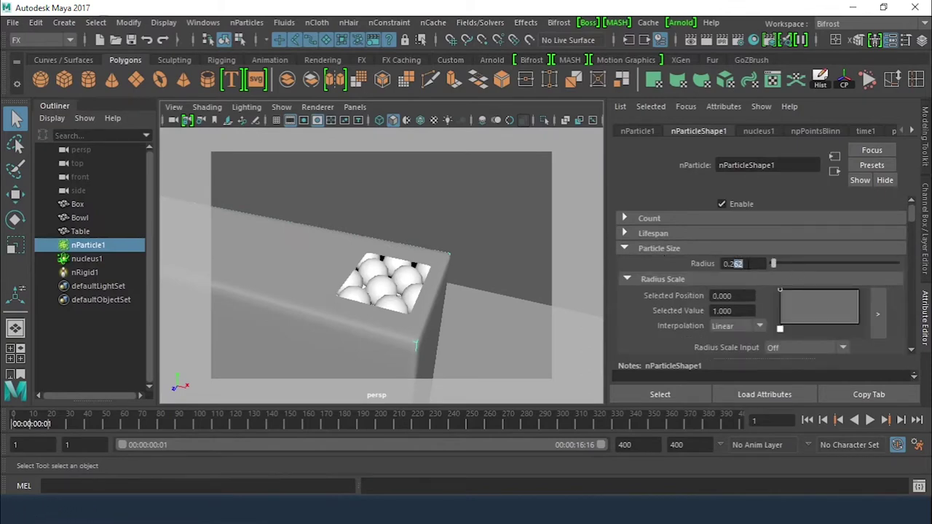
{"action": "type", "text": "0.24"}
{"action": "key", "text": "Return"}
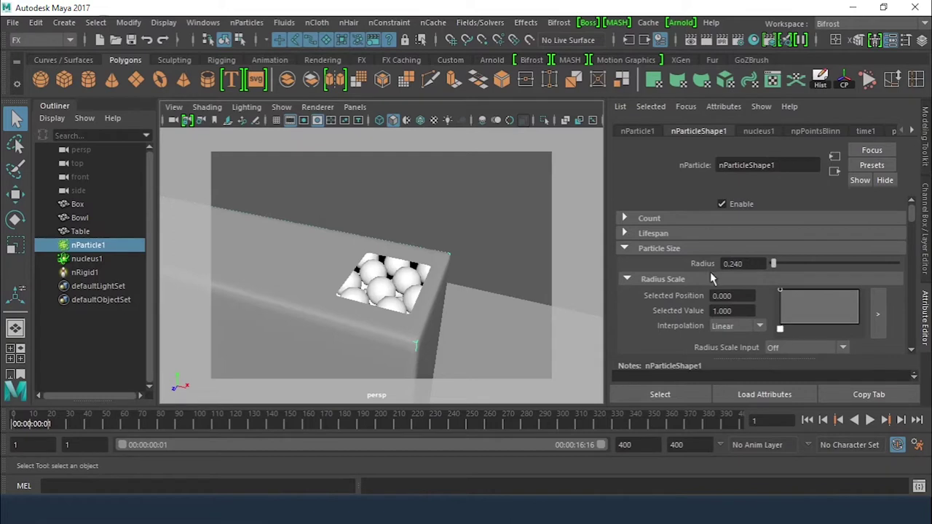
Frame the box and bowl, rewind to the start and play the simulation
{"action": "left_click_drag", "start_coordinate": [428, 230], "coordinate": [458, 267], "text": "alt"}
{"action": "mouse_move", "coordinate": [458, 266]}
{"action": "right_mouse_down", "text": "alt"}
{"action": "mouse_move", "coordinate": [444, 288]}
{"action": "mouse_move", "coordinate": [456, 280]}
{"action": "right_mouse_up", "text": "alt"}
{"action": "left_click", "coordinate": [807, 420]}
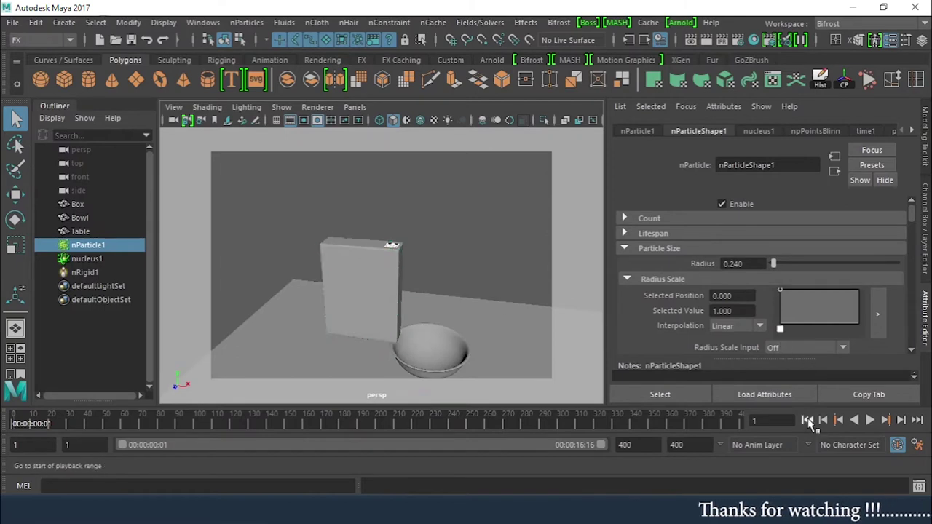
{"action": "left_click", "coordinate": [869, 420]}
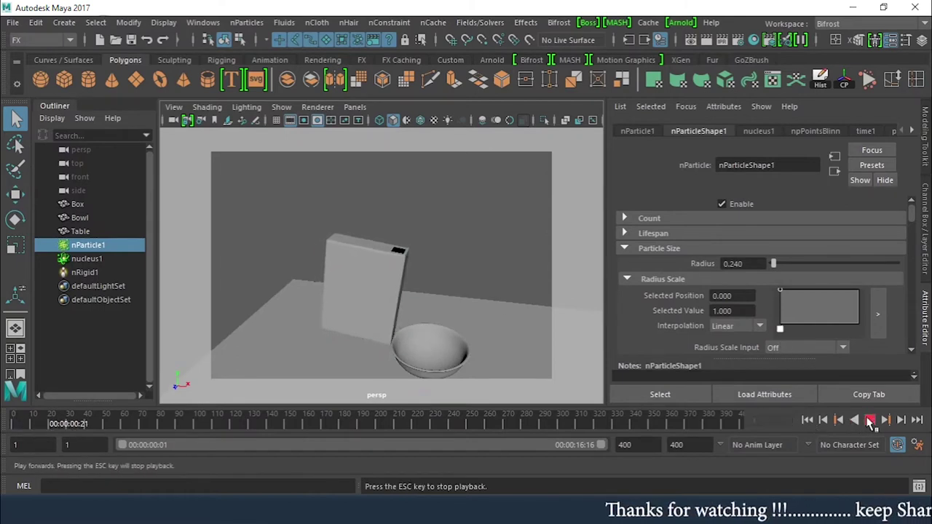
Let the simulation run in wireframe, stop it at frame 220, and return to shaded view
{"action": "left_click_drag", "start_coordinate": [495, 354], "coordinate": [342, 291], "text": "alt"}
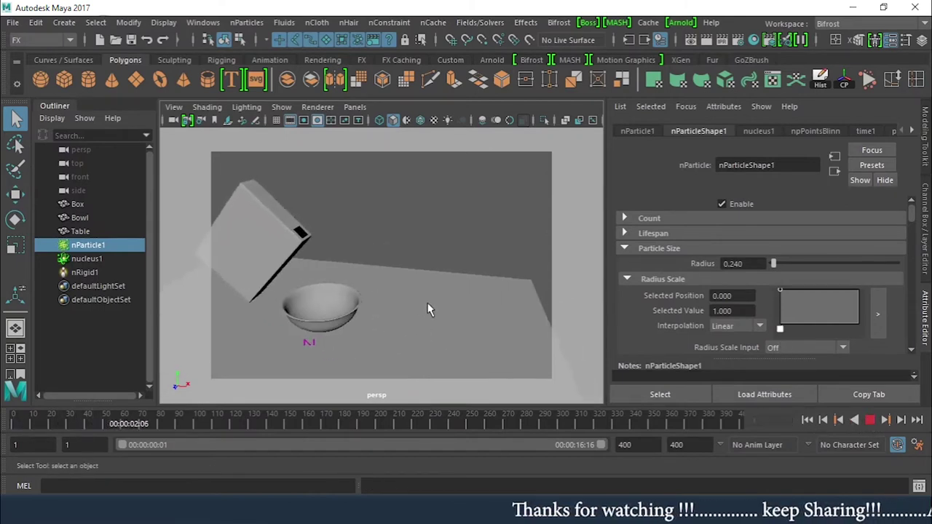
{"action": "key", "text": "4"}
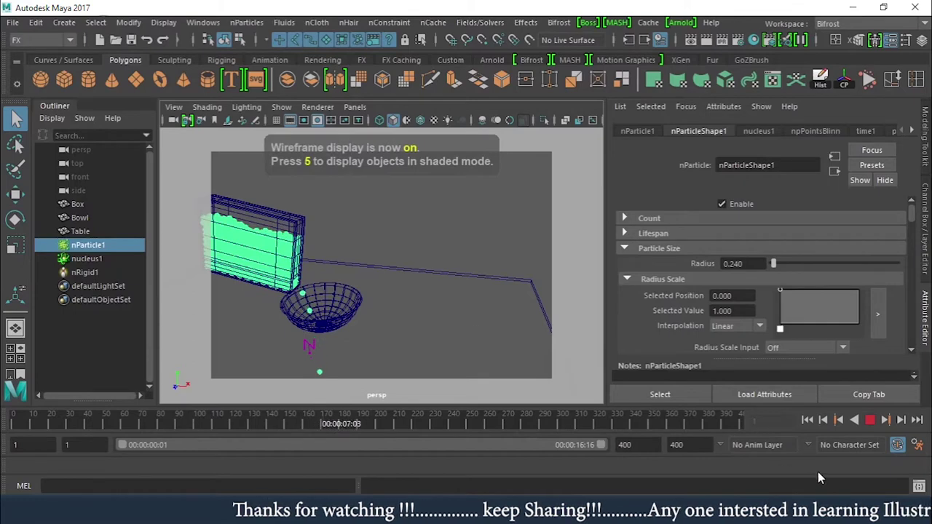
{"action": "left_click", "coordinate": [871, 421]}
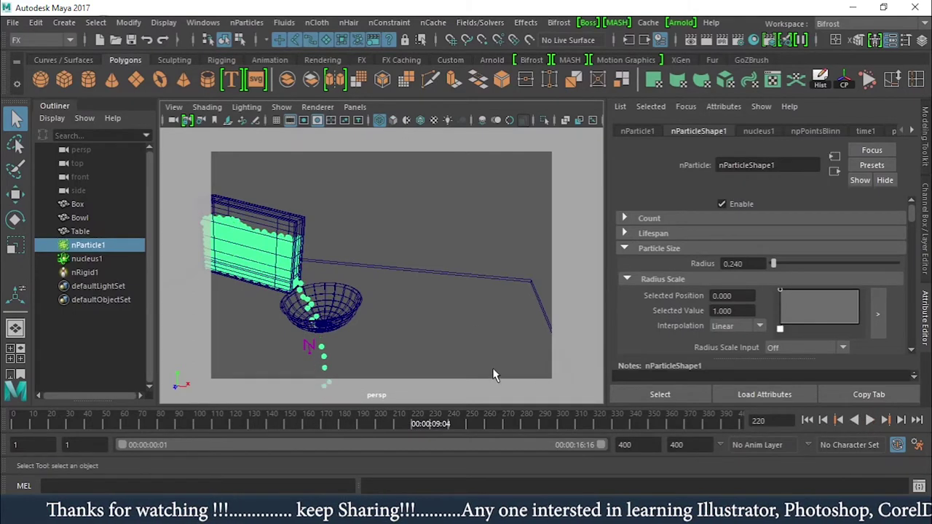
{"action": "key", "text": "5"}
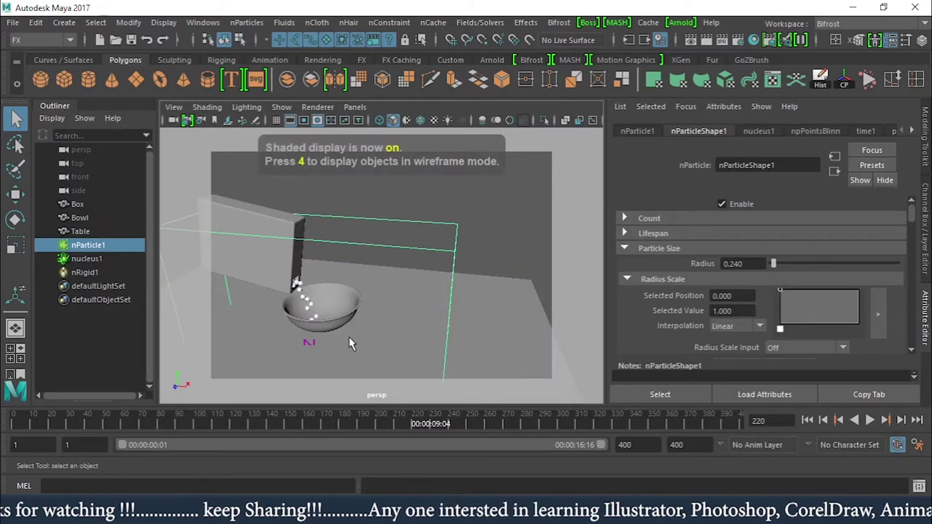
Orbit around the bowl to inspect the poured spheres and deselect nParticle1
{"action": "right_click_drag", "start_coordinate": [349, 337], "coordinate": [408, 331], "text": "alt"}
{"action": "left_click_drag", "start_coordinate": [408, 331], "coordinate": [432, 318], "text": "alt"}
{"action": "middle_click_drag", "start_coordinate": [432, 318], "coordinate": [462, 318], "text": "alt"}
{"action": "left_click_drag", "start_coordinate": [374, 302], "coordinate": [458, 301], "text": "alt"}
{"action": "right_click_drag", "start_coordinate": [458, 301], "coordinate": [407, 303], "text": "alt"}
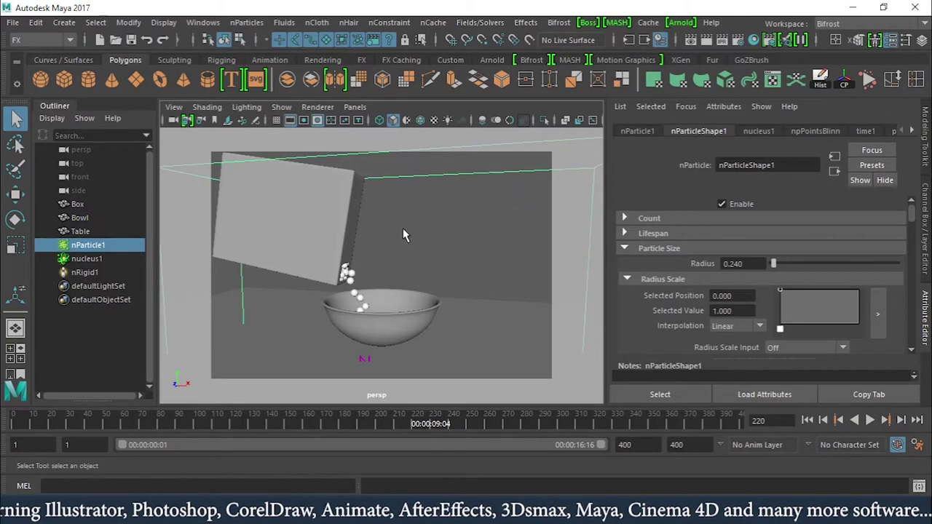
{"action": "left_click_drag", "start_coordinate": [464, 275], "coordinate": [471, 299], "text": "alt"}
{"action": "left_click", "coordinate": [464, 208]}
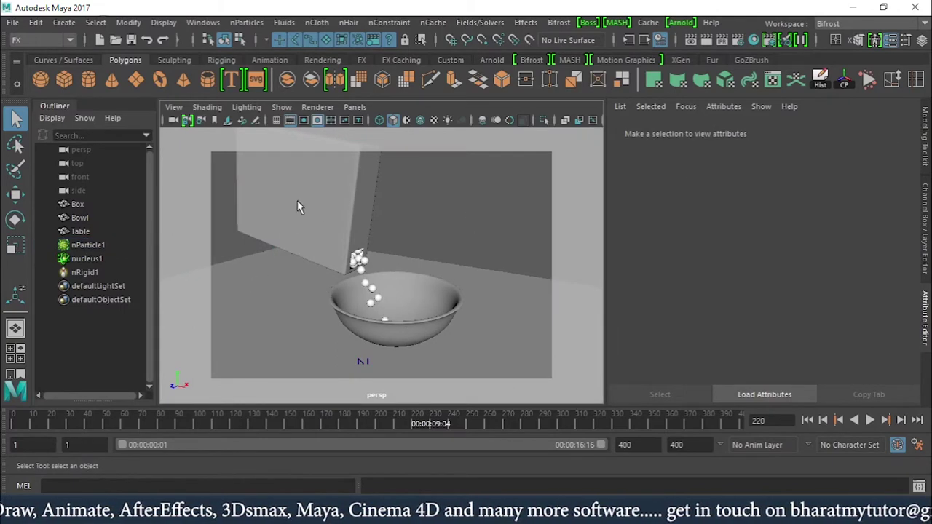
{"action": "left_click_drag", "start_coordinate": [348, 229], "coordinate": [371, 229], "text": "alt"}
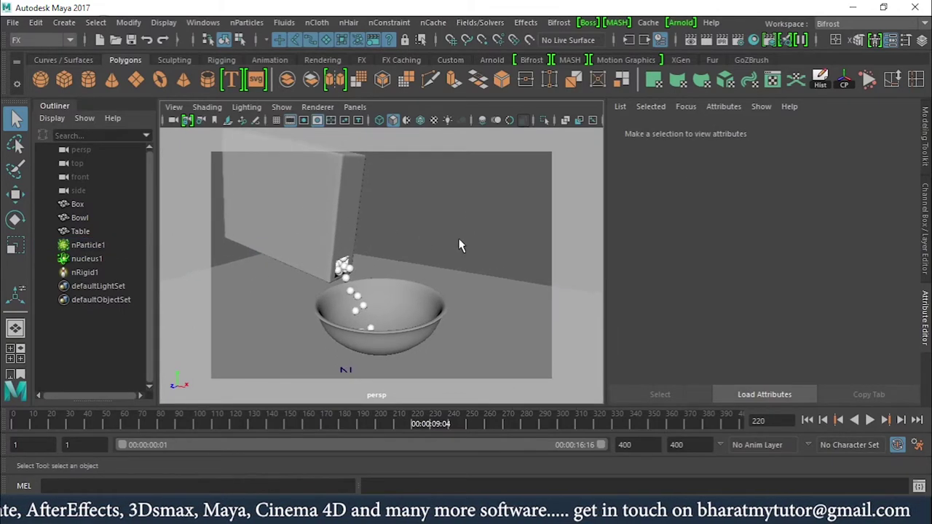
Draw a polygon torus on the table beside the bowl
{"action": "left_click", "coordinate": [161, 81]}
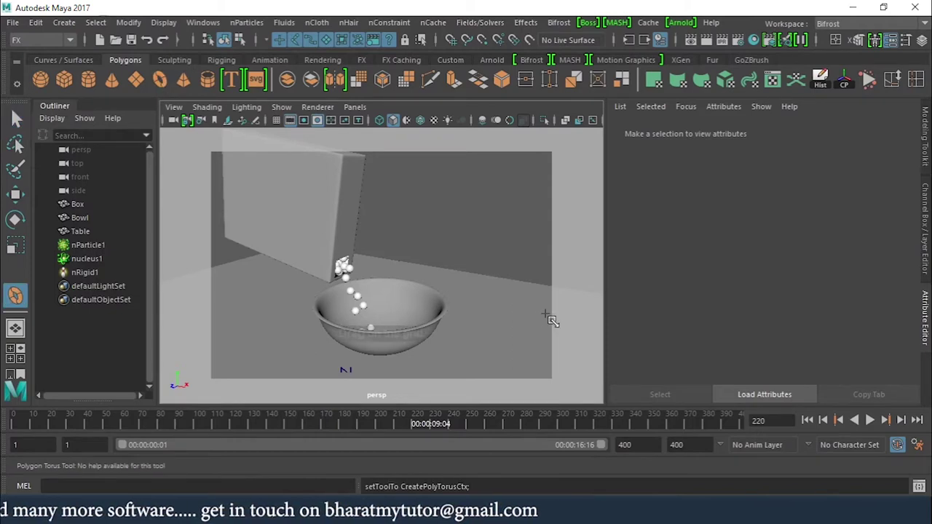
{"action": "left_click_drag", "start_coordinate": [502, 281], "coordinate": [547, 316]}
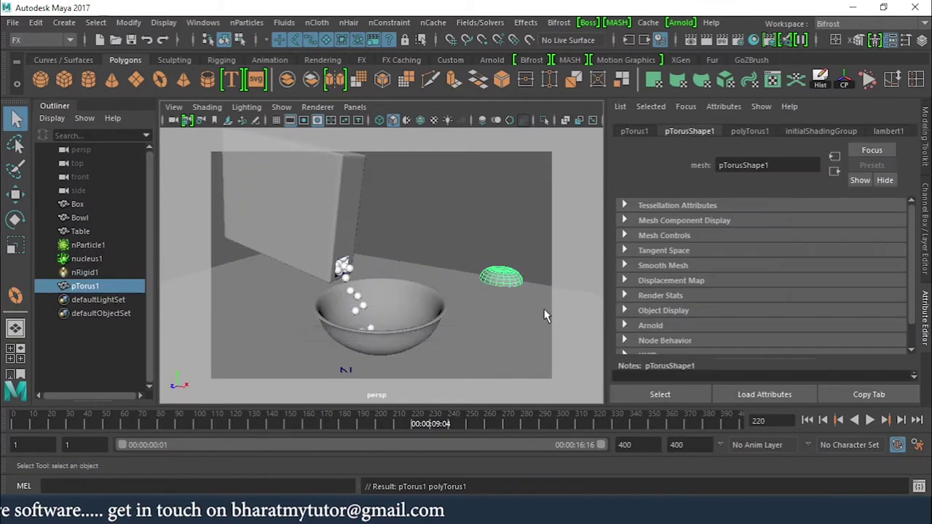
{"action": "left_click", "coordinate": [926, 211]}
{"action": "scroll", "coordinate": [910, 190], "scroll_direction": "down", "scroll_amount": 5}
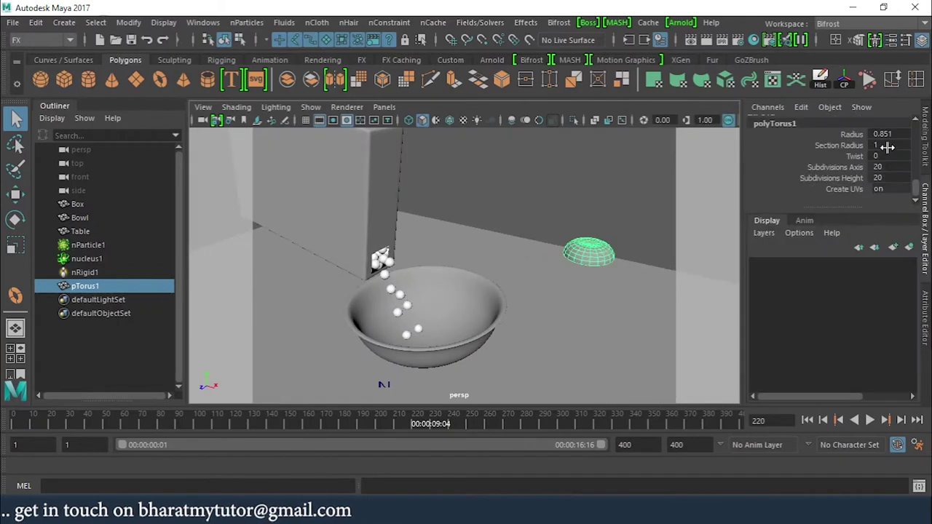
{"action": "left_click", "coordinate": [851, 134]}
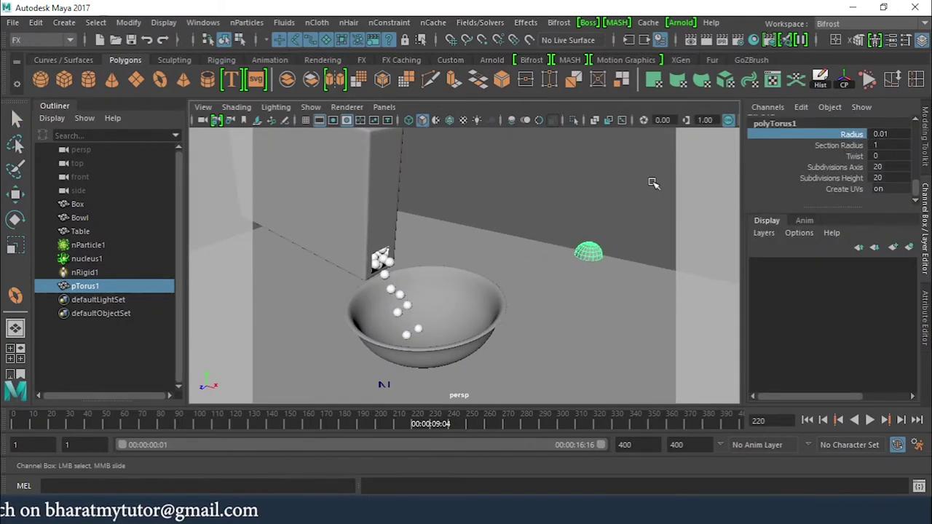
{"action": "left_click", "coordinate": [834, 146]}
{"action": "middle_click_drag", "start_coordinate": [640, 220], "coordinate": [571, 180]}
{"action": "left_click_drag", "start_coordinate": [571, 180], "coordinate": [645, 267], "text": "alt"}
Set the torus radius to 0.5 and its section radius to 0.1 in the Channel Box
{"action": "double_click", "coordinate": [882, 134]}
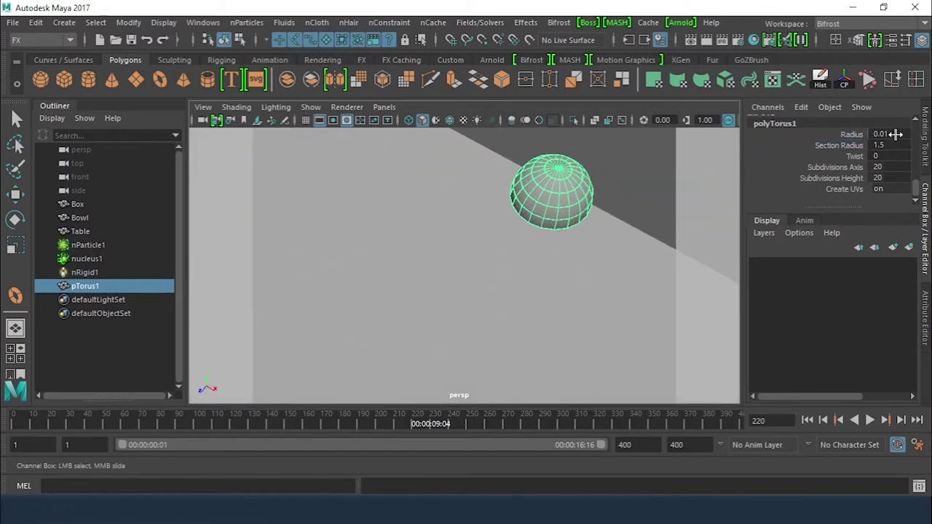
{"action": "double_click", "coordinate": [885, 145]}
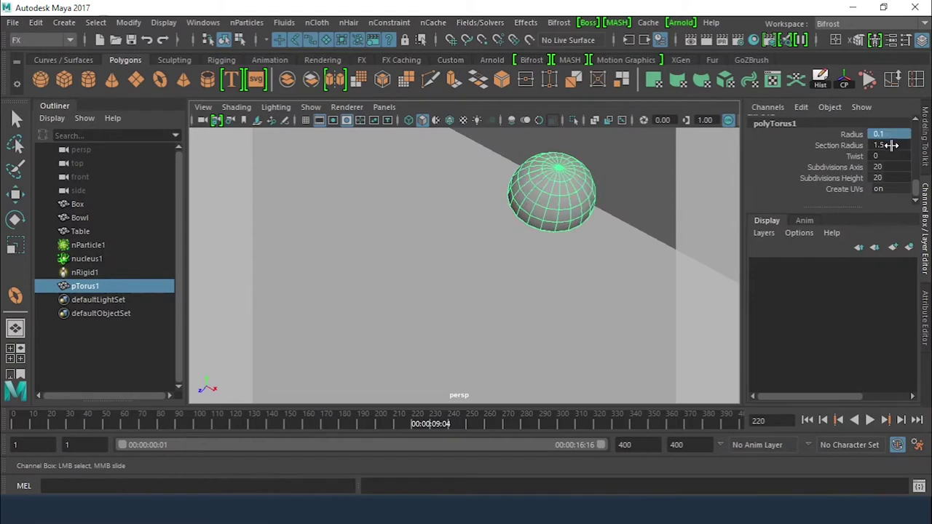
{"action": "type", "text": "0.05"}
{"action": "key", "text": "Return"}
{"action": "double_click", "coordinate": [900, 145]}
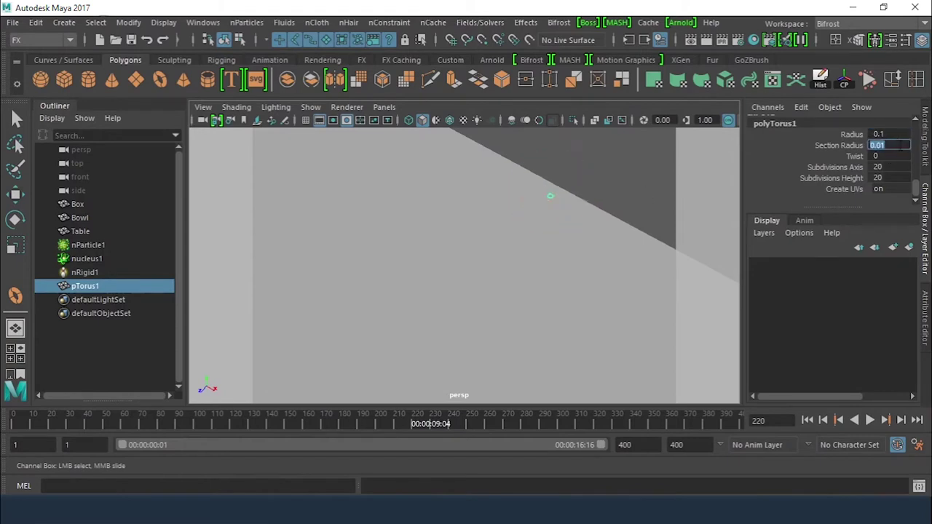
{"action": "left_click", "coordinate": [901, 135]}
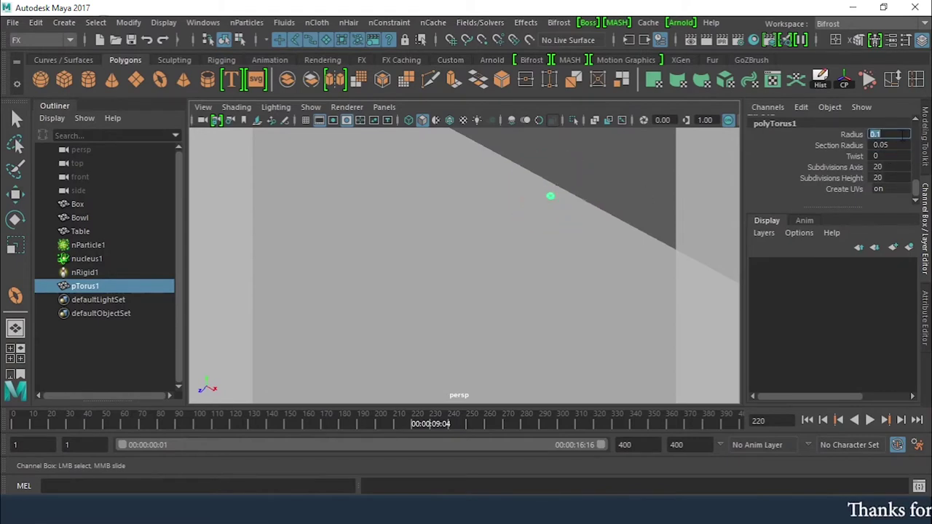
{"action": "double_click", "coordinate": [901, 134]}
{"action": "type", "text": "0.5"}
{"action": "key", "text": "Return"}
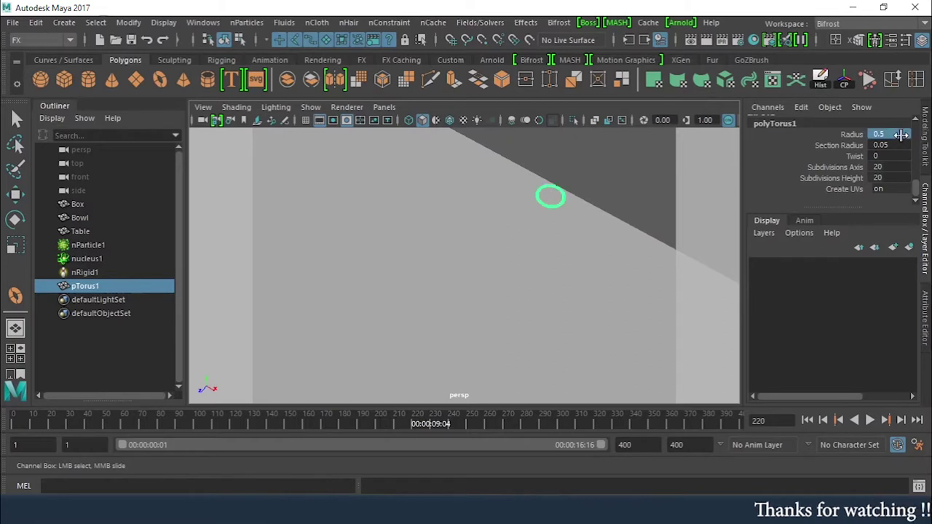
{"action": "double_click", "coordinate": [902, 145]}
{"action": "type", "text": "0.1"}
{"action": "key", "text": "Return"}
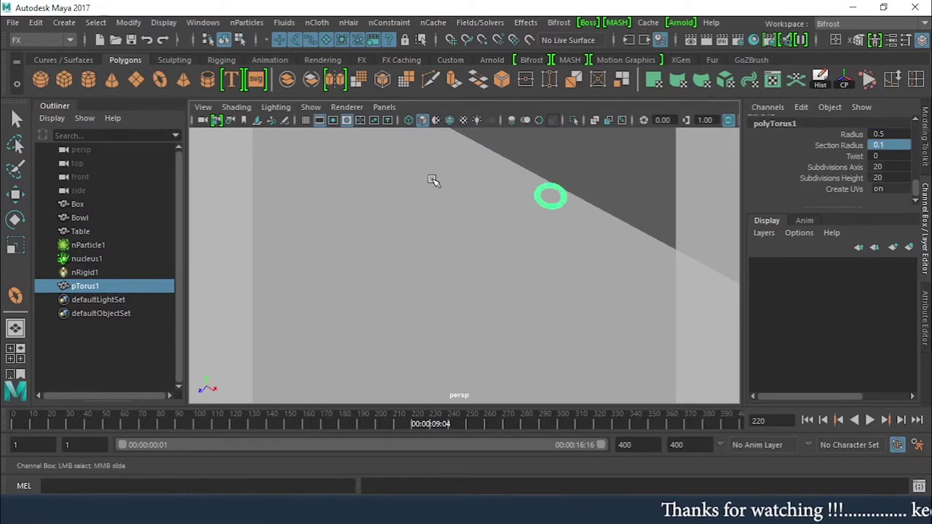
{"action": "scroll", "coordinate": [434, 180], "scroll_direction": "down", "scroll_amount": 5}
{"action": "scroll", "coordinate": [633, 325], "scroll_direction": "up", "scroll_amount": 5}
Raise the torus slightly, set section radius 0.2 and reduce axis and height subdivisions to 8
{"action": "key", "text": "w"}
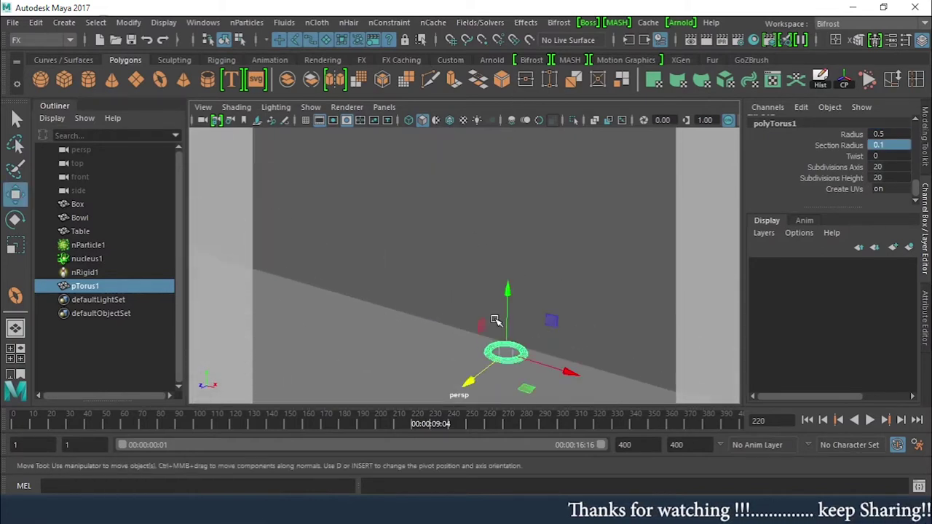
{"action": "left_click_drag", "start_coordinate": [506, 320], "coordinate": [521, 318]}
{"action": "middle_click_drag", "start_coordinate": [899, 151], "coordinate": [885, 148]}
{"action": "left_click_drag", "start_coordinate": [837, 166], "coordinate": [838, 177]}
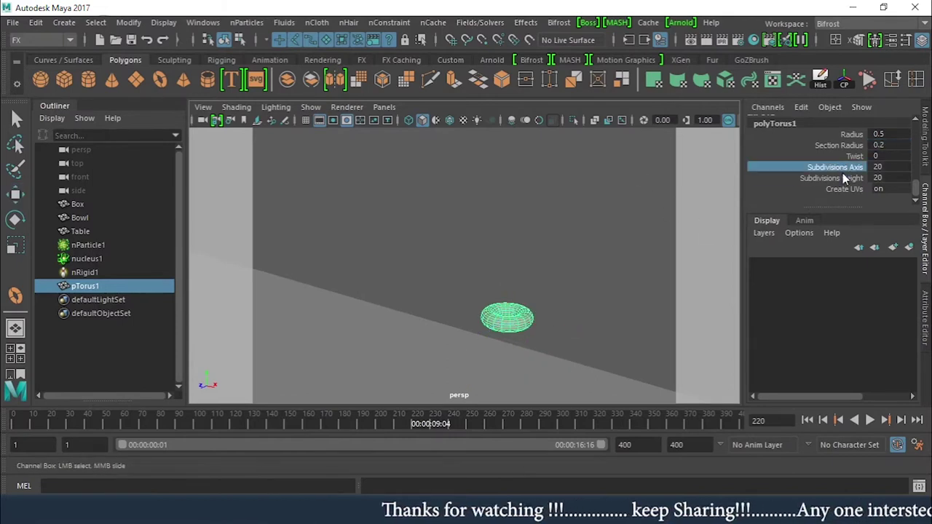
{"action": "middle_click_drag", "start_coordinate": [555, 218], "coordinate": [471, 222]}
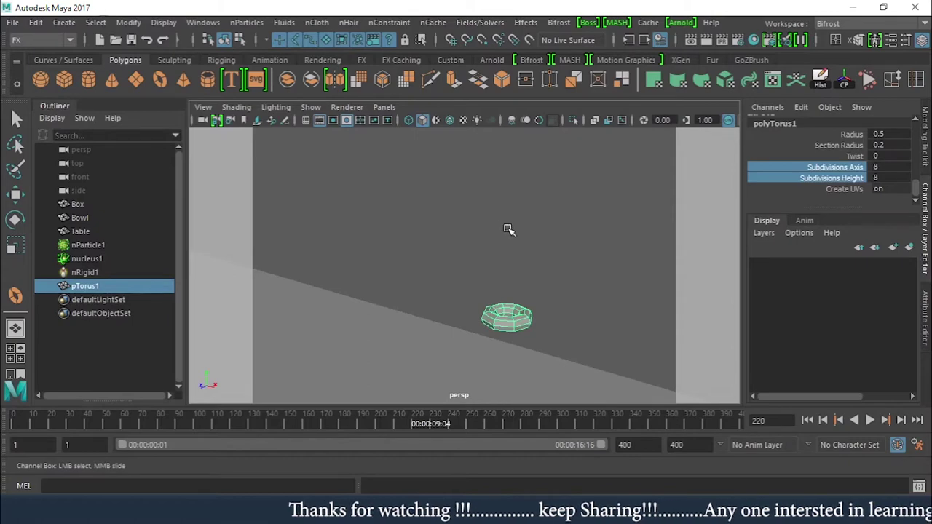
{"action": "left_click_drag", "start_coordinate": [566, 256], "coordinate": [484, 249], "text": "alt"}
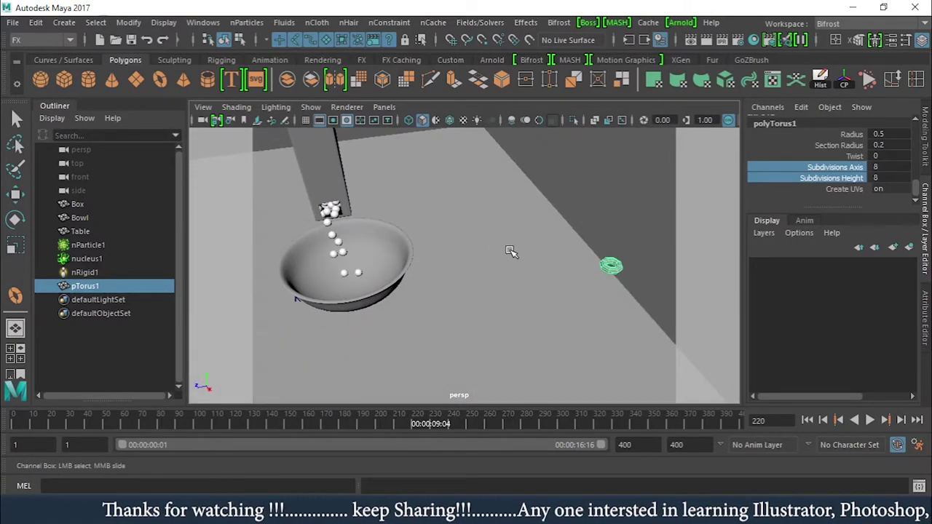
Rename pTorus1 to 'Cereals' in the Channel Box, then reselect it
{"action": "left_click", "coordinate": [16, 118]}
{"action": "left_click", "coordinate": [625, 200]}
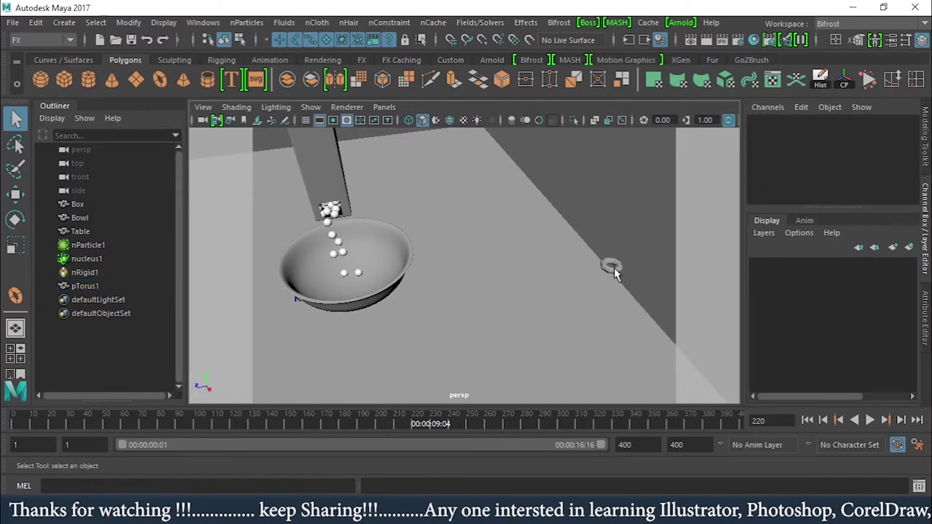
{"action": "left_click", "coordinate": [617, 268]}
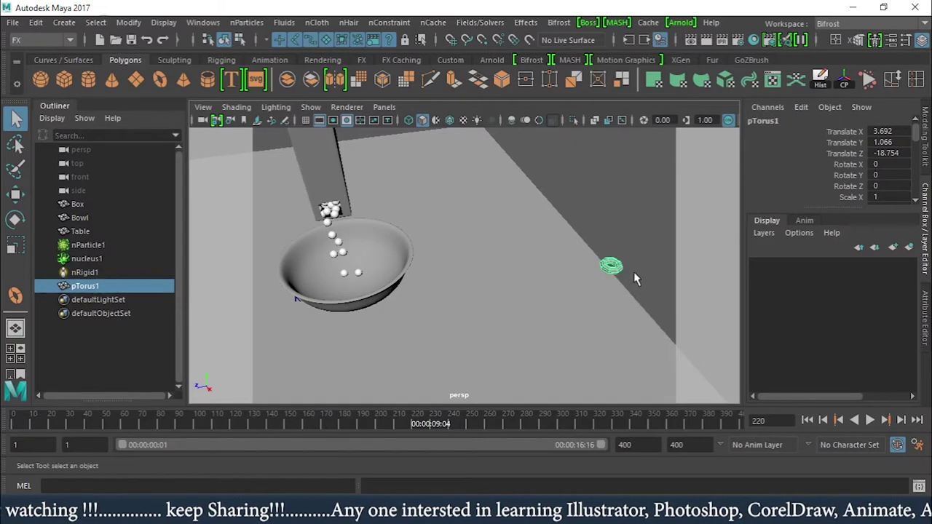
{"action": "left_click", "coordinate": [777, 123]}
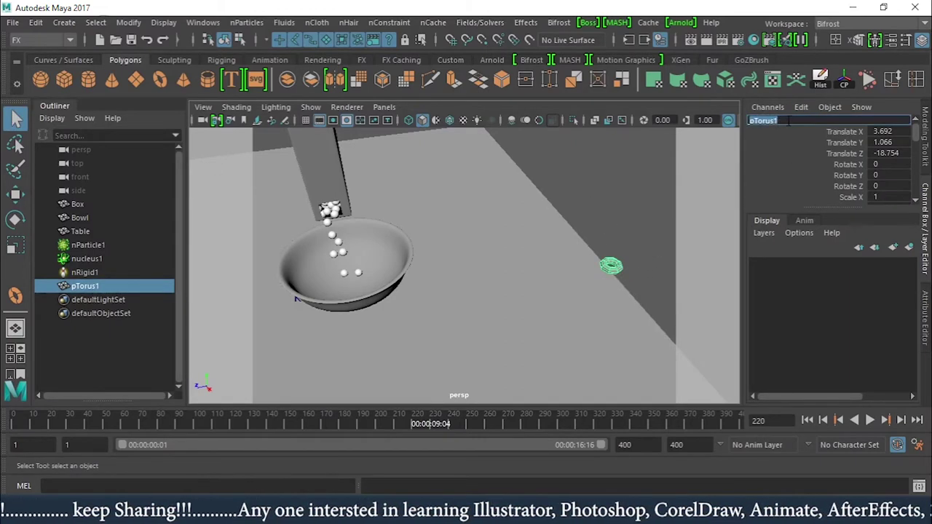
{"action": "type", "text": "c"}
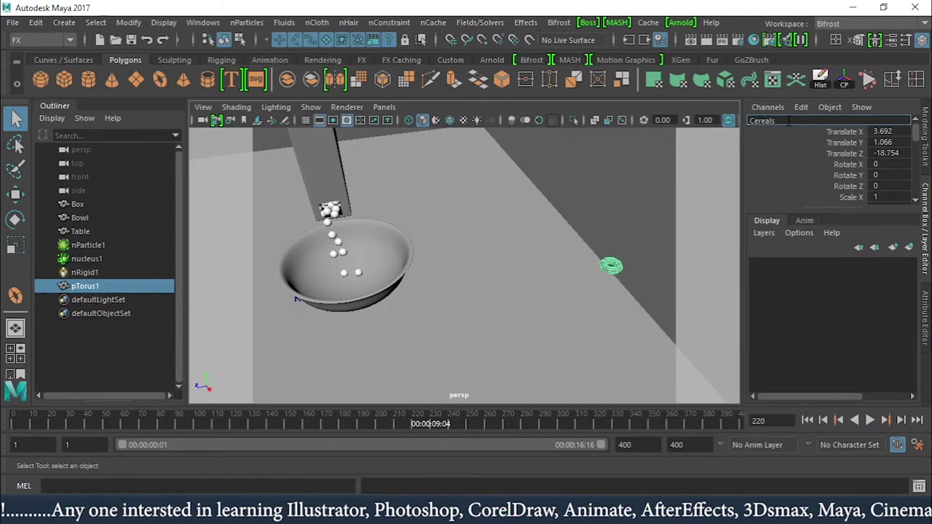
{"action": "key", "text": "Return"}
{"action": "left_click", "coordinate": [639, 201]}
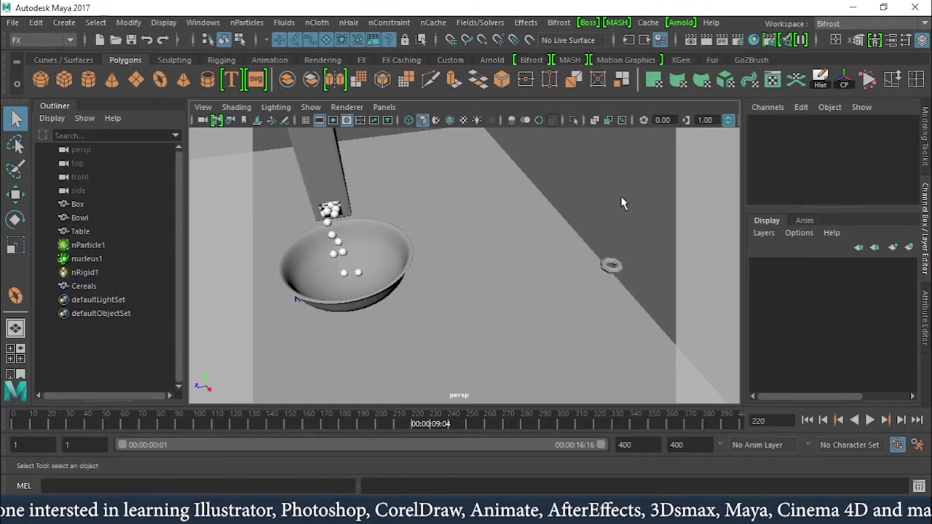
{"action": "left_click_drag", "start_coordinate": [606, 191], "coordinate": [559, 231], "text": "alt"}
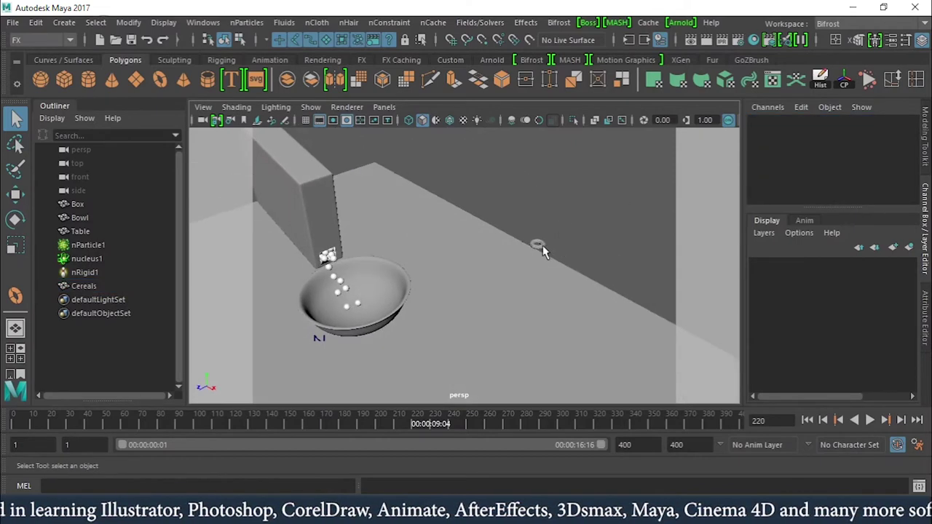
{"action": "left_click", "coordinate": [537, 246]}
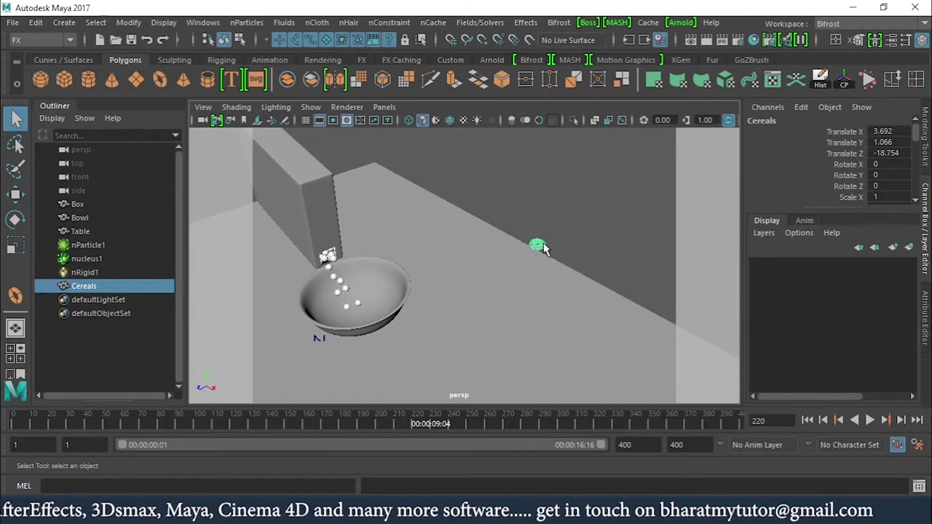
Add nParticle1 to the selection and run Instancer to put Cereals copies on the particles
{"action": "left_click", "coordinate": [91, 245], "text": "ctrl"}
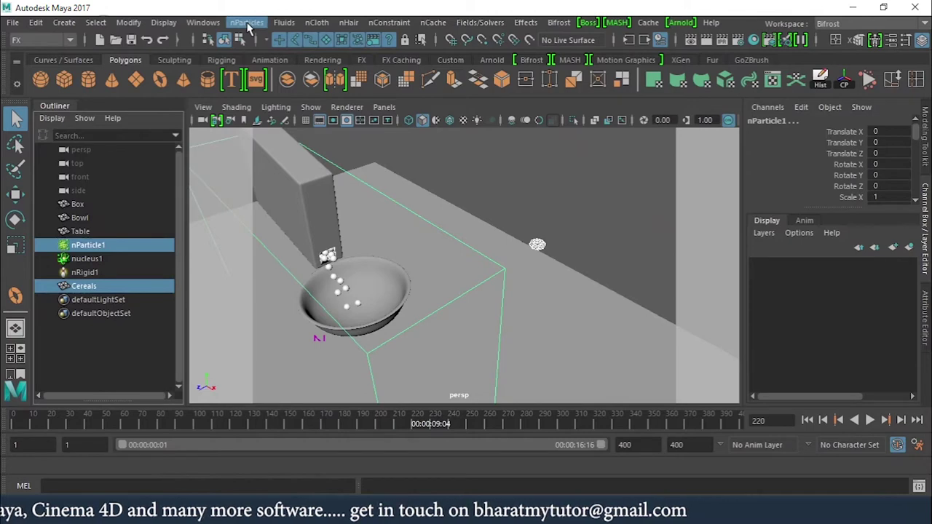
{"action": "left_click", "coordinate": [247, 22]}
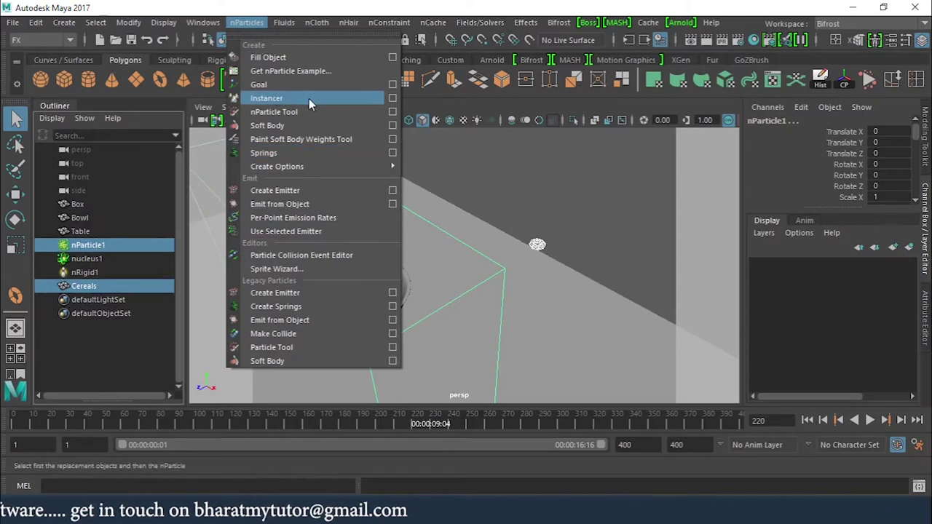
{"action": "left_click", "coordinate": [266, 98]}
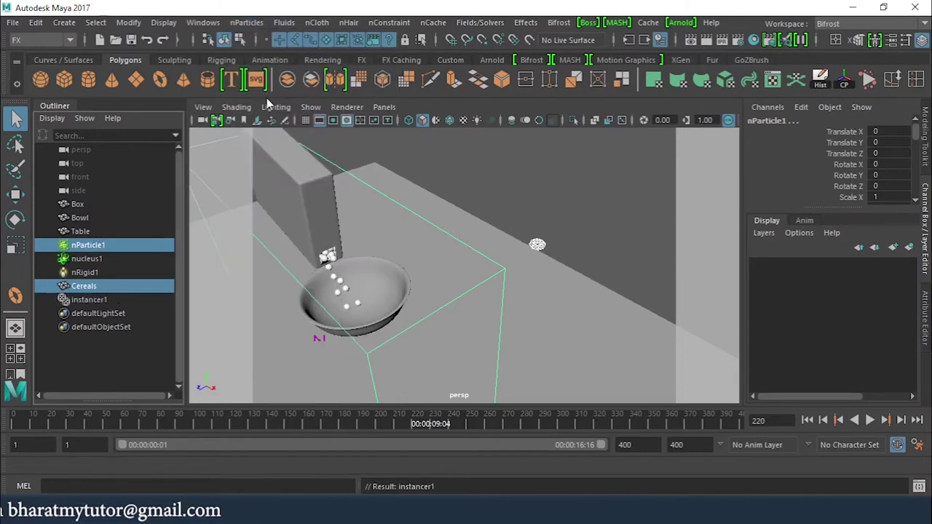
{"action": "left_click_drag", "start_coordinate": [442, 267], "coordinate": [444, 233], "text": "alt"}
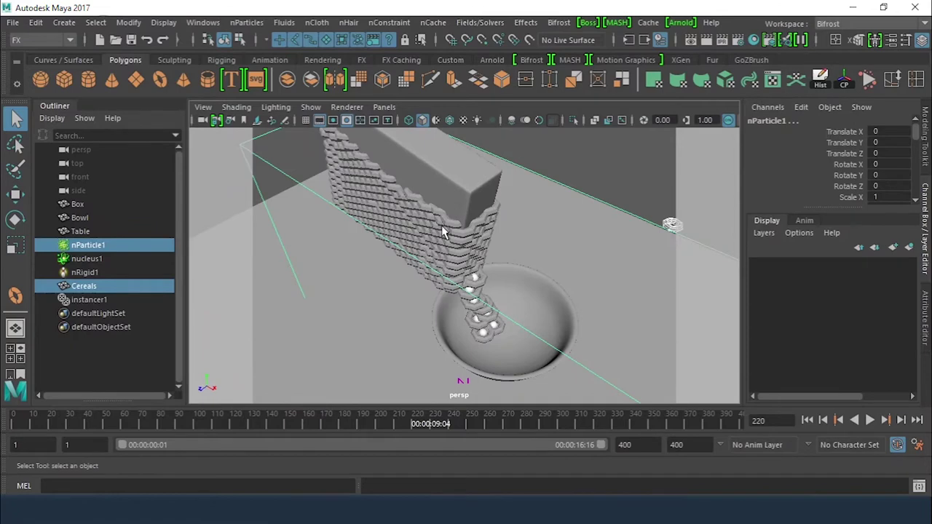
{"action": "left_click_drag", "start_coordinate": [403, 208], "coordinate": [462, 243], "text": "alt"}
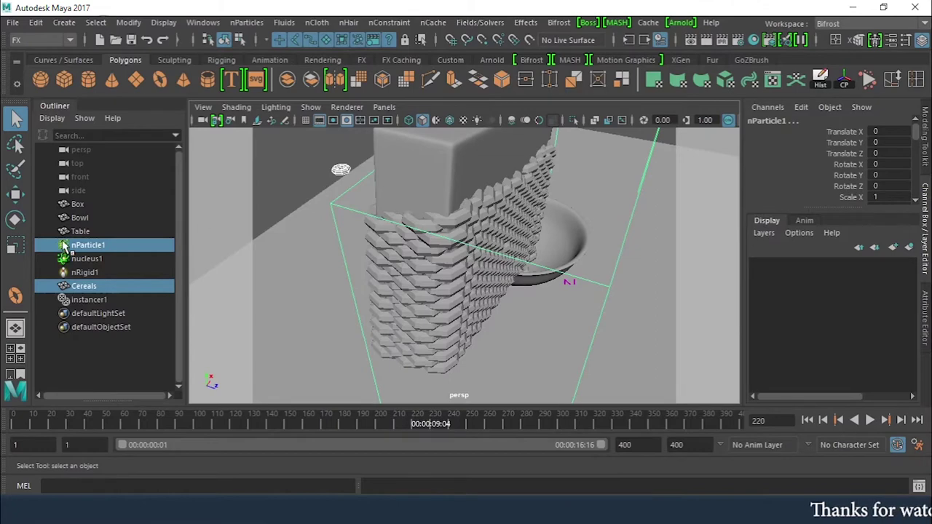
{"action": "left_click_drag", "start_coordinate": [203, 245], "coordinate": [589, 264], "text": "alt"}
Scale the Cereals torus down to about 0.345
{"action": "left_click", "coordinate": [604, 239]}
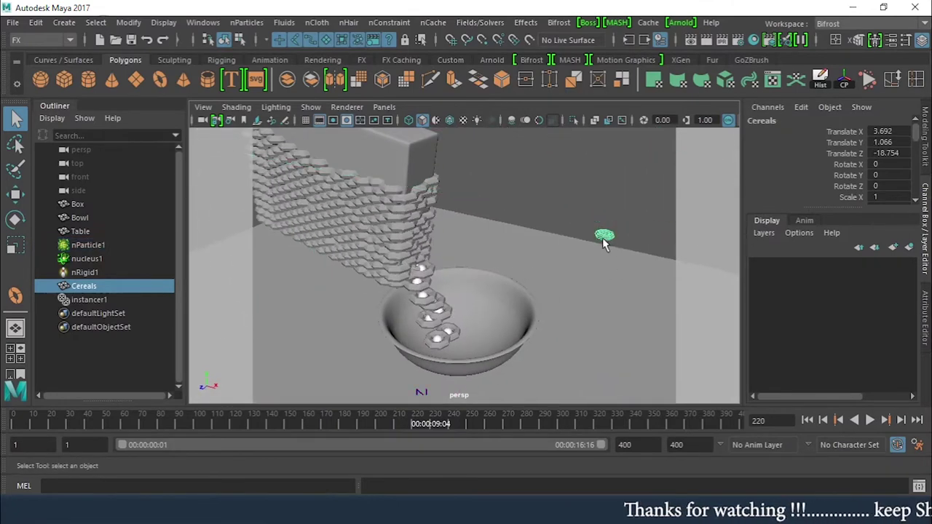
{"action": "key", "text": "r"}
{"action": "left_click_drag", "start_coordinate": [604, 239], "coordinate": [597, 240]}
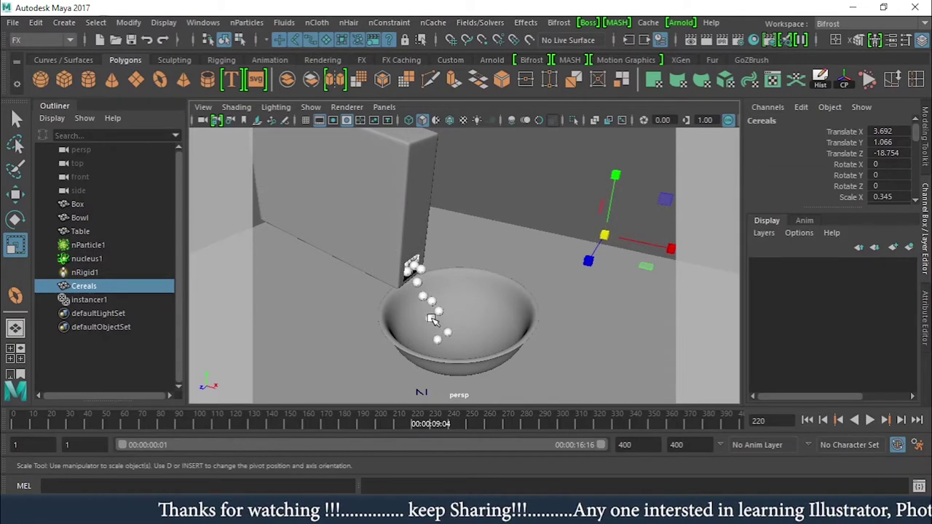
Show wireframe on shaded, orbit to a low side view of the bowl and open the nCloth menu
{"action": "key", "text": "4"}
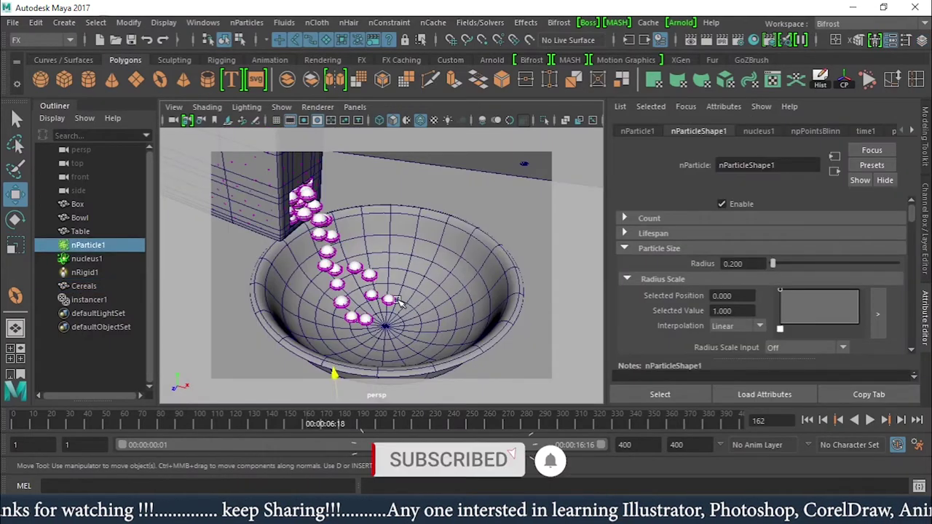
{"action": "left_click_drag", "start_coordinate": [416, 301], "coordinate": [412, 279], "text": "alt"}
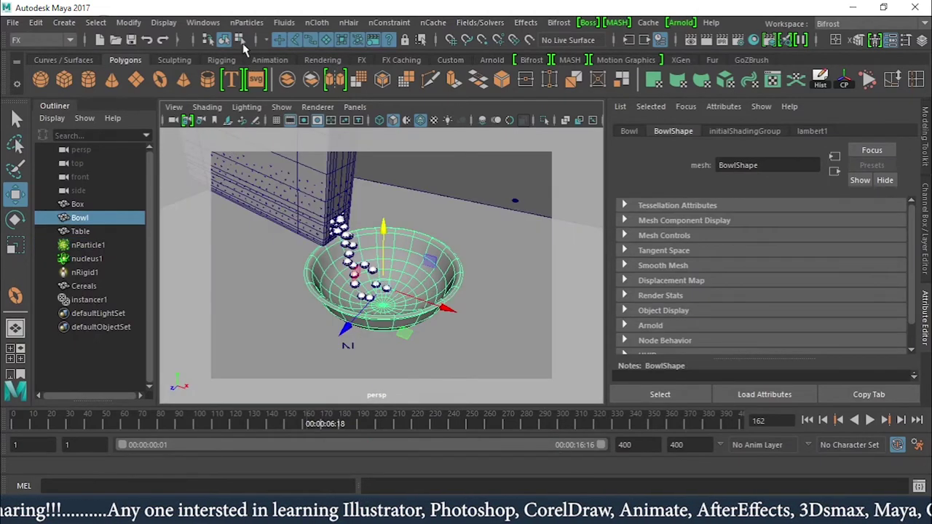
{"action": "left_click", "coordinate": [313, 24]}
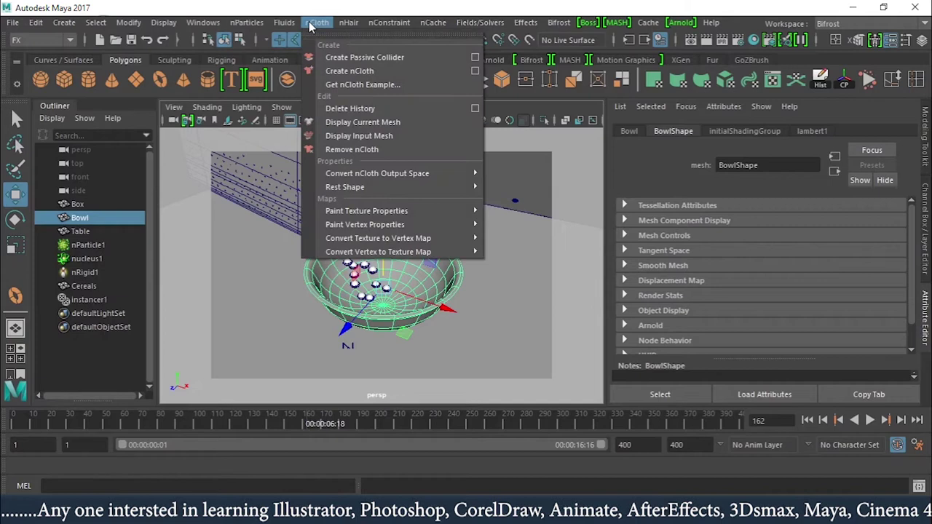
Make the bowl a passive collider and replay the simulation until cereal fills the bowl
{"action": "left_click", "coordinate": [358, 59]}
{"action": "left_click", "coordinate": [807, 420]}
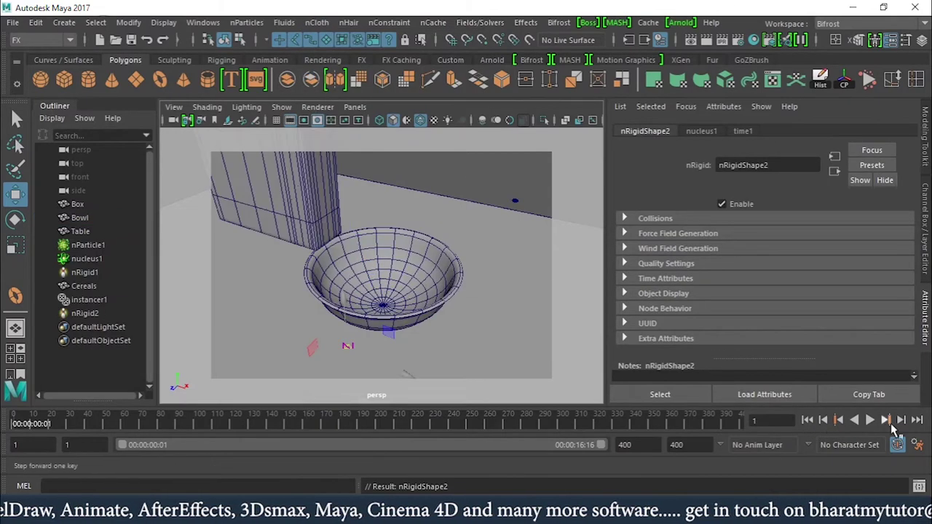
{"action": "left_click", "coordinate": [869, 421]}
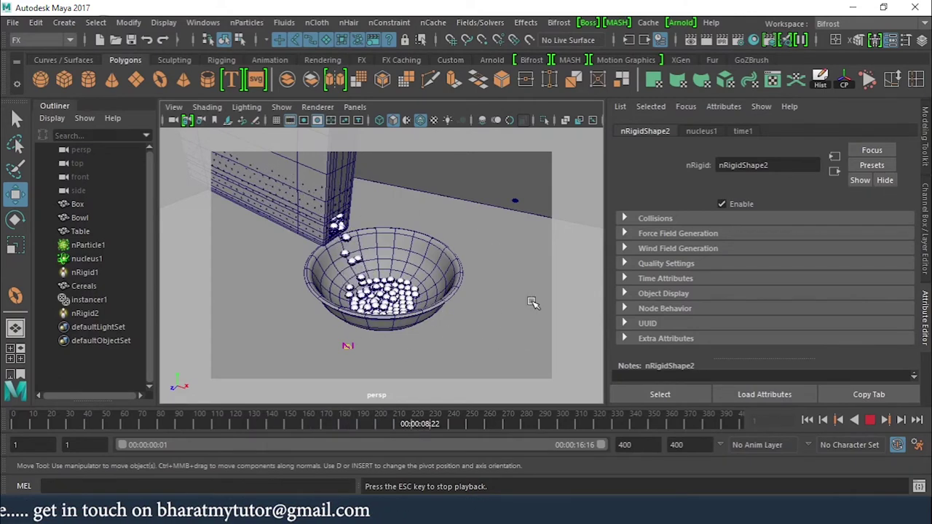
{"action": "left_click", "coordinate": [871, 420]}
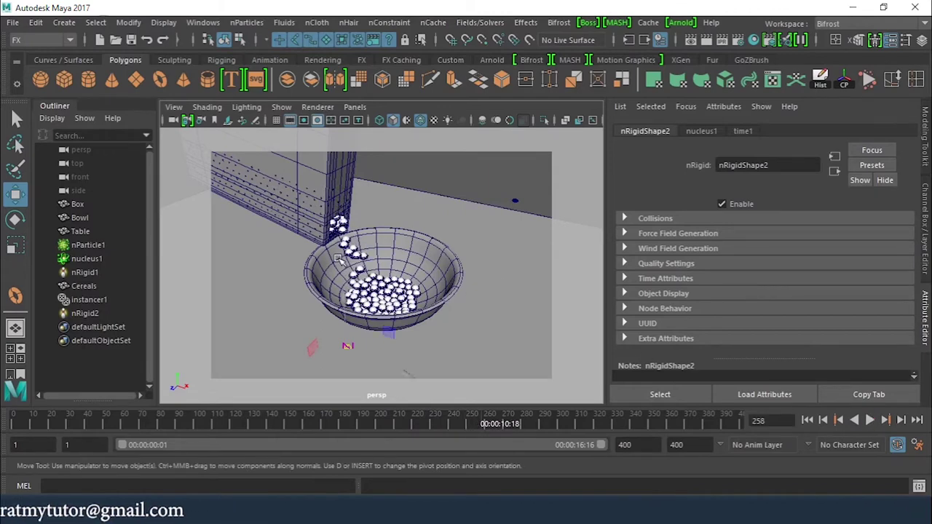
Orbit to a lower view into the bowl and select nParticle1
{"action": "scroll", "coordinate": [339, 259], "scroll_direction": "up", "scroll_amount": 5}
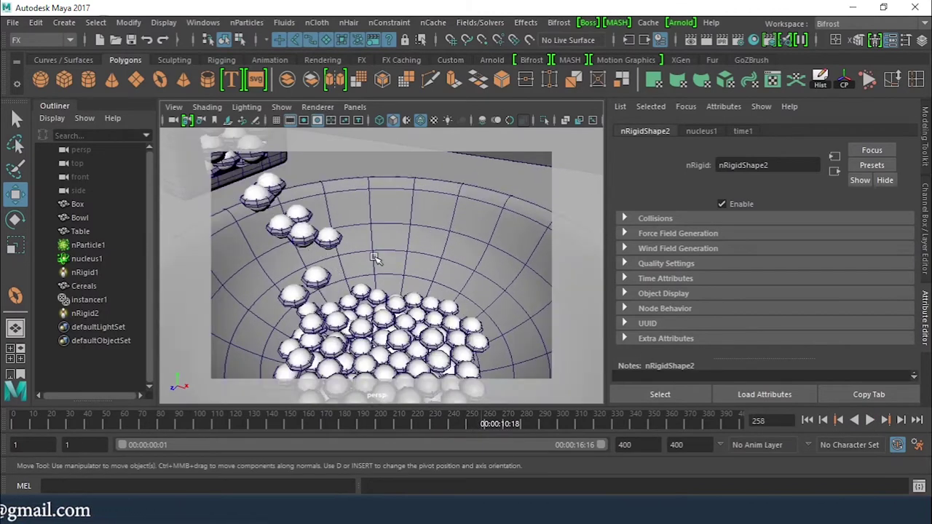
{"action": "left_click_drag", "start_coordinate": [374, 258], "coordinate": [376, 260], "text": "alt"}
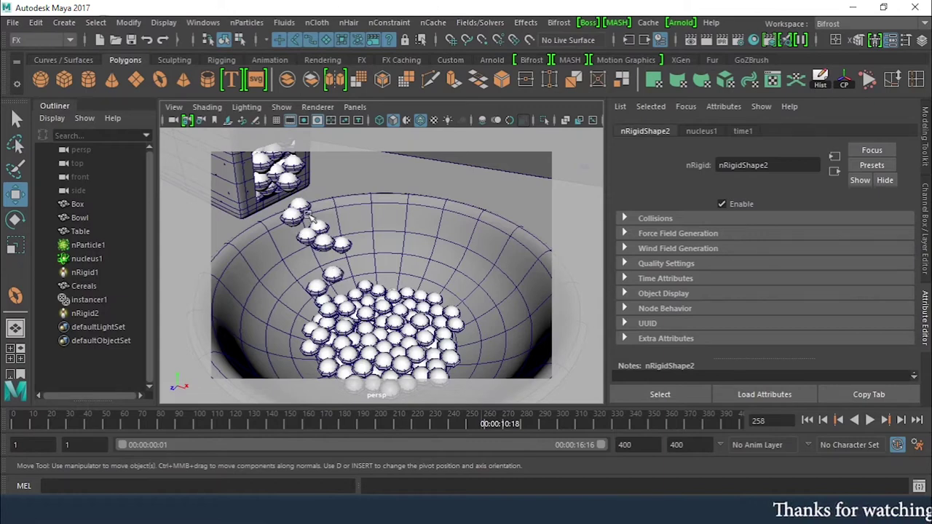
{"action": "left_click", "coordinate": [329, 246]}
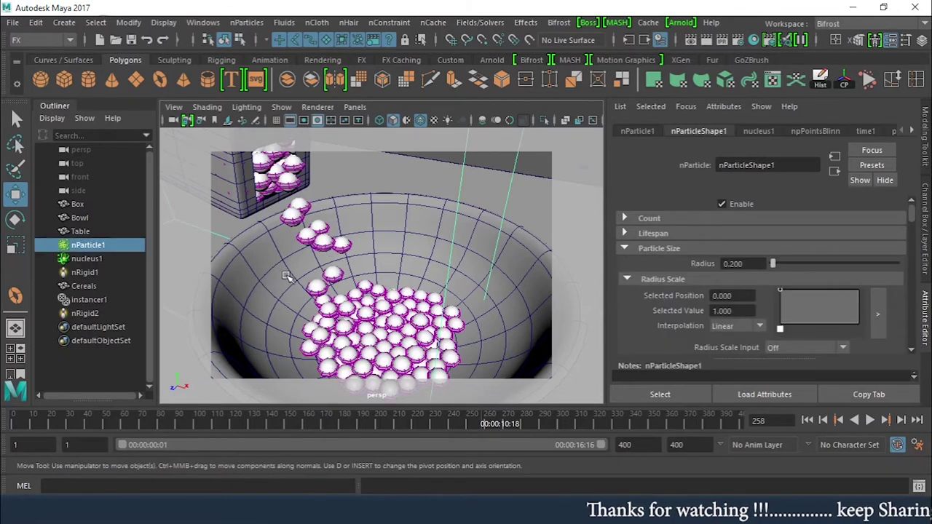
Collapse Particle Size and Collisions, then turn on Compute Rotation under Rotation
{"action": "left_click", "coordinate": [624, 249]}
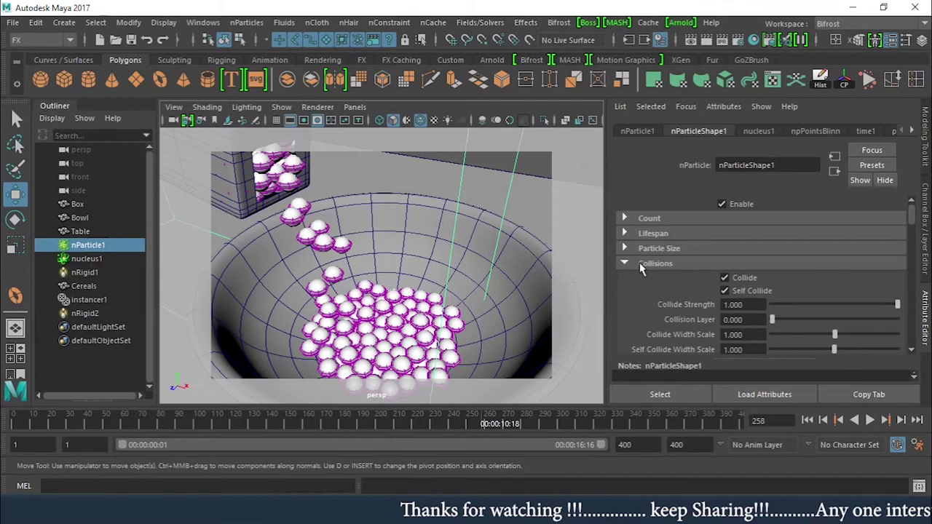
{"action": "left_click", "coordinate": [641, 266]}
{"action": "scroll", "coordinate": [664, 269], "scroll_direction": "down", "scroll_amount": 2}
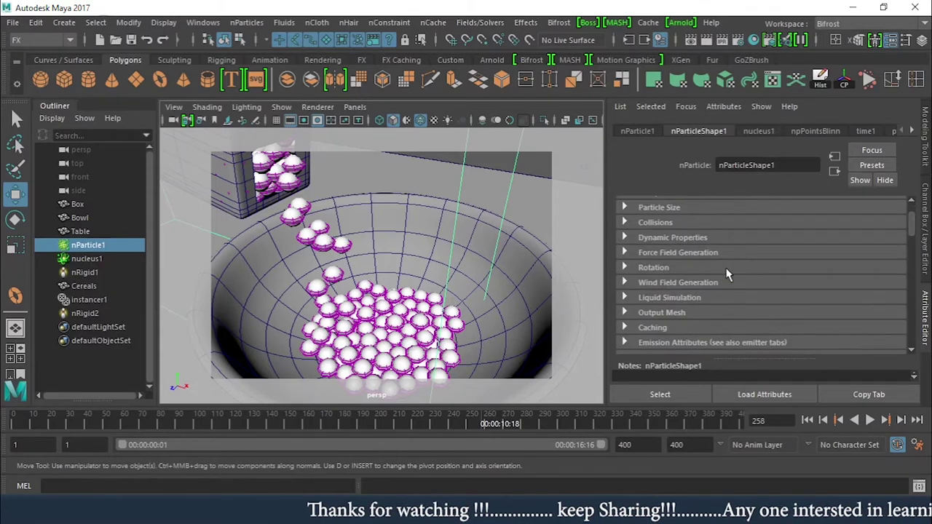
{"action": "left_click", "coordinate": [647, 268]}
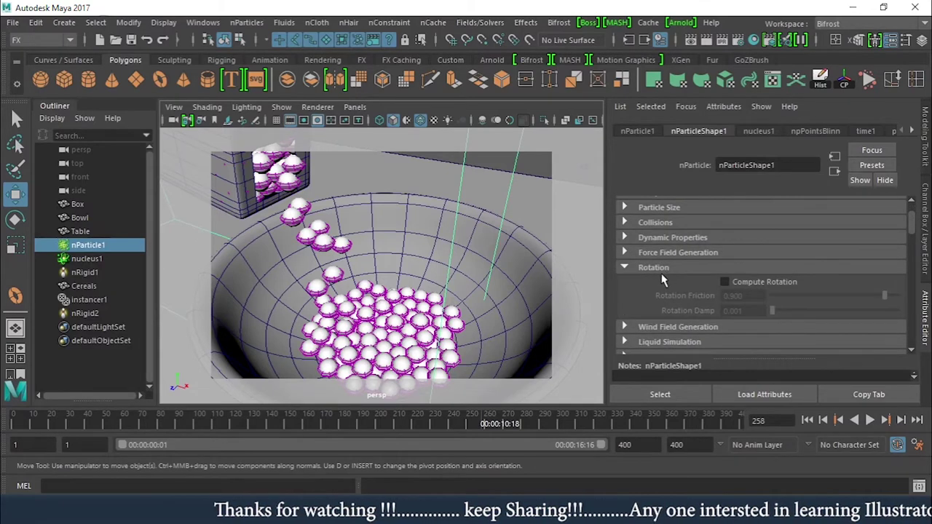
{"action": "left_click", "coordinate": [760, 286]}
Expand the Instancer settings and open the instance Rotation dropdown to pick rotationPP
{"action": "scroll", "coordinate": [655, 266], "scroll_direction": "down", "scroll_amount": 4}
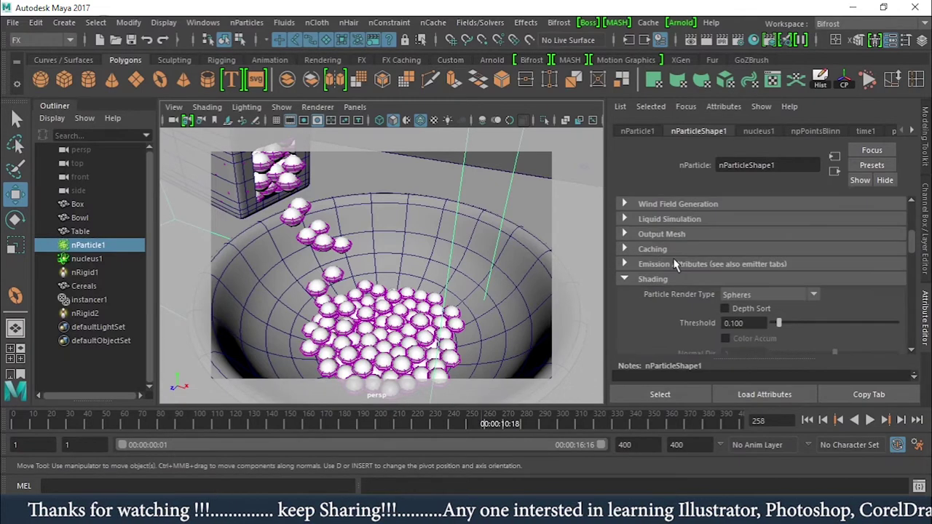
{"action": "scroll", "coordinate": [664, 272], "scroll_direction": "down", "scroll_amount": 8}
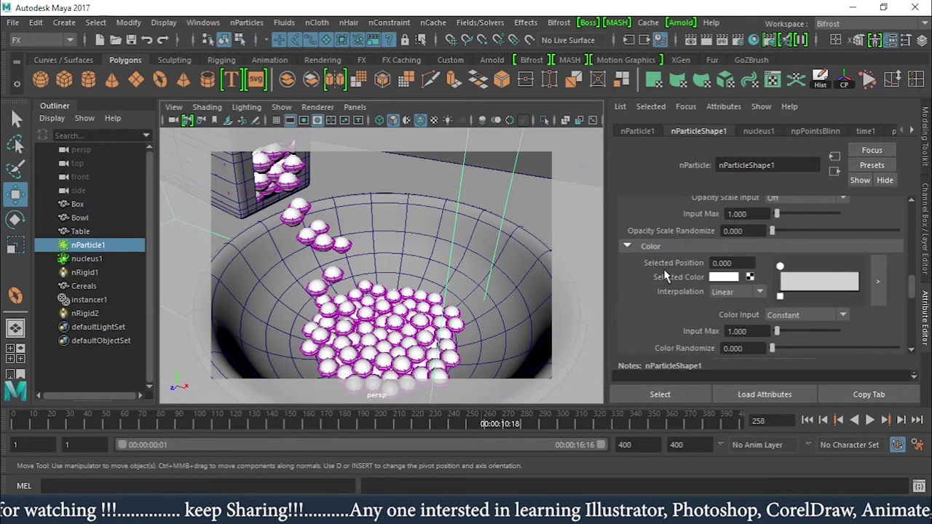
{"action": "scroll", "coordinate": [664, 275], "scroll_direction": "down", "scroll_amount": 8}
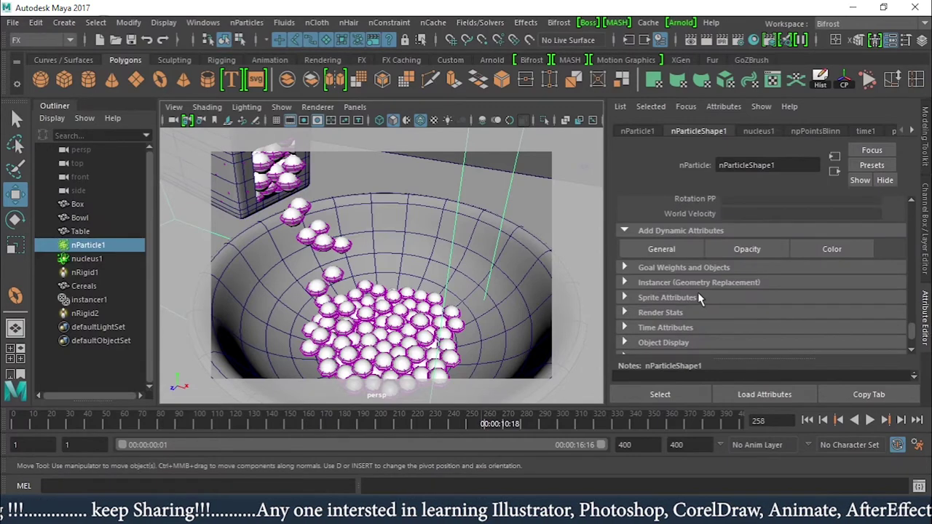
{"action": "left_click", "coordinate": [676, 283]}
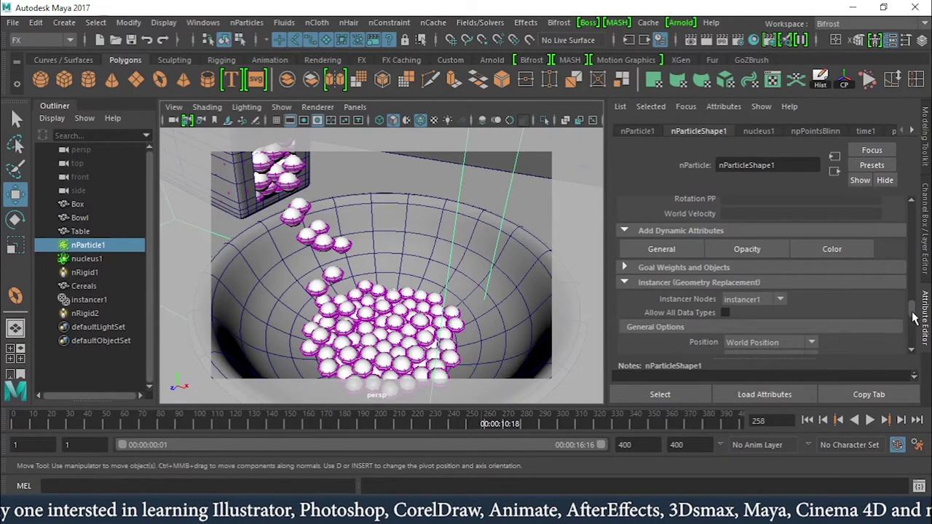
{"action": "scroll", "coordinate": [916, 311], "scroll_direction": "down", "scroll_amount": 5}
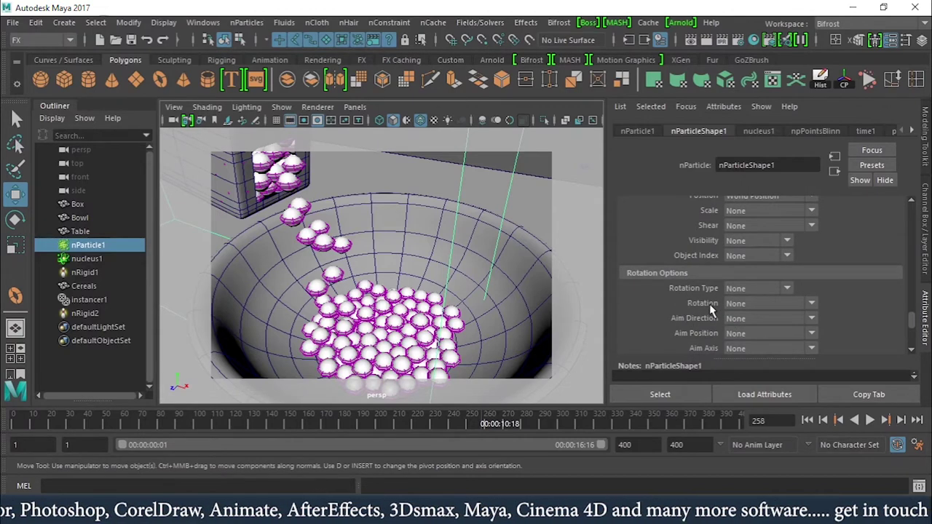
{"action": "left_click", "coordinate": [769, 308]}
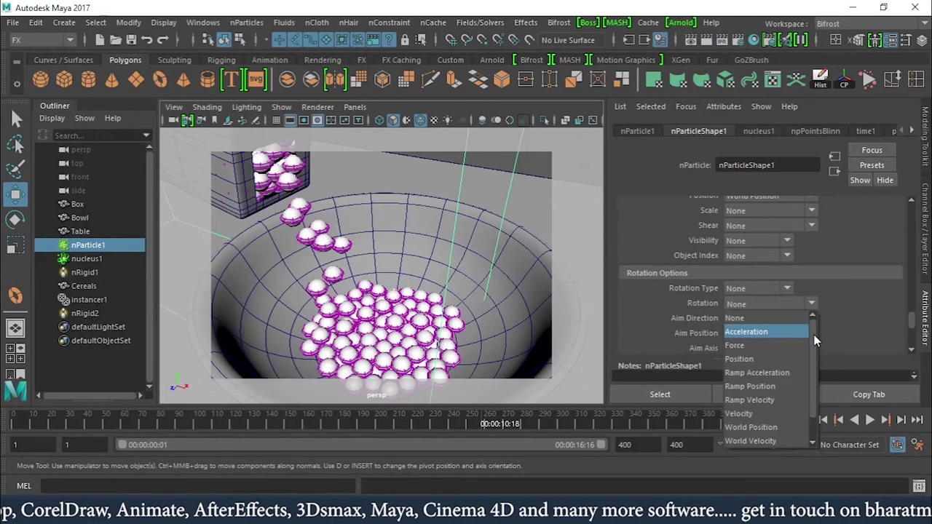
{"action": "left_click_drag", "start_coordinate": [813, 334], "coordinate": [815, 369]}
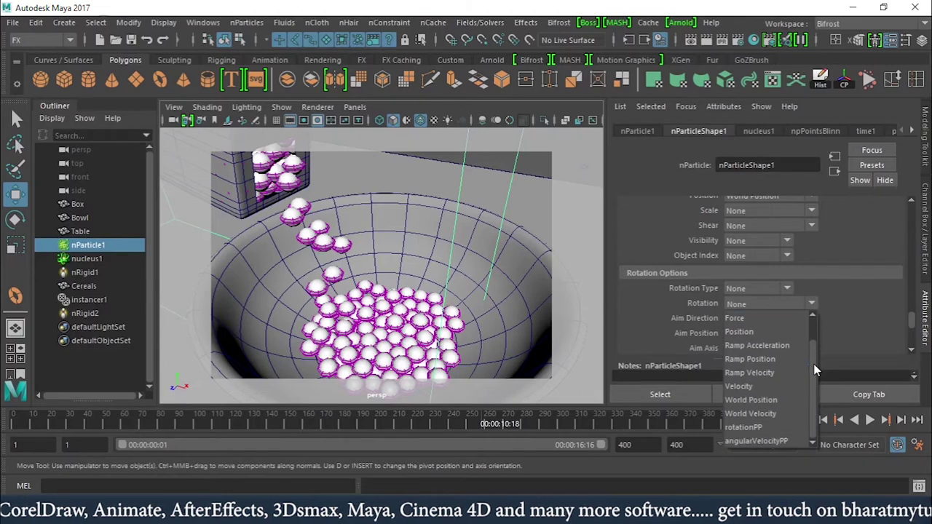
Set instance Rotation to rotationPP and replay the simulation from frame 1, stopping at frame 358
{"action": "left_click", "coordinate": [754, 428]}
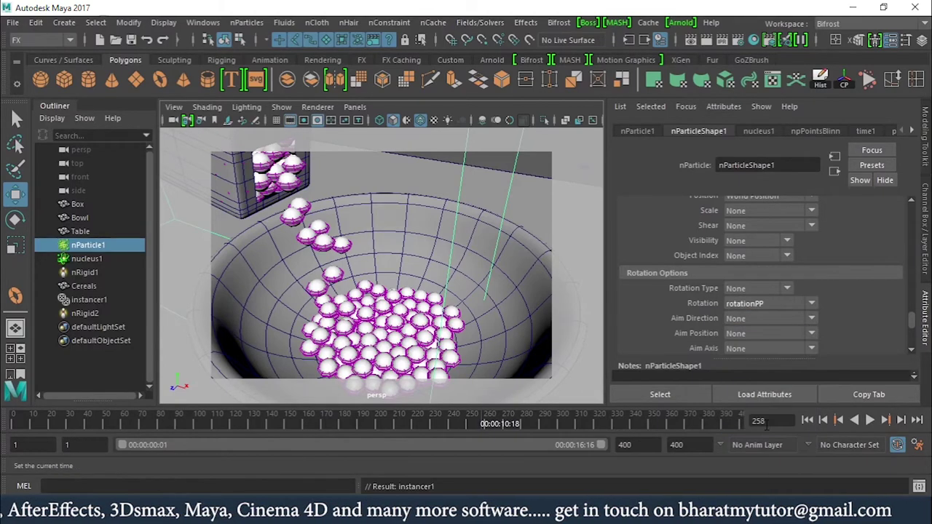
{"action": "left_click", "coordinate": [807, 420]}
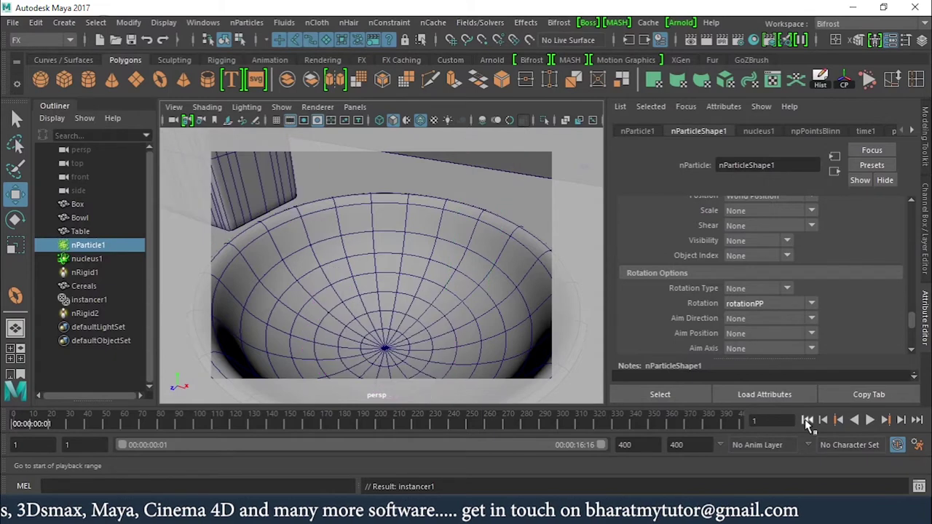
{"action": "left_click", "coordinate": [854, 419]}
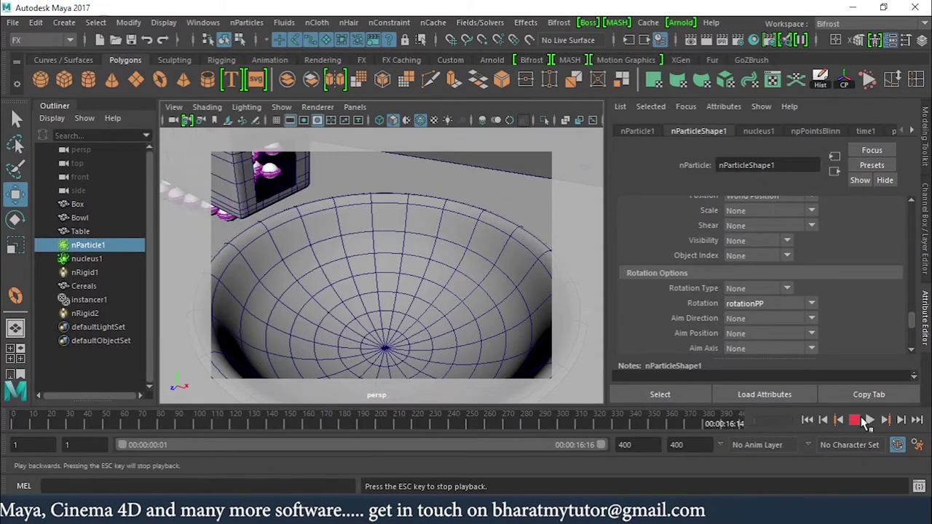
{"action": "left_click", "coordinate": [807, 419]}
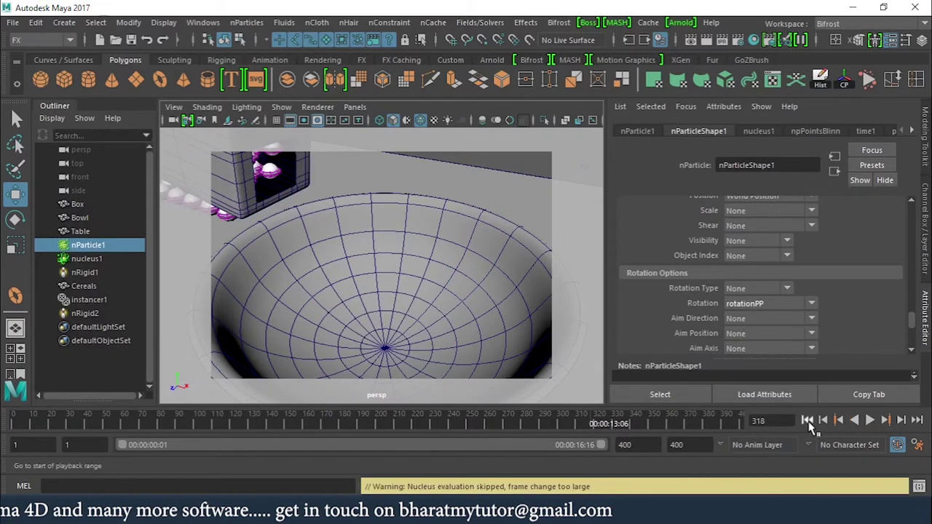
{"action": "left_click", "coordinate": [869, 420]}
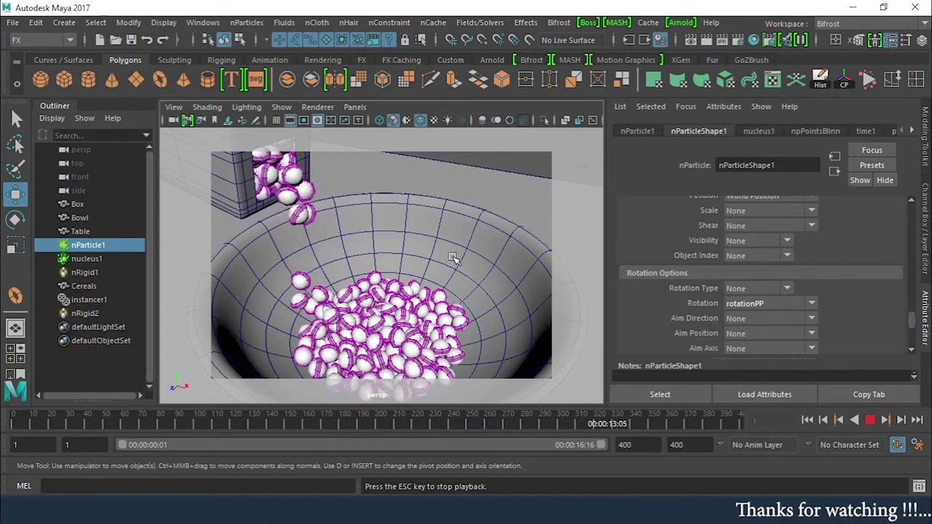
{"action": "key", "text": "Escape"}
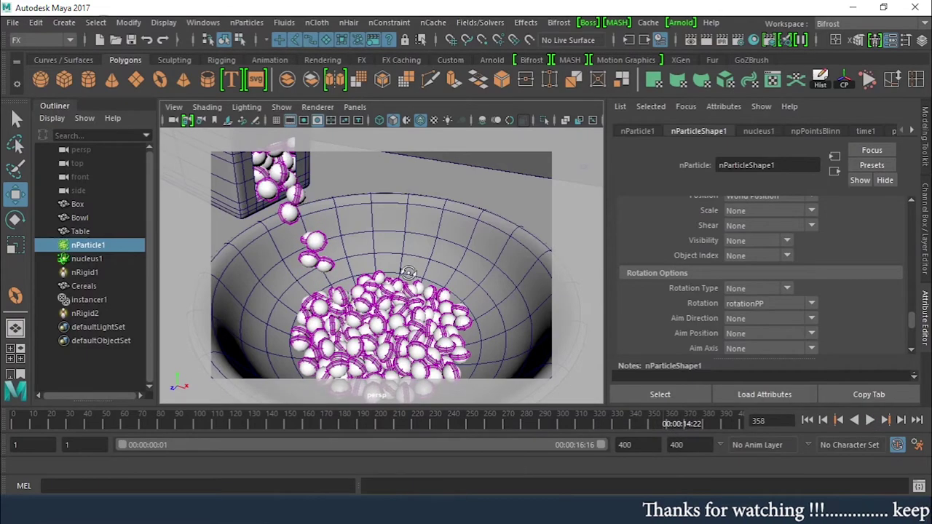
Zoom and tumble the view to inspect the tumbling cereal in the bowl and box
{"action": "scroll", "coordinate": [438, 292], "scroll_direction": "down", "scroll_amount": 10}
{"action": "scroll", "coordinate": [438, 292], "scroll_direction": "up", "scroll_amount": 10}
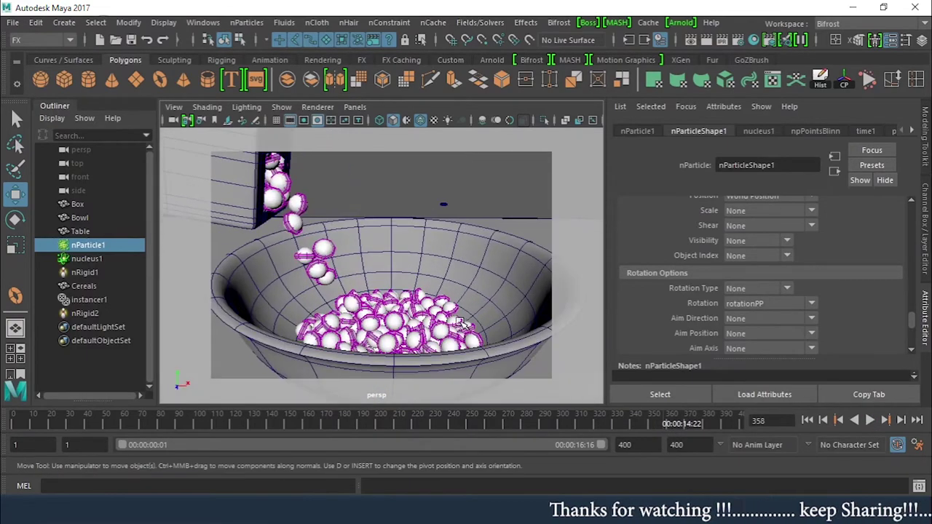
{"action": "scroll", "coordinate": [434, 320], "scroll_direction": "down", "scroll_amount": 10}
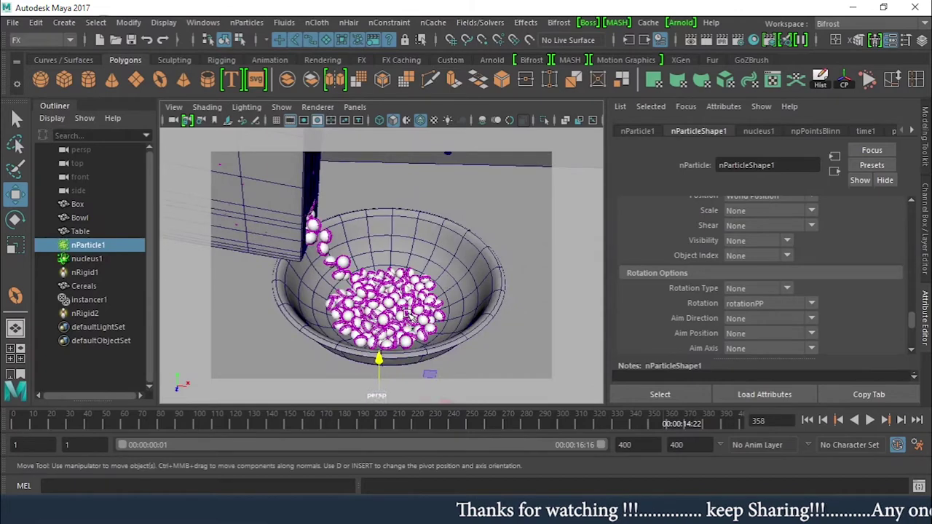
{"action": "left_click_drag", "start_coordinate": [378, 303], "coordinate": [362, 299], "text": "alt"}
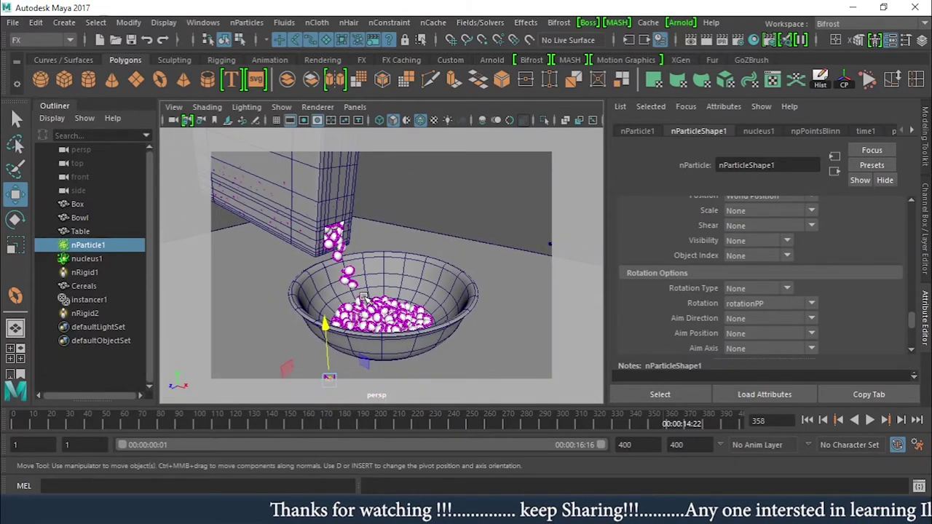
{"action": "scroll", "coordinate": [391, 297], "scroll_direction": "up", "scroll_amount": 8}
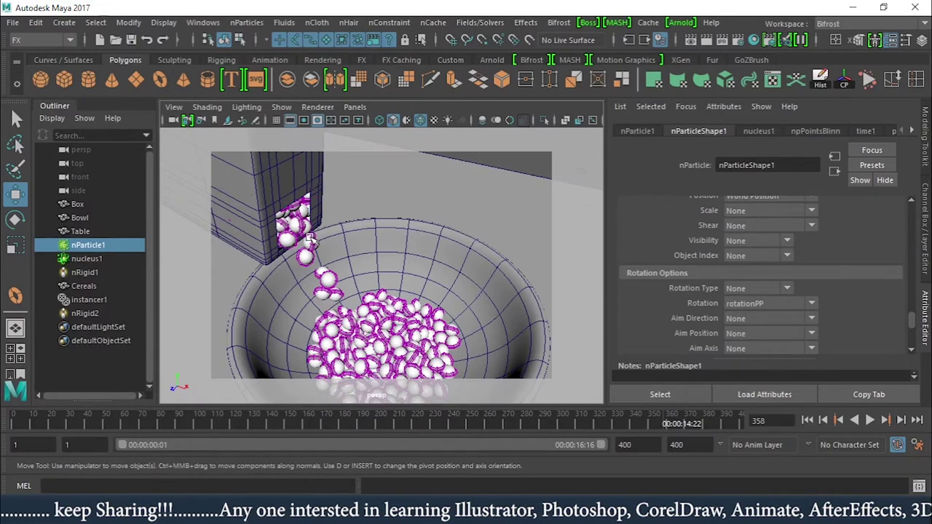
{"action": "left_click_drag", "start_coordinate": [393, 263], "coordinate": [371, 273], "text": "alt"}
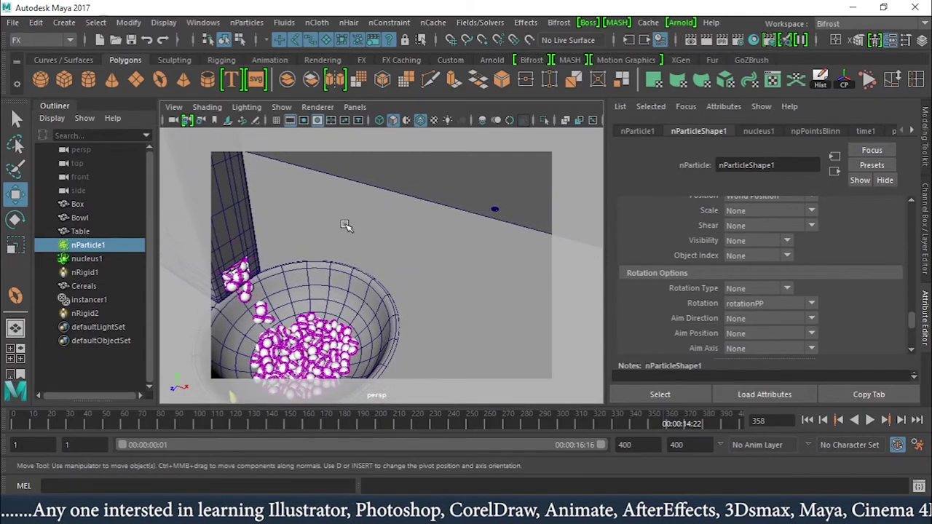
Create a small polygon sphere beside the Cereals torus and frame it
{"action": "left_click", "coordinate": [41, 81]}
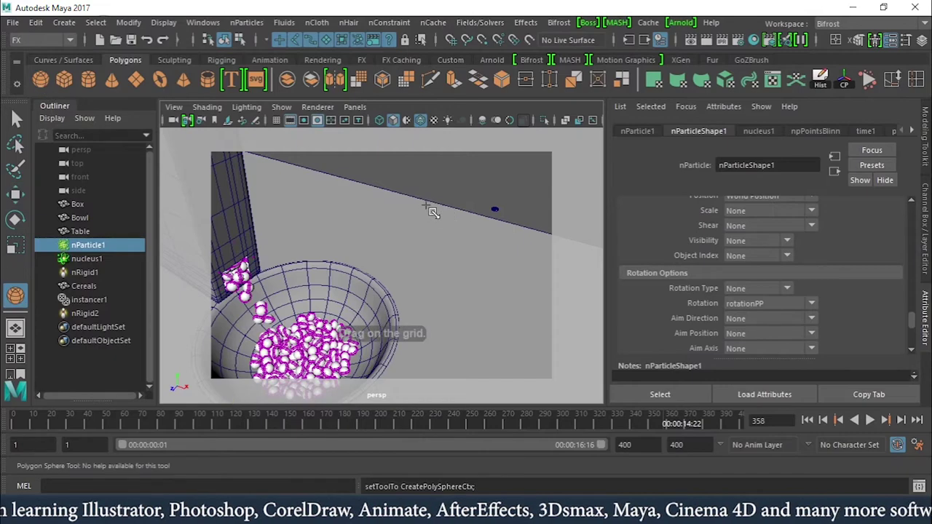
{"action": "left_click_drag", "start_coordinate": [480, 215], "coordinate": [493, 211]}
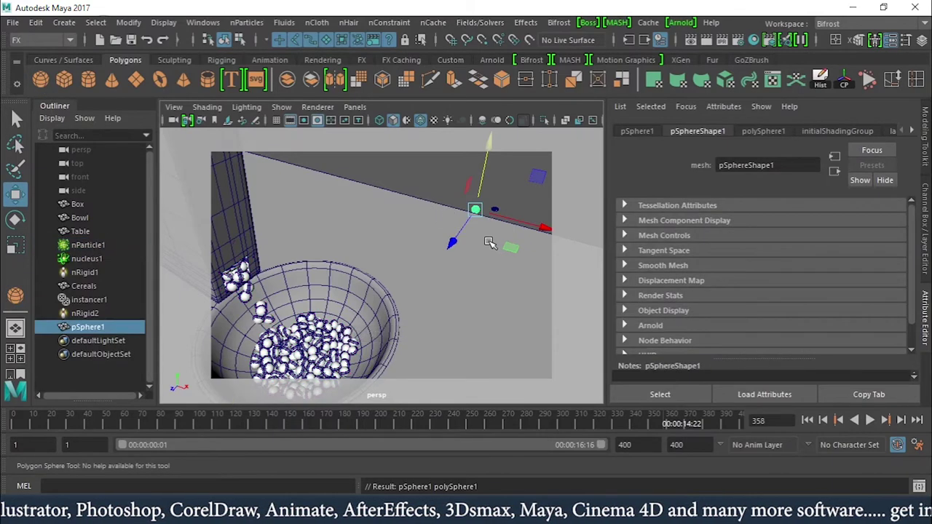
{"action": "key", "text": "f"}
{"action": "left_click_drag", "start_coordinate": [466, 273], "coordinate": [407, 291], "text": "alt"}
Set the sphere's subdivisions axis and height to 8 and its radius to 0.2
{"action": "left_click", "coordinate": [926, 244]}
{"action": "scroll", "coordinate": [816, 175], "scroll_direction": "down", "scroll_amount": 2}
{"action": "left_click_drag", "start_coordinate": [830, 167], "coordinate": [830, 178]}
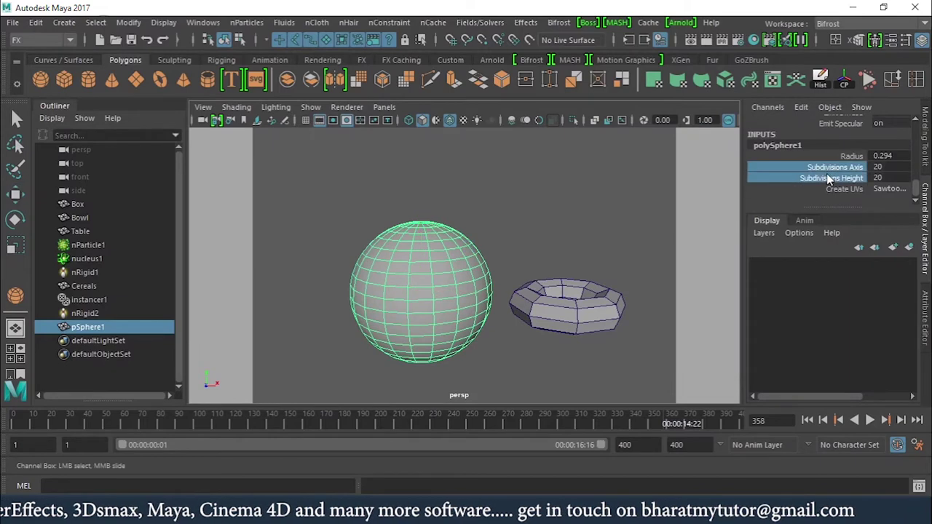
{"action": "middle_click_drag", "start_coordinate": [542, 179], "coordinate": [460, 185]}
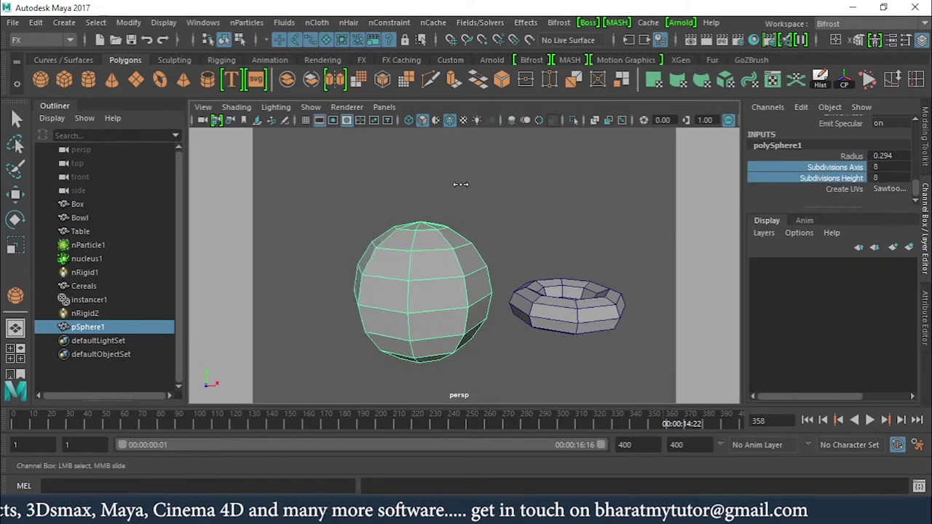
{"action": "left_click", "coordinate": [851, 156]}
{"action": "middle_click_drag", "start_coordinate": [535, 206], "coordinate": [529, 206]}
{"action": "double_click", "coordinate": [882, 156]}
{"action": "type", "text": "0.2"}
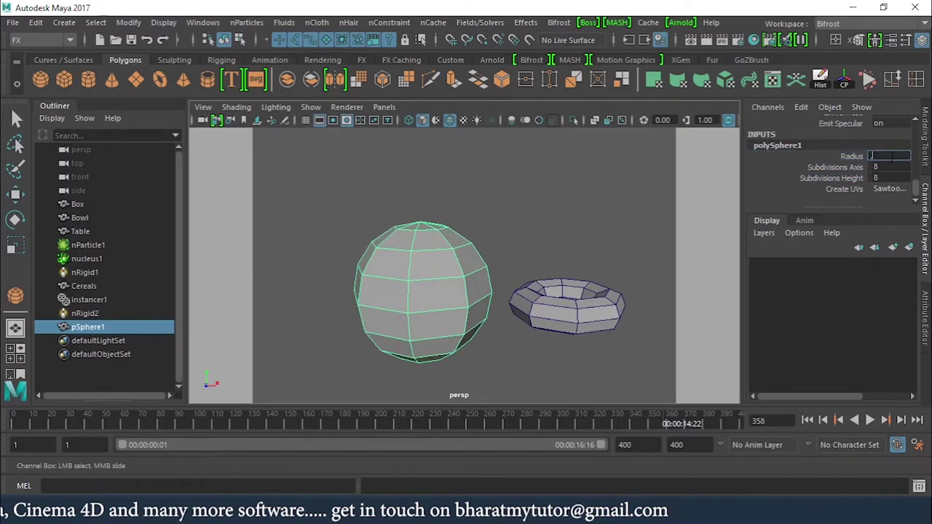
{"action": "key", "text": "Return"}
Scale the sphere taller along Y into an egg-shaped cereal piece, then deselect it
{"action": "left_click_drag", "start_coordinate": [432, 272], "coordinate": [410, 219], "text": "alt"}
{"action": "key", "text": "r"}
{"action": "left_click_drag", "start_coordinate": [409, 218], "coordinate": [410, 174]}
{"action": "left_click_drag", "start_coordinate": [410, 175], "coordinate": [568, 337], "text": "alt"}
{"action": "left_click_drag", "start_coordinate": [586, 270], "coordinate": [477, 208]}
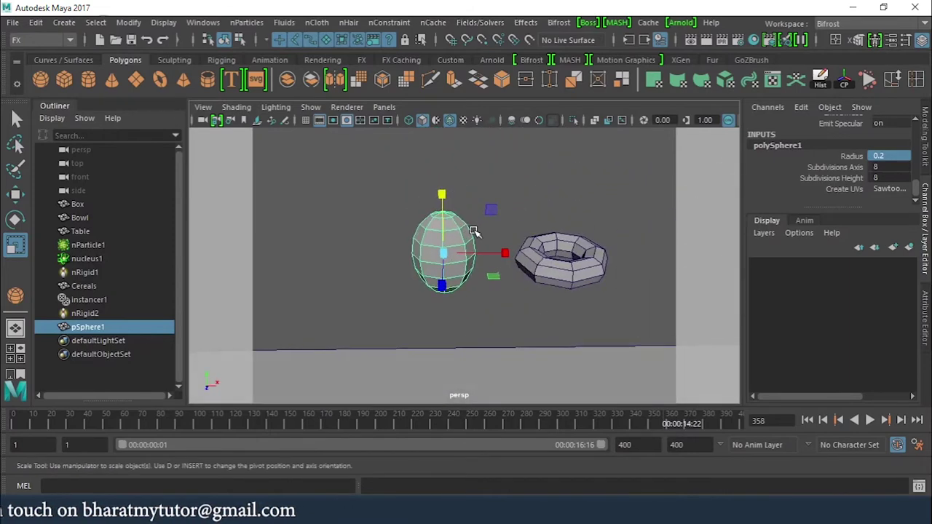
{"action": "key", "text": "w"}
{"action": "left_click", "coordinate": [528, 167]}
Orbit and zoom the view to frame the box and the whole bowl
{"action": "right_click_drag", "start_coordinate": [504, 138], "coordinate": [418, 202], "text": "alt"}
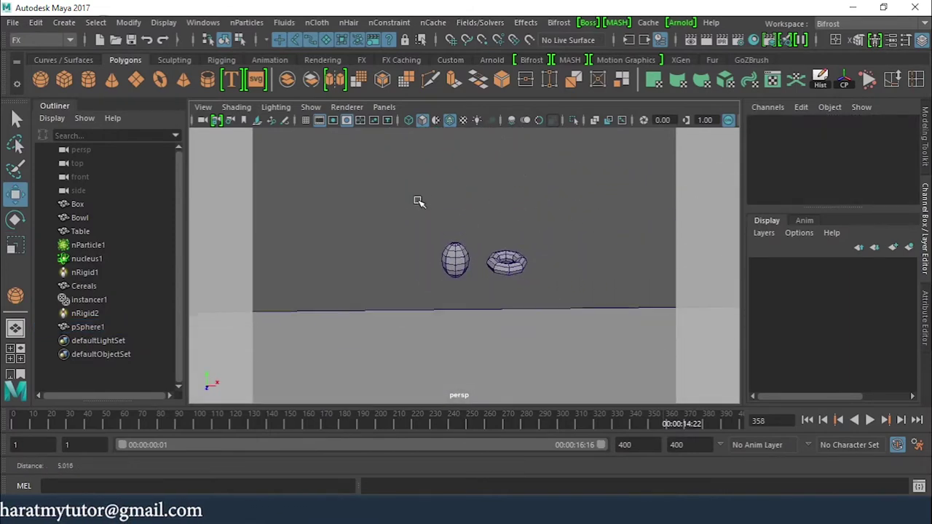
{"action": "left_click_drag", "start_coordinate": [418, 201], "coordinate": [518, 266], "text": "alt"}
{"action": "right_click_drag", "start_coordinate": [517, 266], "coordinate": [441, 220], "text": "alt"}
{"action": "left_click_drag", "start_coordinate": [440, 220], "coordinate": [549, 225], "text": "alt"}
{"action": "right_click_drag", "start_coordinate": [549, 225], "coordinate": [445, 250], "text": "alt"}
{"action": "left_click_drag", "start_coordinate": [444, 250], "coordinate": [510, 208], "text": "alt"}
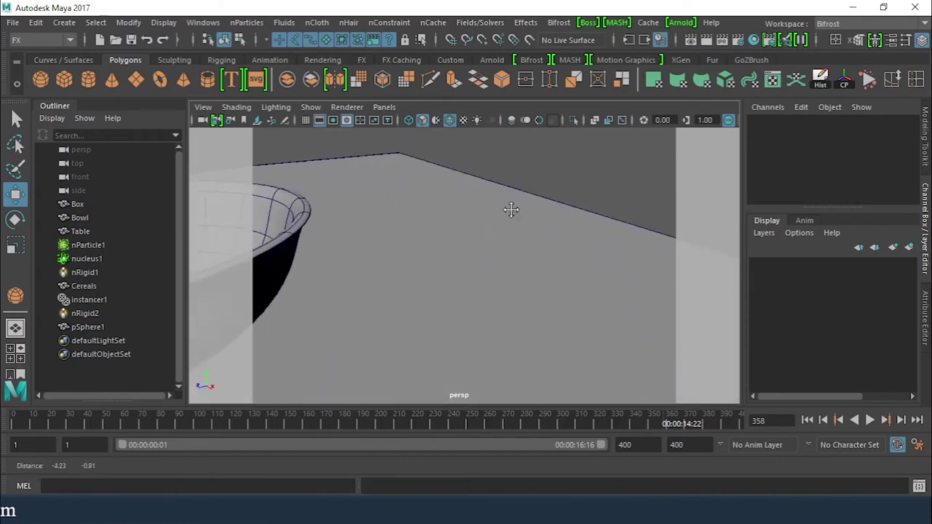
{"action": "right_click_drag", "start_coordinate": [510, 208], "coordinate": [408, 233], "text": "alt"}
{"action": "left_click_drag", "start_coordinate": [408, 233], "coordinate": [382, 202], "text": "alt"}
{"action": "right_click_drag", "start_coordinate": [647, 250], "coordinate": [556, 246], "text": "alt"}
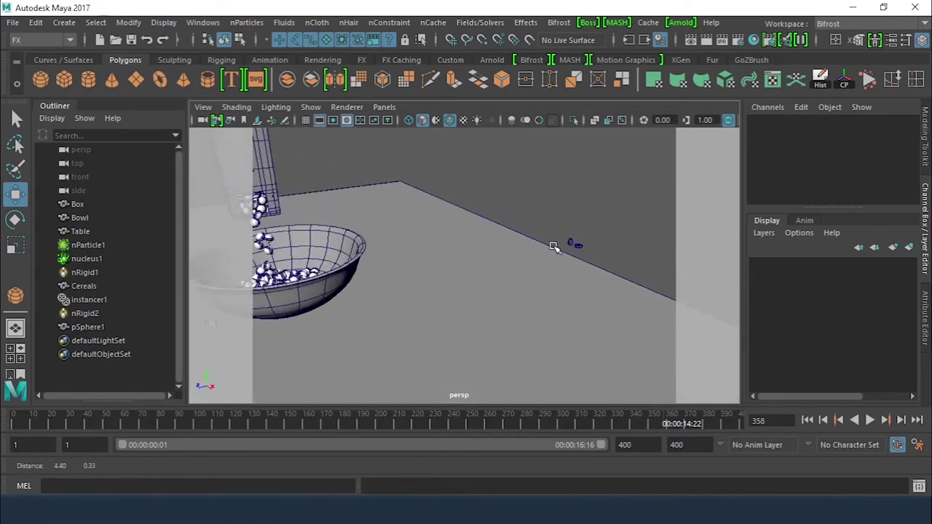
{"action": "left_click_drag", "start_coordinate": [555, 245], "coordinate": [577, 283], "text": "alt"}
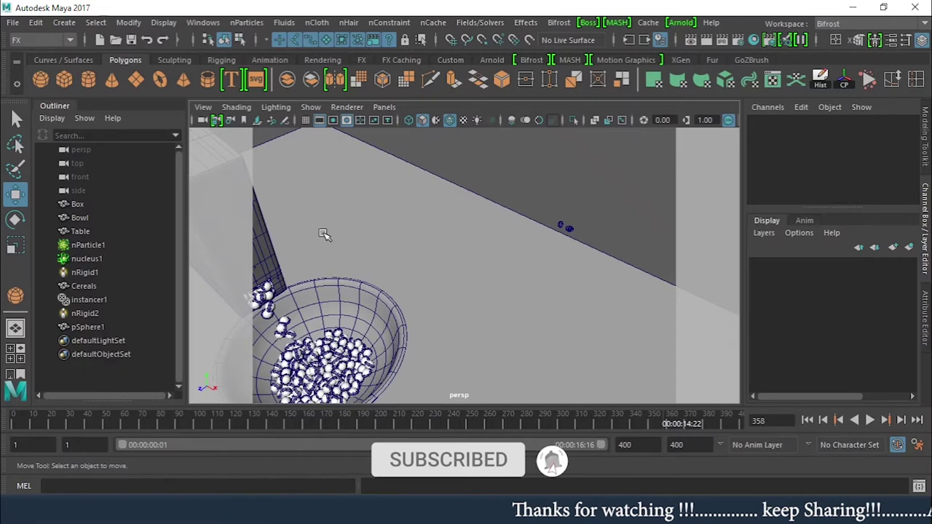
{"action": "left_click_drag", "start_coordinate": [324, 233], "coordinate": [386, 275], "text": "alt"}
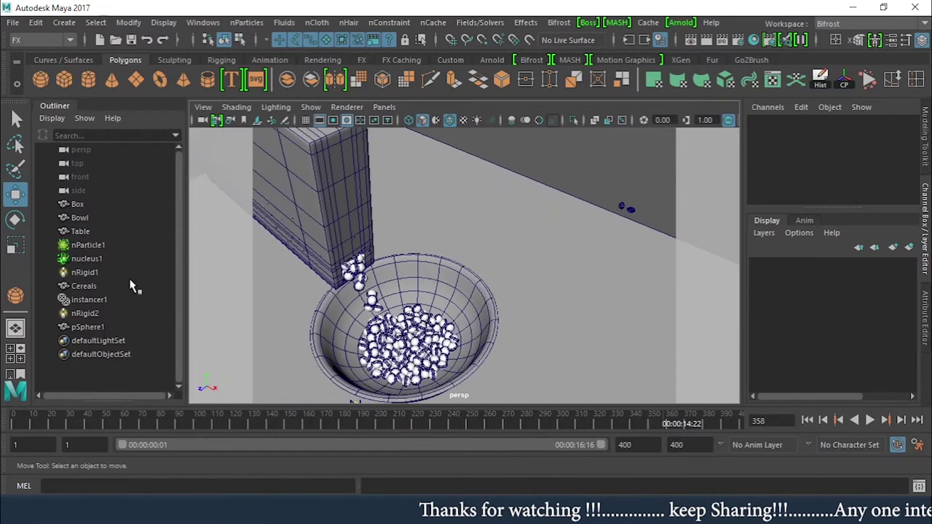
Delete instancer1, then marquee-select the Cereals torus and pSphere1 on the floor
{"action": "left_click", "coordinate": [88, 300]}
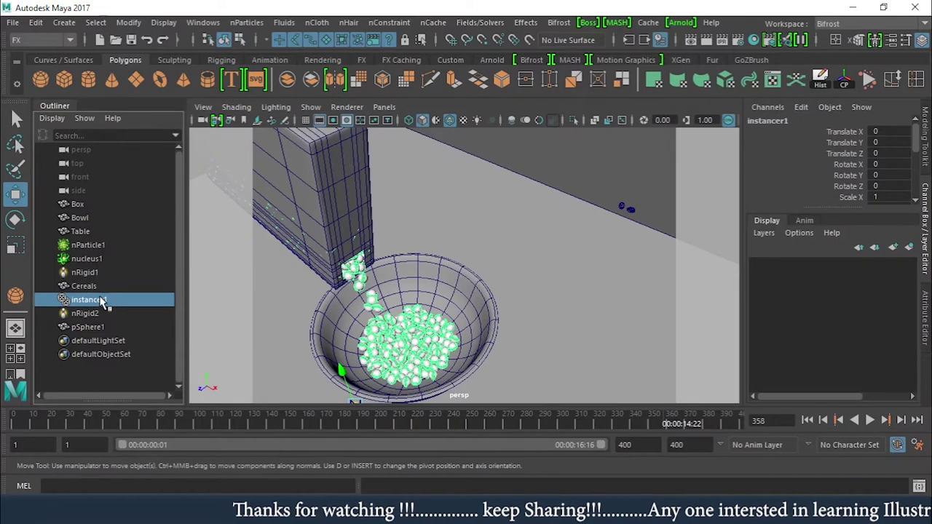
{"action": "key", "text": "Delete"}
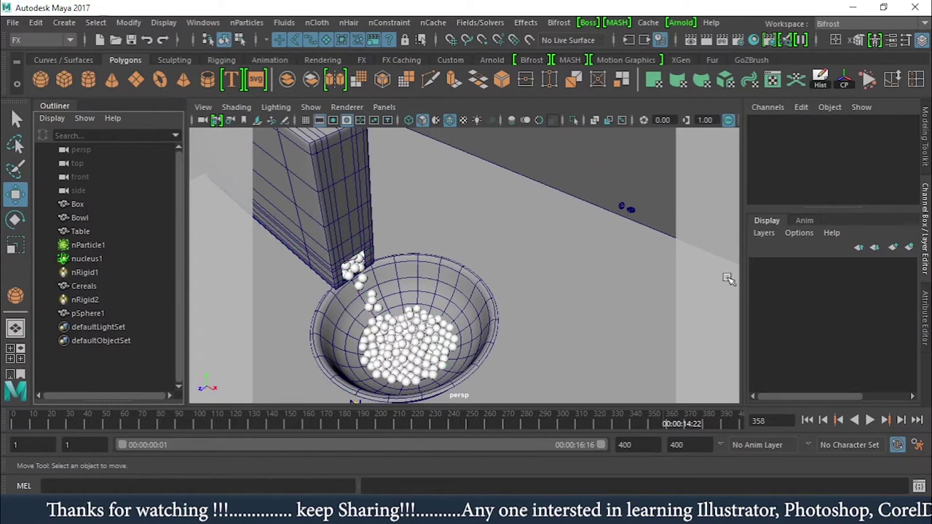
{"action": "left_click_drag", "start_coordinate": [615, 195], "coordinate": [642, 212]}
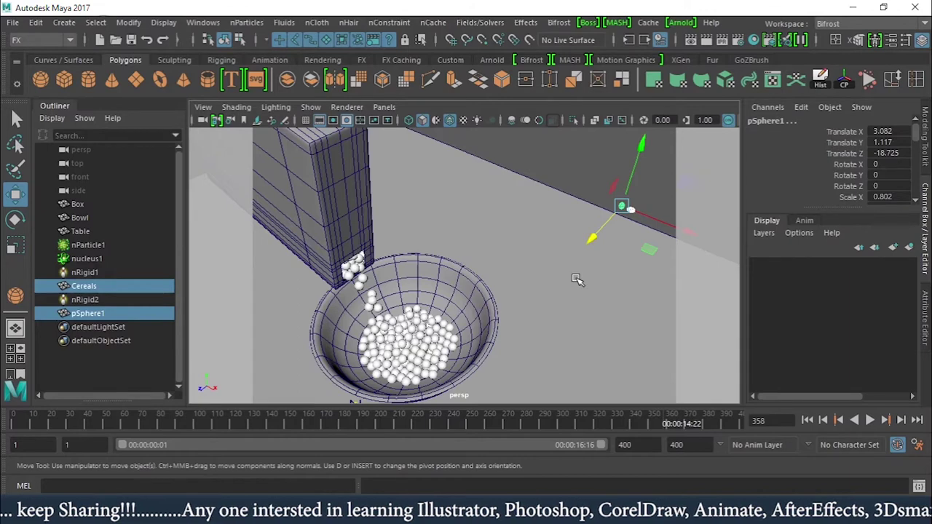
Instance Cereals and pSphere1 onto nParticle1 with nParticles > Instancer, then replay from frame 1
{"action": "left_click", "coordinate": [88, 246], "text": "ctrl"}
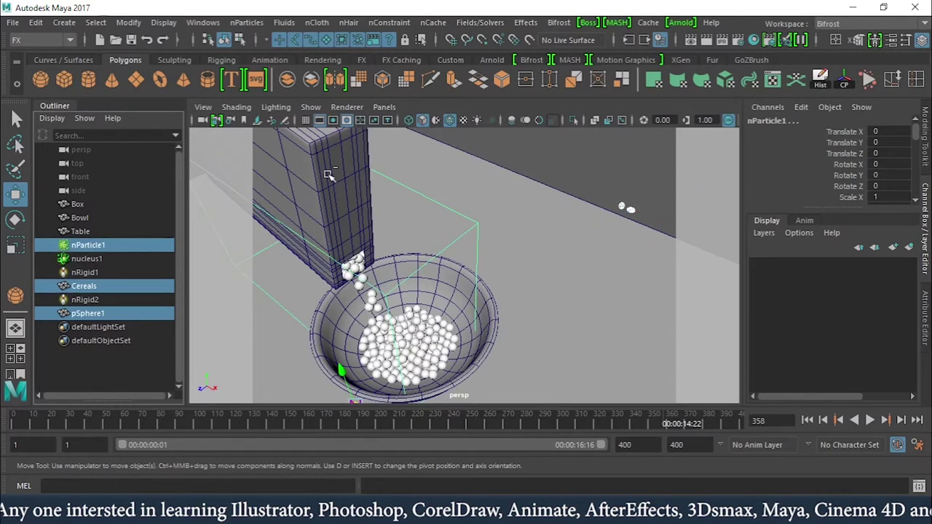
{"action": "left_click", "coordinate": [247, 22]}
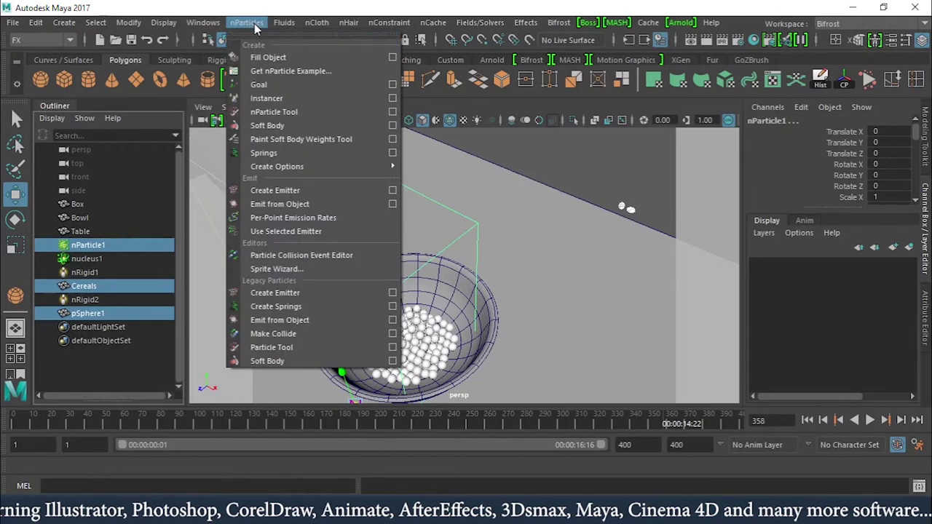
{"action": "left_click", "coordinate": [267, 98]}
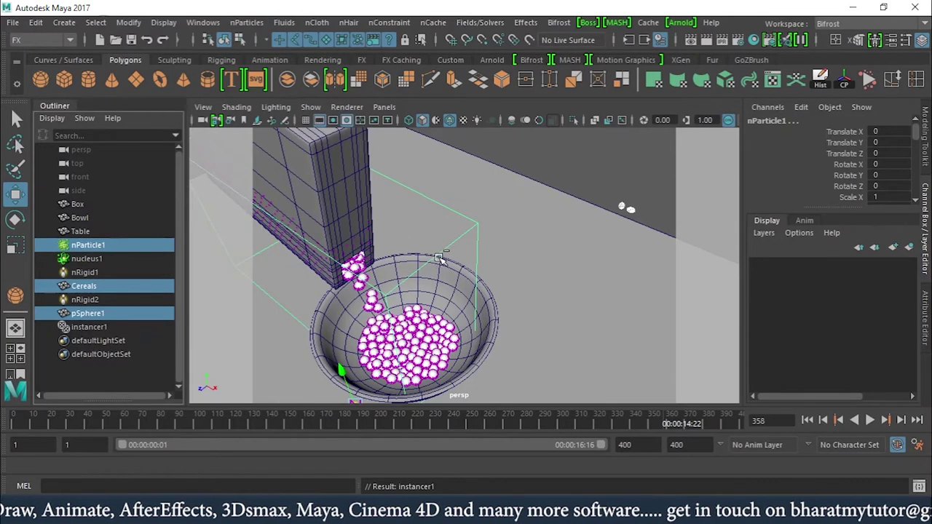
{"action": "right_click_drag", "start_coordinate": [536, 218], "coordinate": [509, 263], "text": "alt"}
{"action": "left_click", "coordinate": [807, 420]}
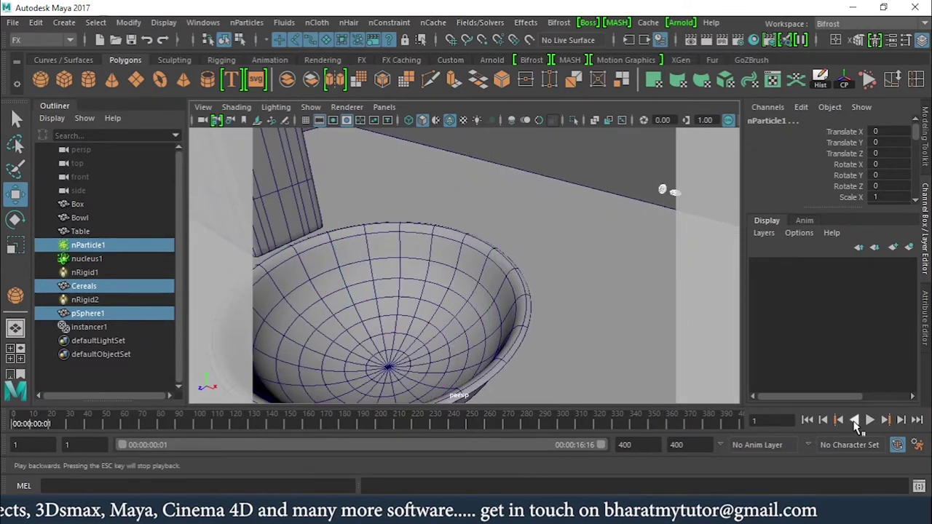
{"action": "left_click", "coordinate": [855, 420]}
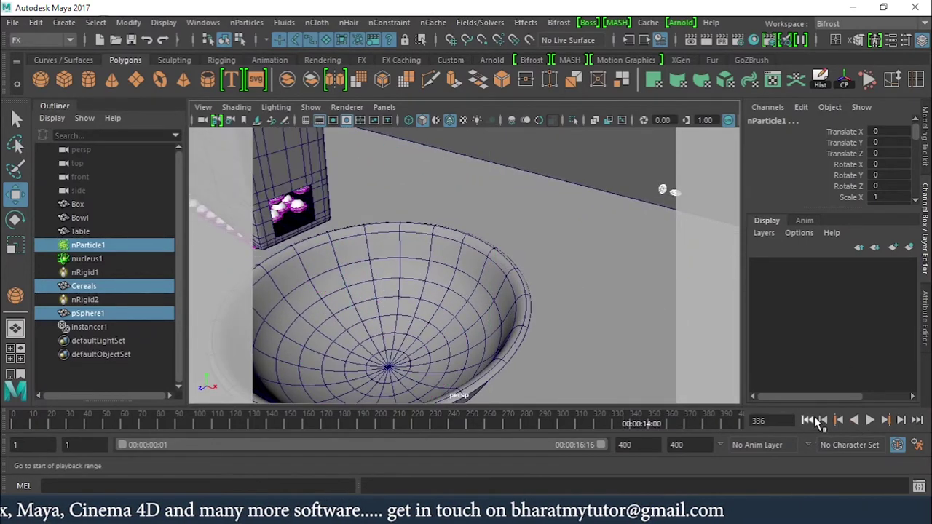
Replay the simulation from frame 1, stop at frame 149, and select instancer1
{"action": "left_click", "coordinate": [807, 420]}
{"action": "left_click", "coordinate": [869, 420]}
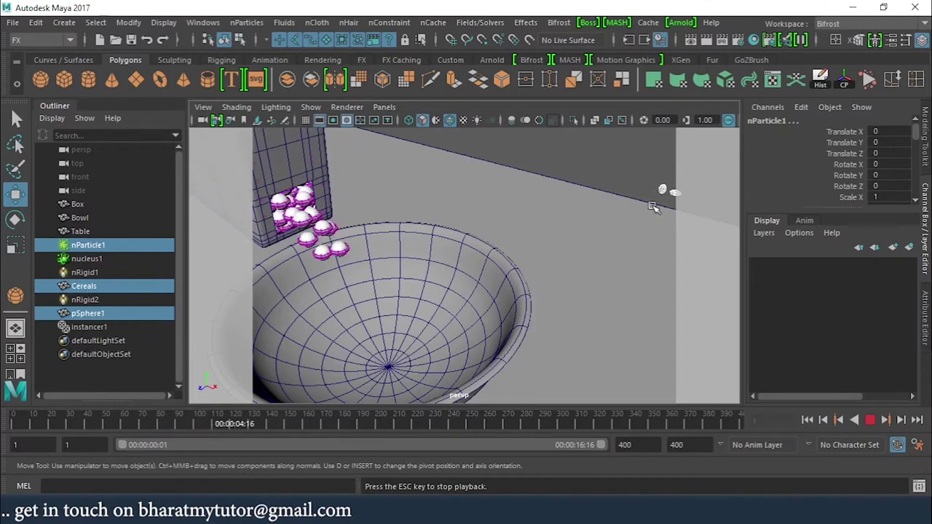
{"action": "left_click", "coordinate": [870, 421]}
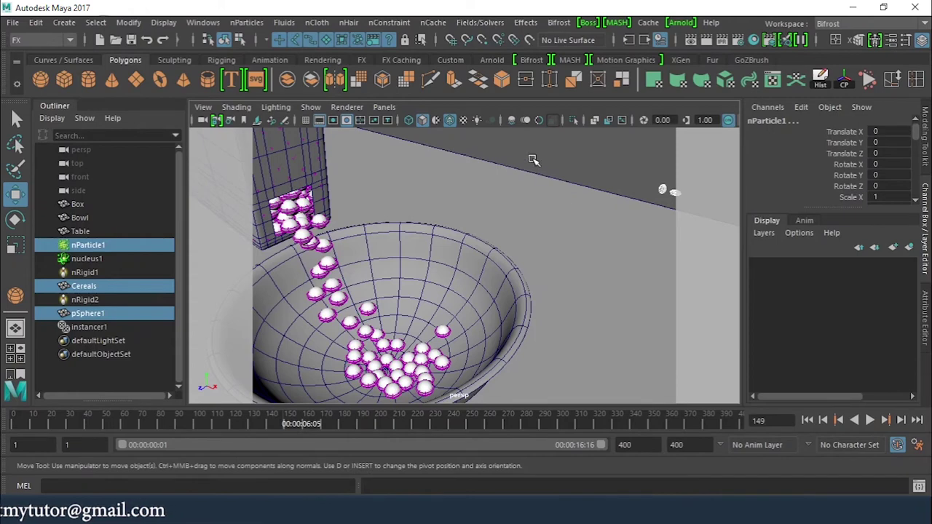
{"action": "left_click", "coordinate": [514, 190]}
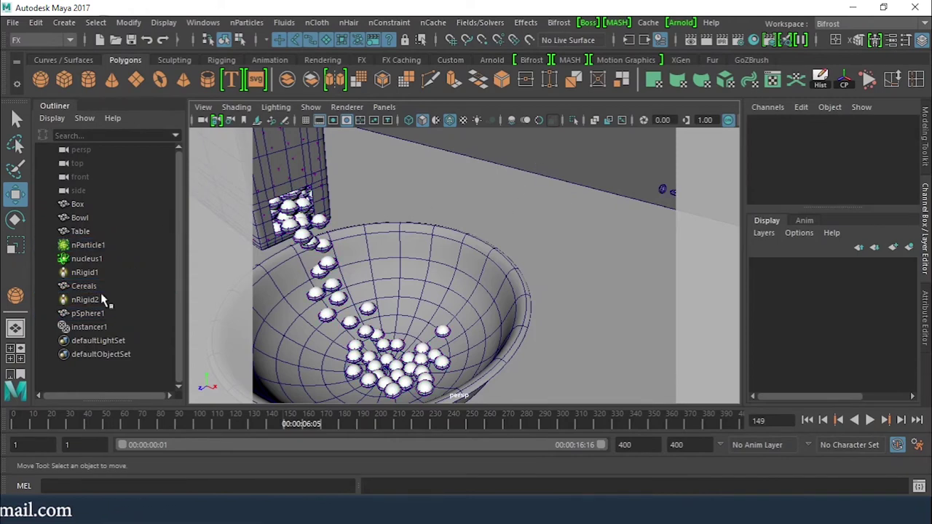
{"action": "left_click", "coordinate": [89, 328]}
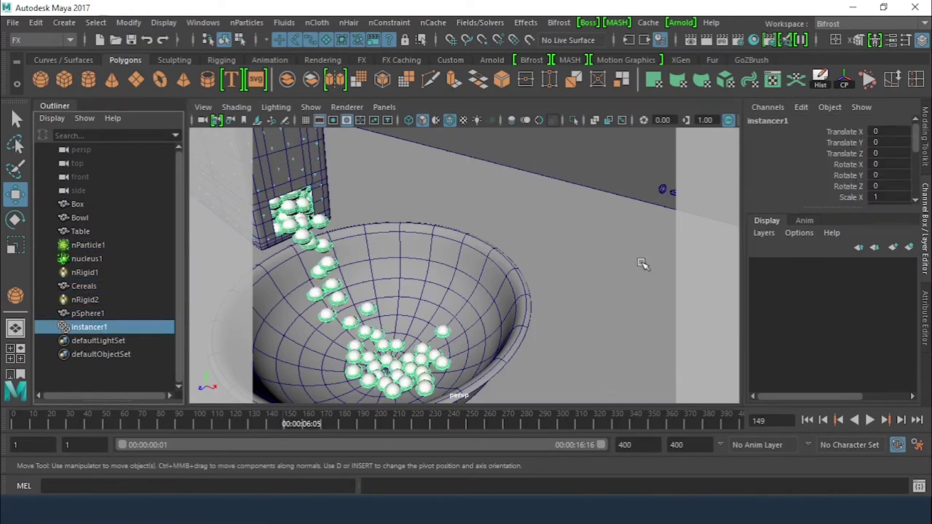
In instancer1's Instanced Objects list, move pSphere1 up to index 0 above Cereals
{"action": "left_click", "coordinate": [926, 319]}
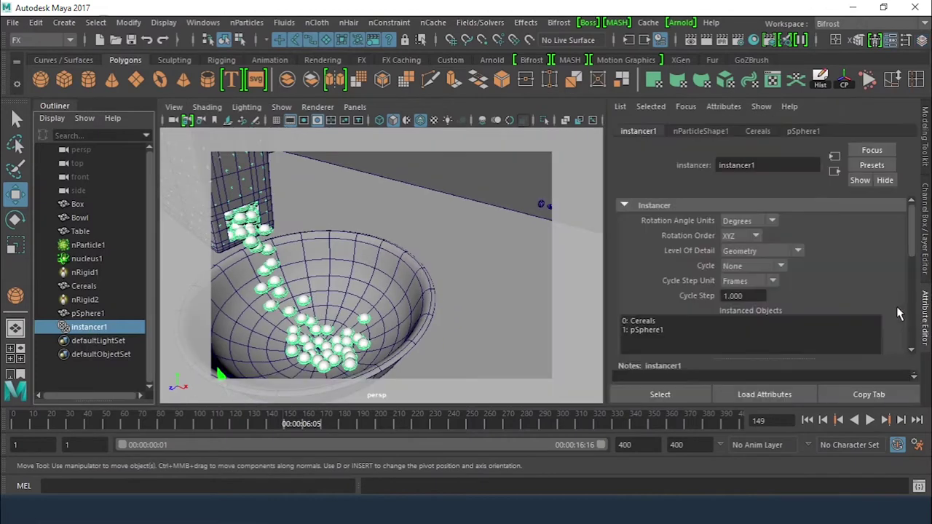
{"action": "scroll", "coordinate": [810, 274], "scroll_direction": "down", "scroll_amount": 2}
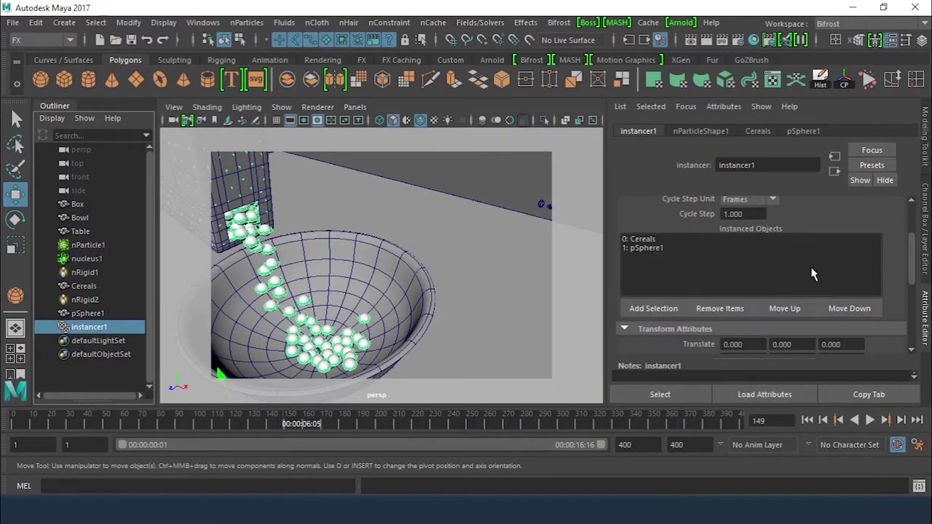
{"action": "left_click", "coordinate": [643, 240]}
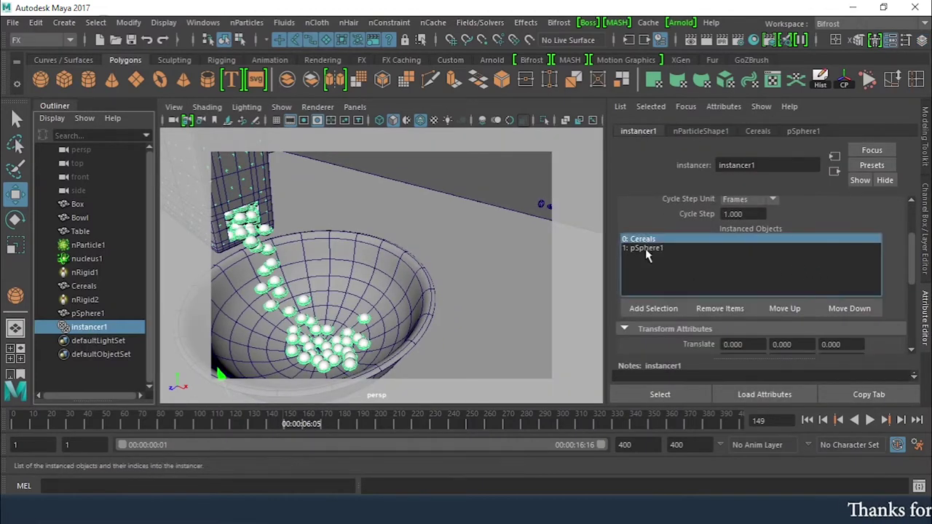
{"action": "left_click", "coordinate": [648, 248]}
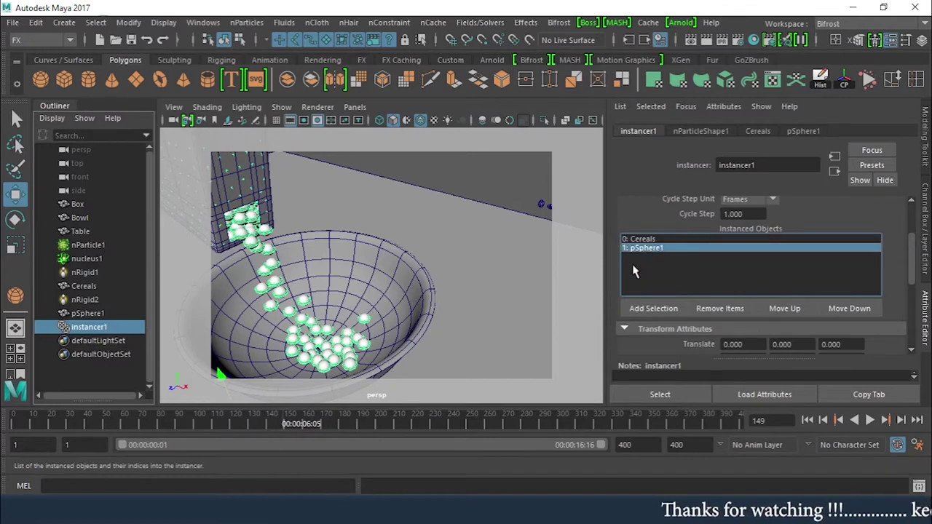
{"action": "key", "text": "f"}
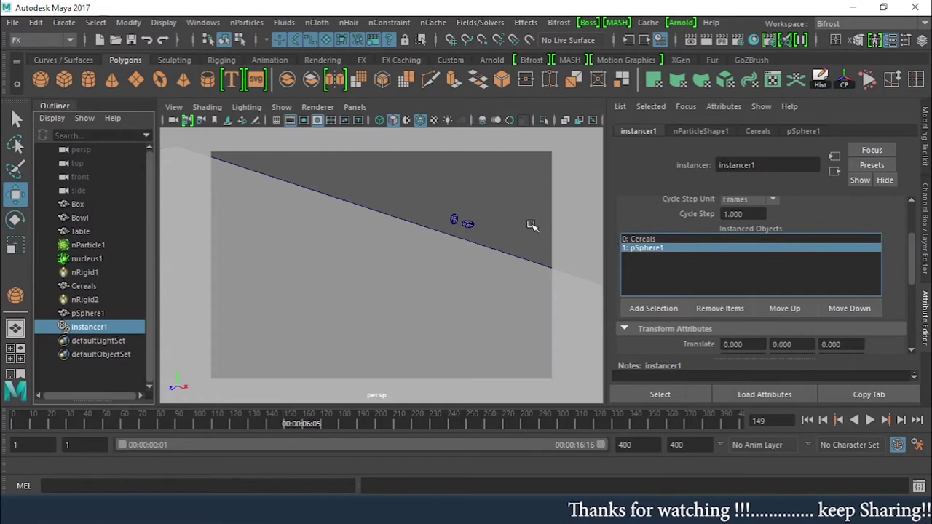
{"action": "left_click", "coordinate": [653, 240]}
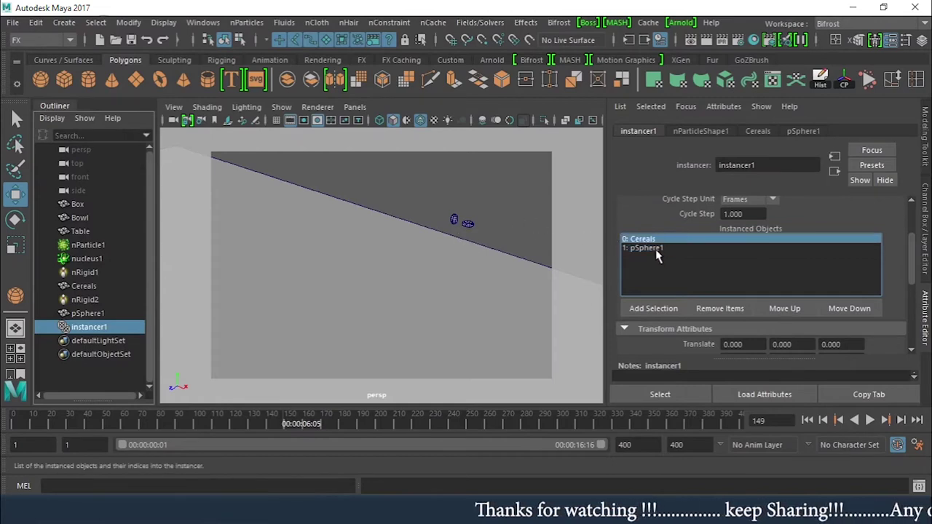
{"action": "left_click", "coordinate": [657, 249]}
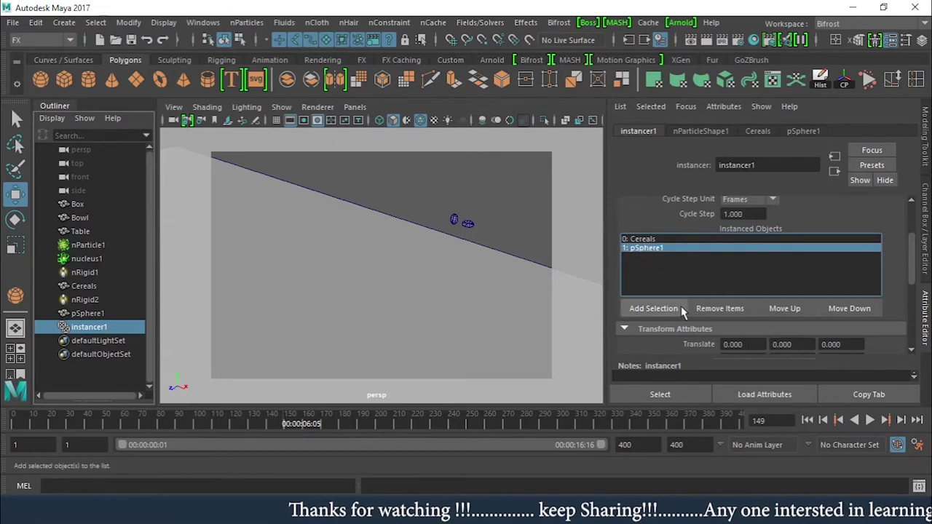
{"action": "left_click", "coordinate": [789, 309]}
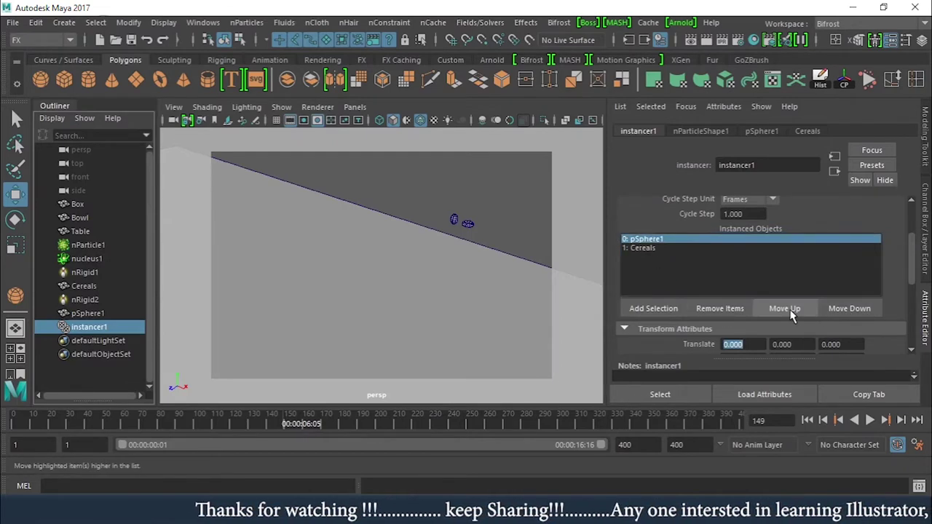
Deselect the instancer and tumble and zoom to view the cereal heap in the bowl
{"action": "left_click_drag", "start_coordinate": [239, 211], "coordinate": [369, 206], "text": "alt"}
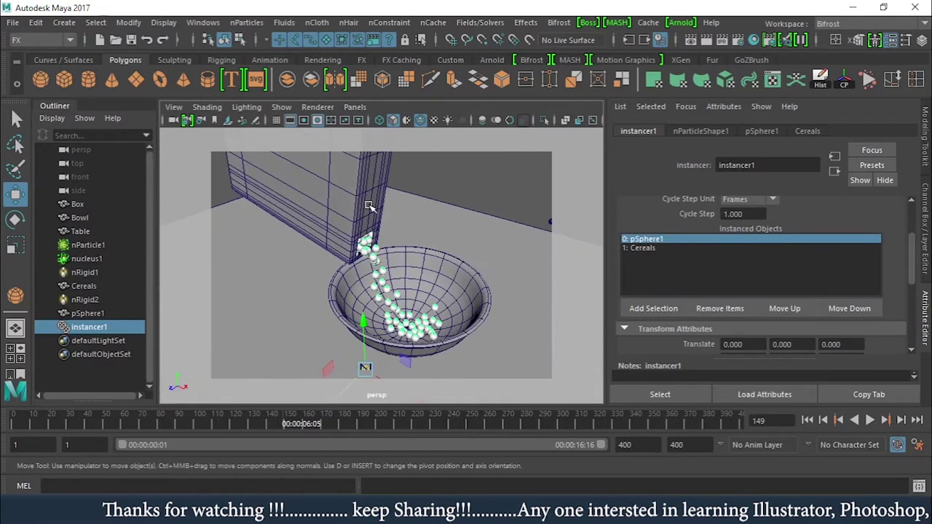
{"action": "left_click", "coordinate": [450, 211]}
{"action": "scroll", "coordinate": [468, 264], "scroll_direction": "up", "scroll_amount": 10}
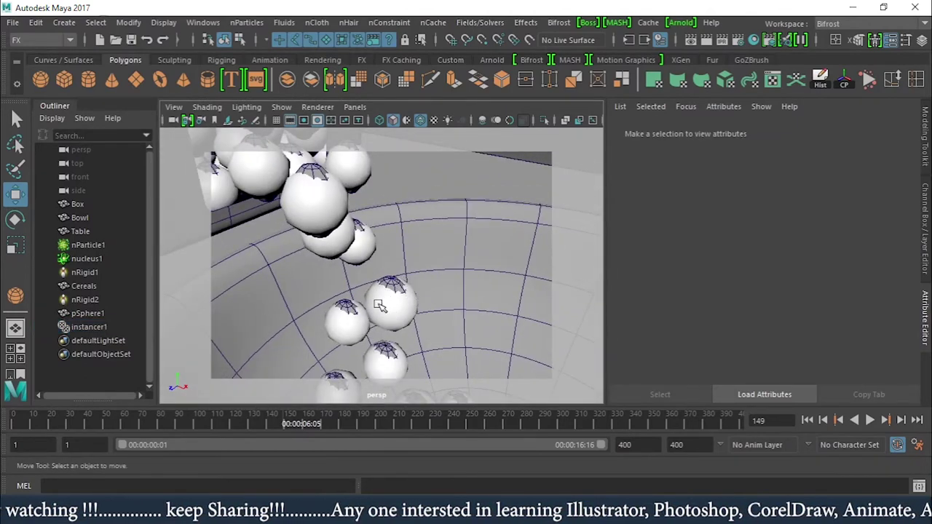
{"action": "scroll", "coordinate": [307, 276], "scroll_direction": "down", "scroll_amount": 10}
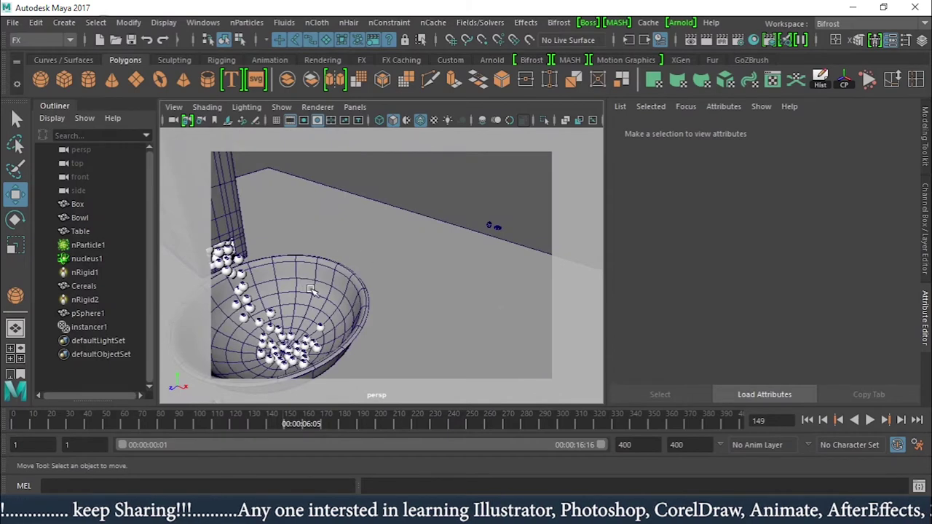
{"action": "mouse_move", "coordinate": [481, 217]}
{"action": "left_mouse_down"}
{"action": "mouse_move", "coordinate": [517, 235]}
{"action": "mouse_move", "coordinate": [488, 214]}
{"action": "left_mouse_up"}
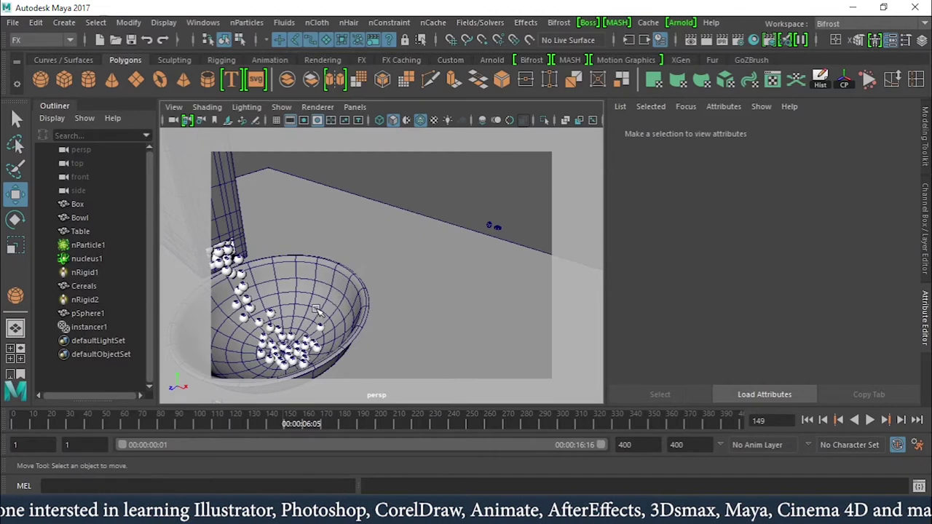
Add a per-particle Float attribute named 'cereal' to nParticle1 via Add Dynamic Attributes > General
{"action": "left_click", "coordinate": [86, 246]}
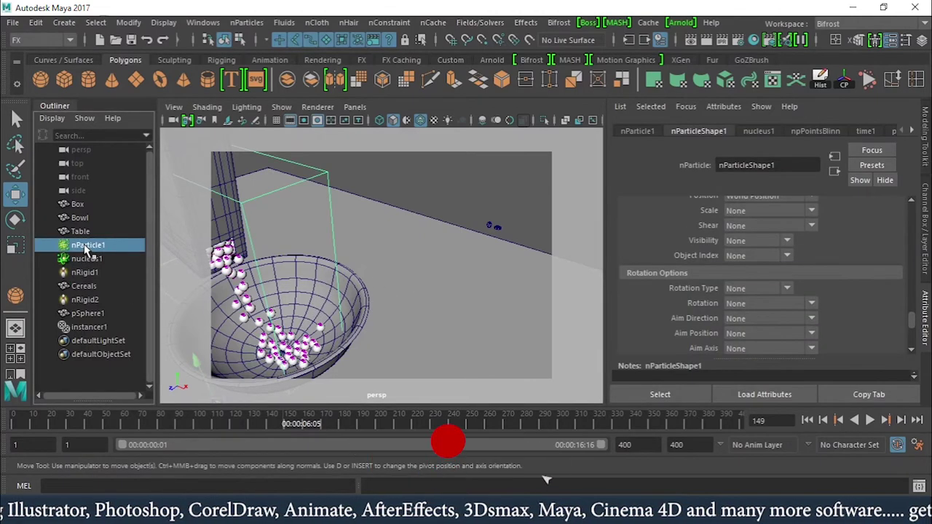
{"action": "scroll", "coordinate": [665, 273], "scroll_direction": "up", "scroll_amount": 10}
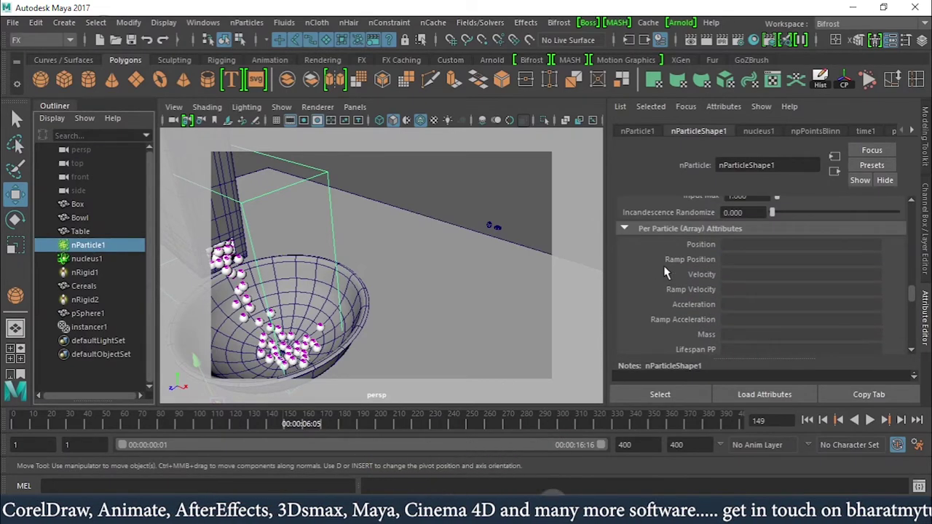
{"action": "scroll", "coordinate": [664, 273], "scroll_direction": "down", "scroll_amount": 5}
{"action": "left_click", "coordinate": [661, 306]}
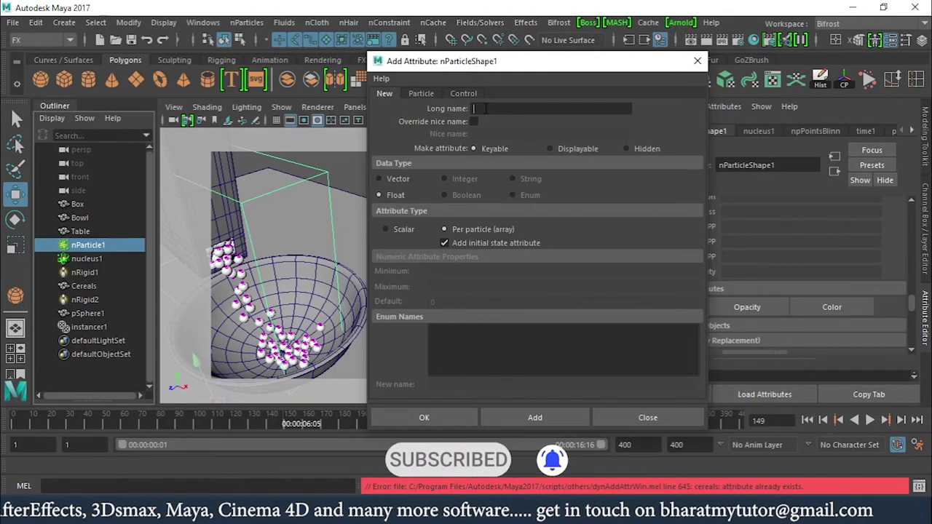
{"action": "type", "text": "cerea"}
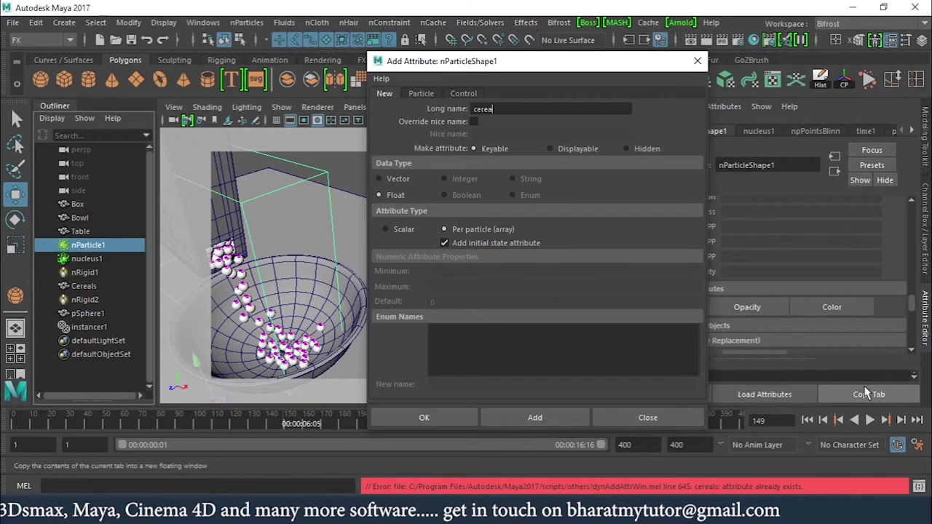
{"action": "type", "text": "l"}
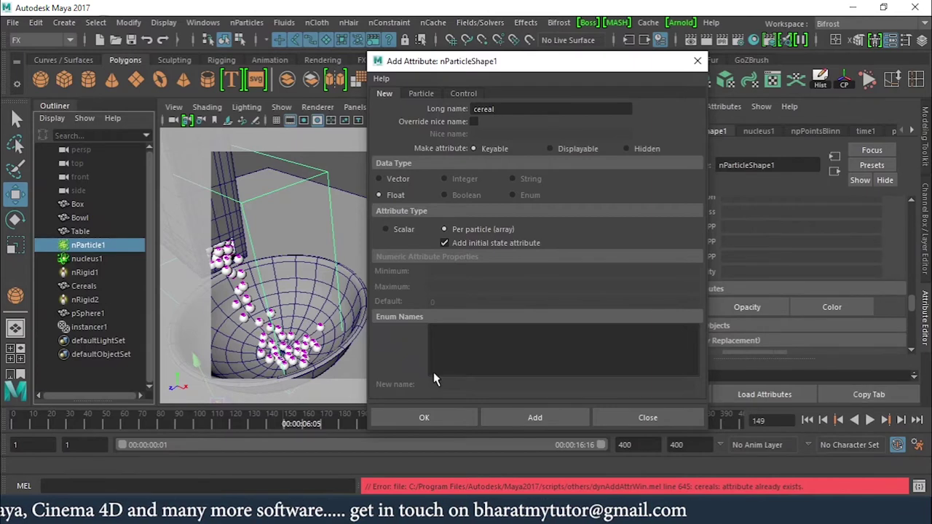
{"action": "left_click", "coordinate": [540, 418]}
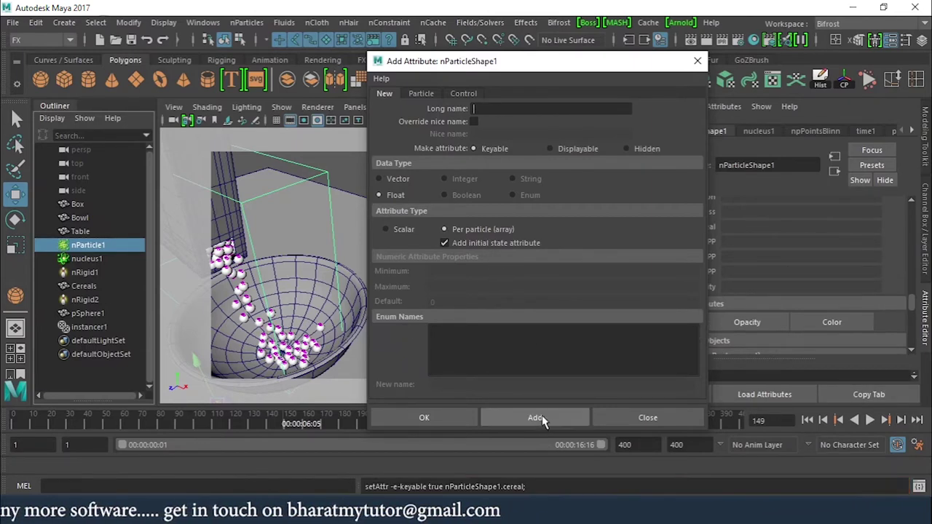
{"action": "left_click", "coordinate": [675, 425]}
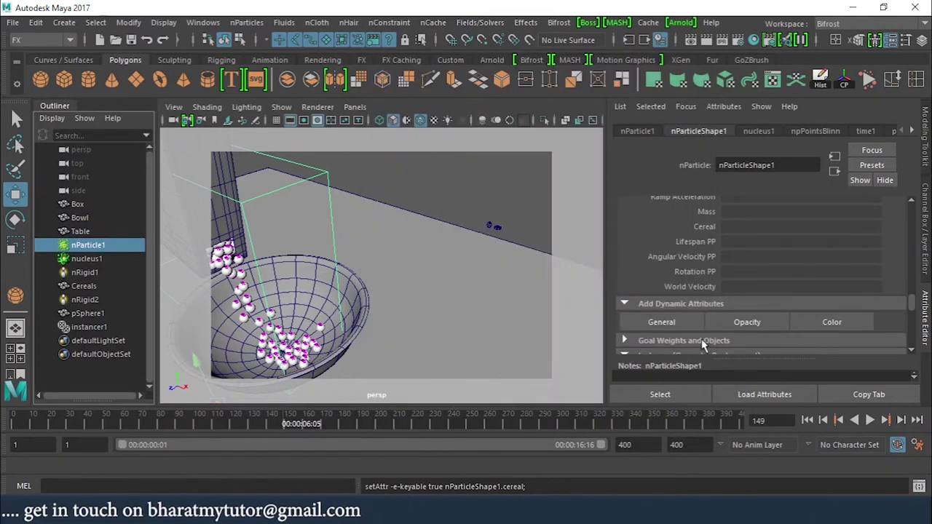
Give the Cereal attribute the creation expression nParticleShape1.cereal = rand(0,2)
{"action": "right_click", "coordinate": [738, 232]}
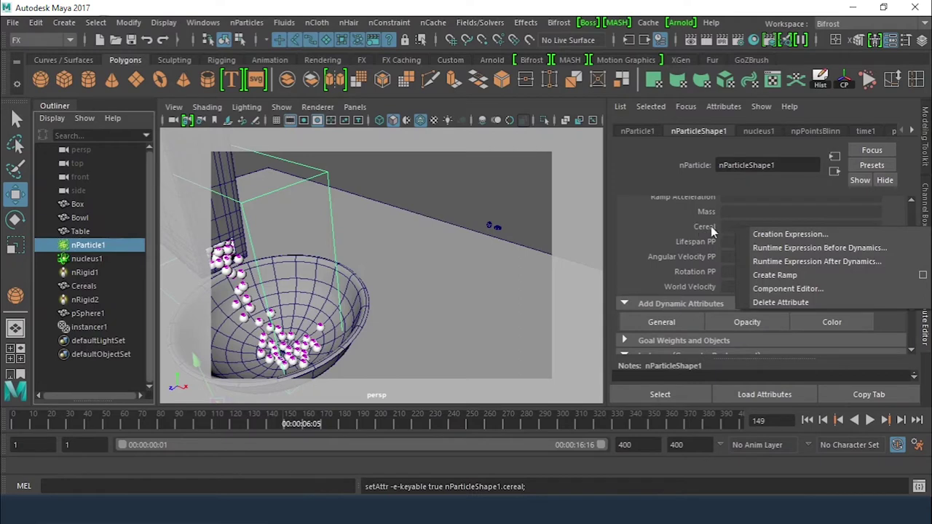
{"action": "left_click", "coordinate": [727, 227]}
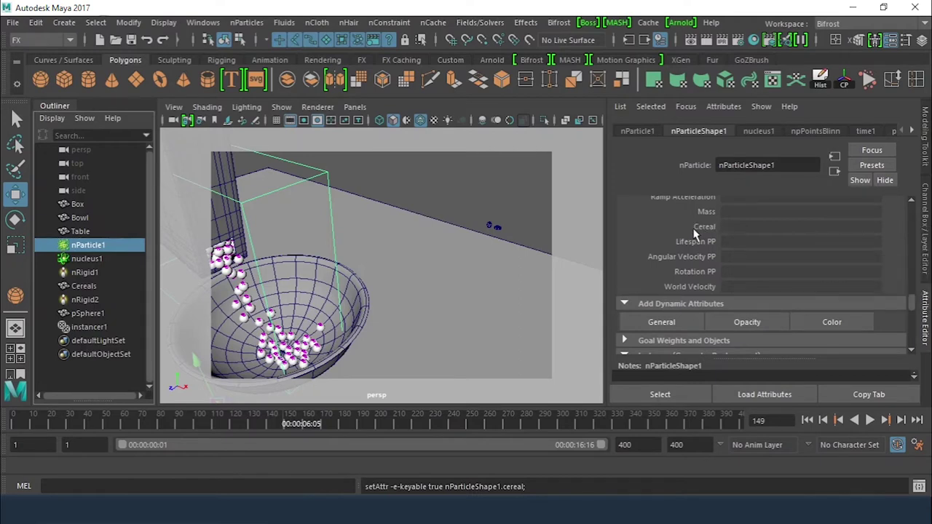
{"action": "right_click", "coordinate": [740, 233]}
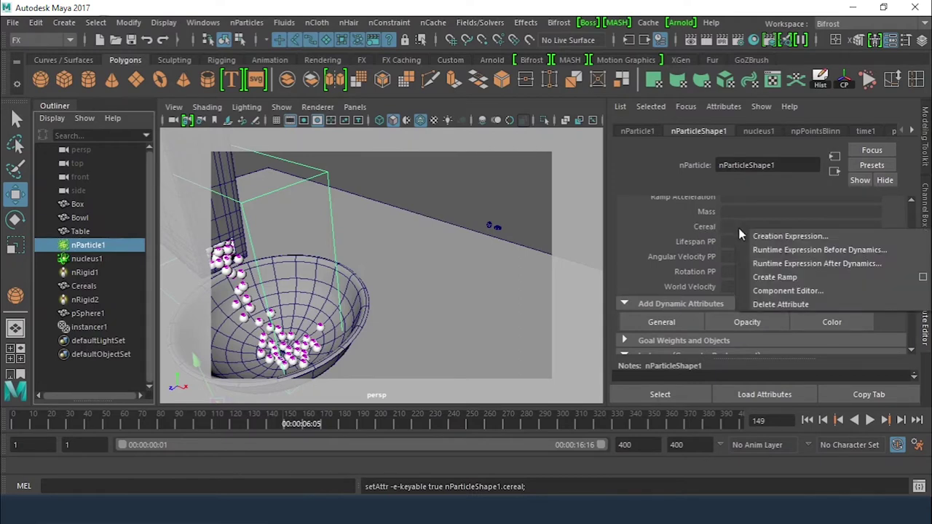
{"action": "left_click", "coordinate": [775, 238]}
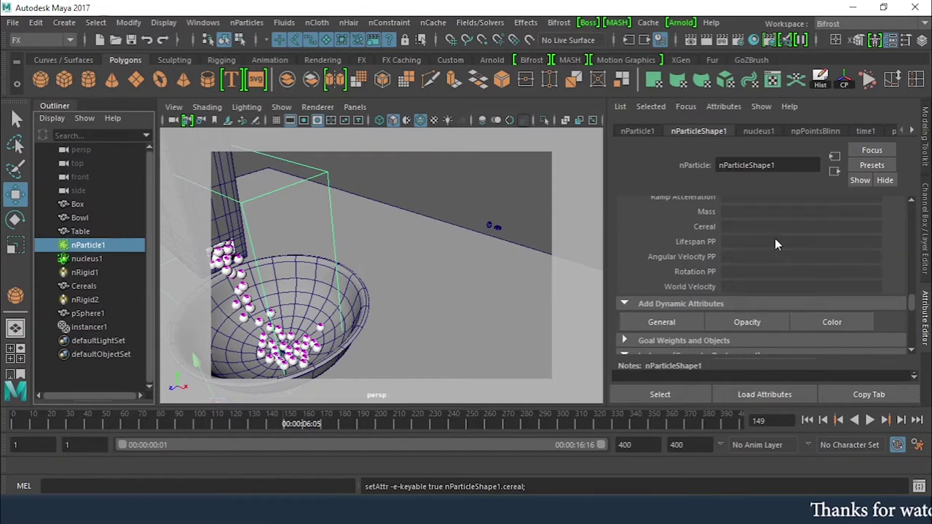
{"action": "left_click_drag", "start_coordinate": [569, 206], "coordinate": [435, 204]}
{"action": "key", "text": "ctrl+c"}
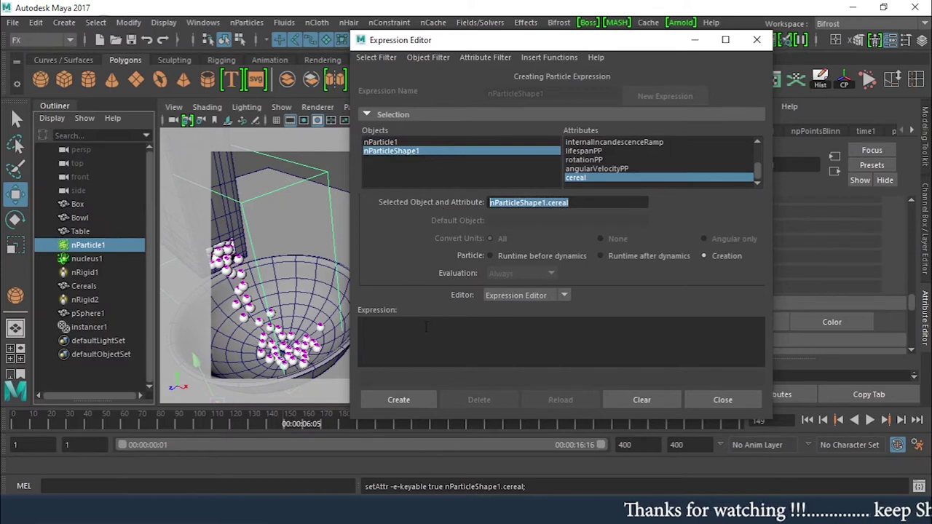
{"action": "left_click", "coordinate": [426, 327]}
{"action": "key", "text": "ctrl+v"}
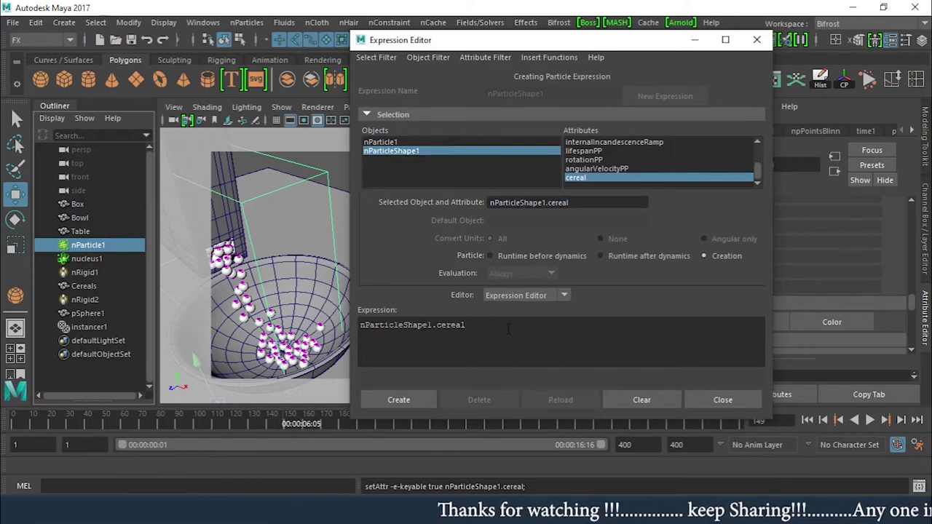
{"action": "type", "text": "= r"}
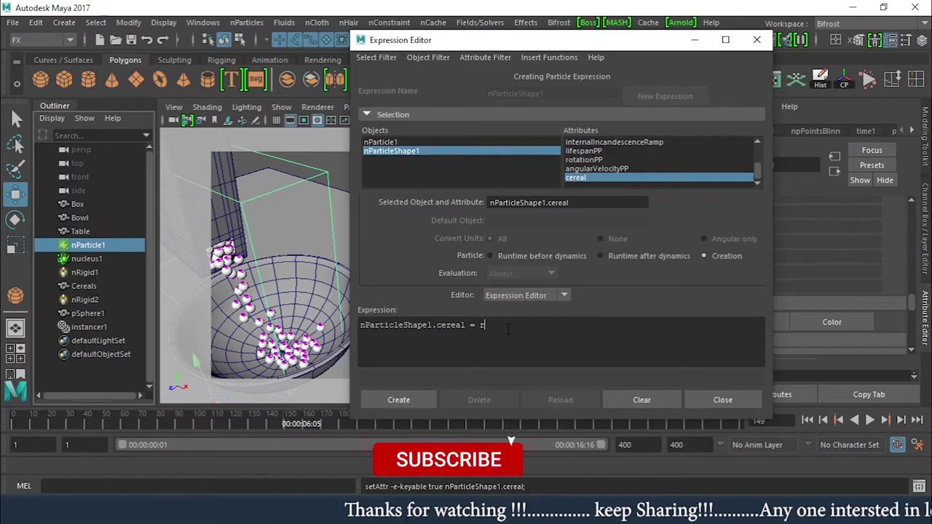
{"action": "type", "text": "and"}
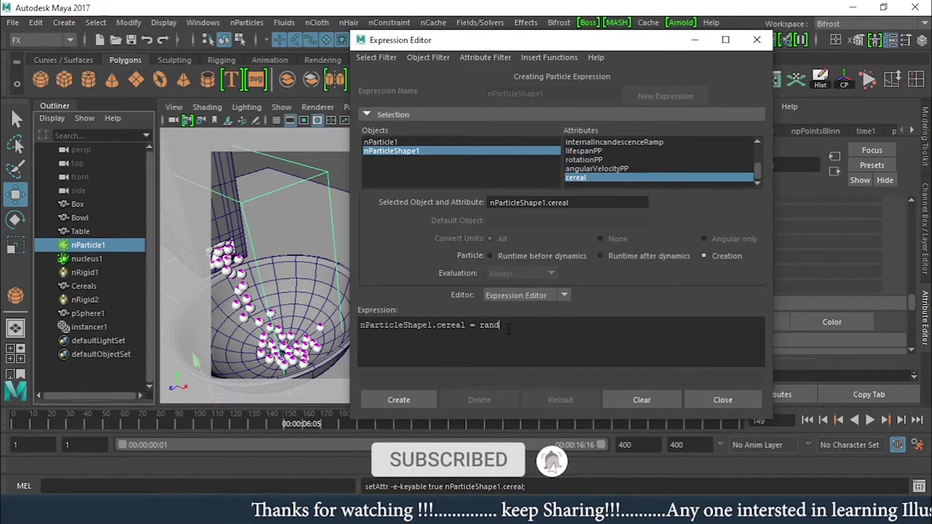
{"action": "type", "text": " ()"}
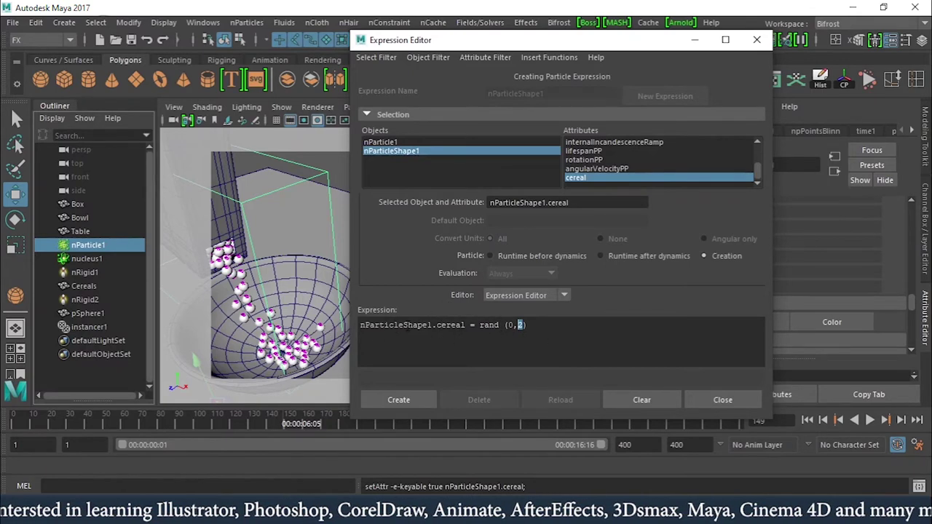
{"action": "left_click", "coordinate": [402, 401]}
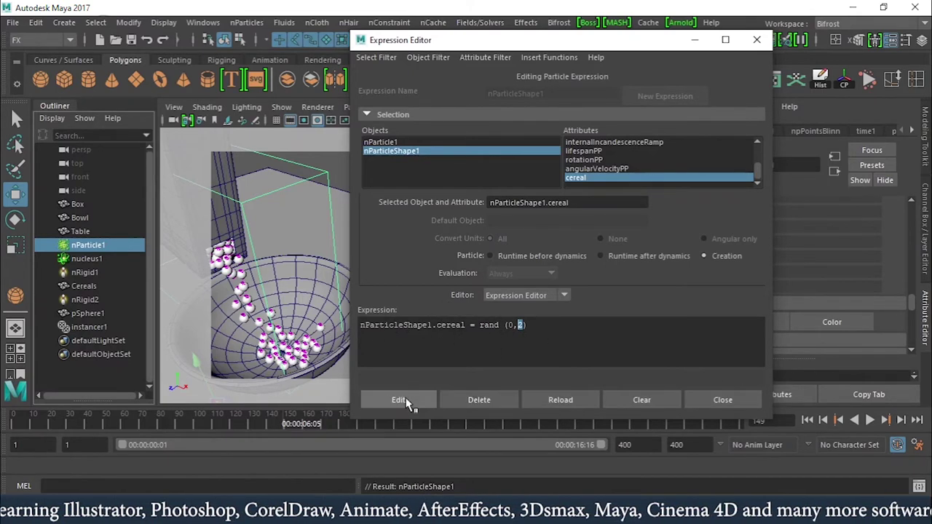
{"action": "left_click", "coordinate": [739, 399]}
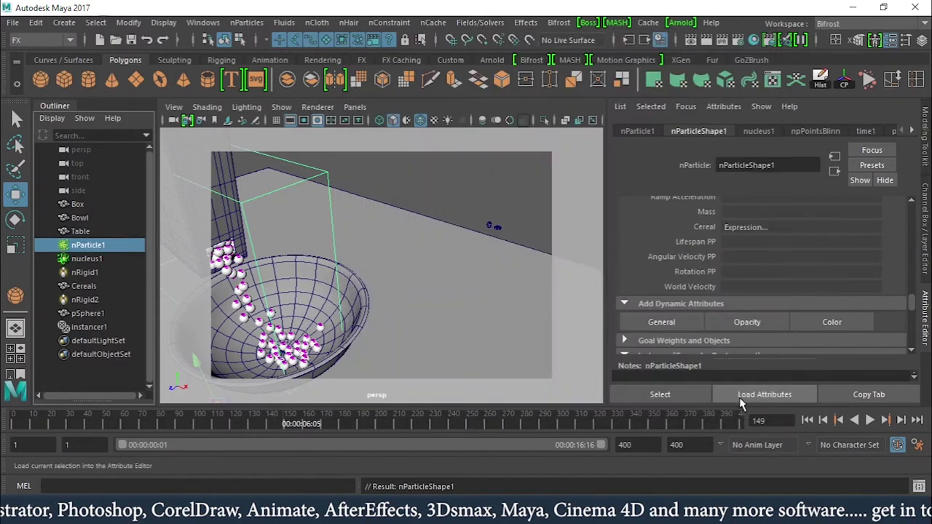
Replay the cereal pour from frame 1, stop at frame 176, and select instancer1 to view its instanced objects
{"action": "left_click", "coordinate": [809, 421]}
{"action": "left_click", "coordinate": [871, 420]}
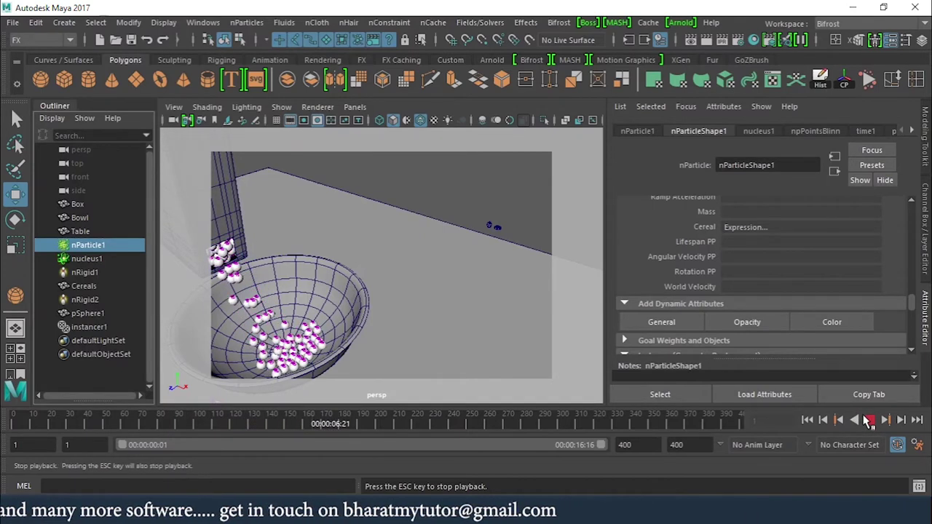
{"action": "left_click", "coordinate": [871, 421]}
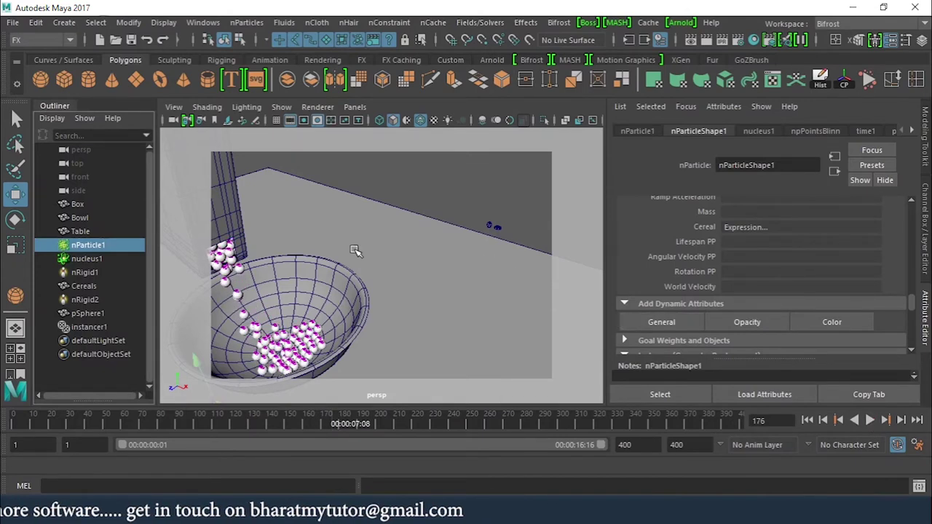
{"action": "left_click", "coordinate": [91, 327]}
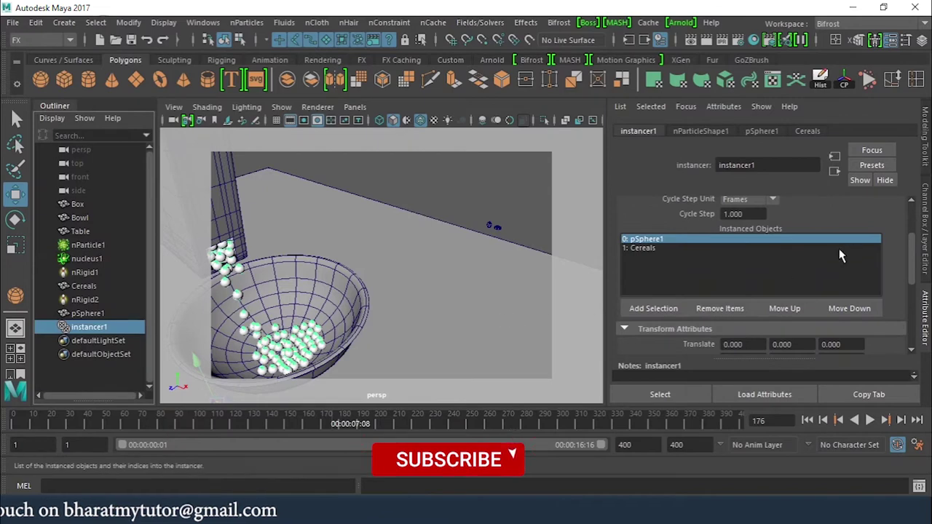
Load nParticleShape1's attributes and scroll to the Instancer (Geometry Replacement) section
{"action": "scroll", "coordinate": [916, 268], "scroll_direction": "up", "scroll_amount": 1}
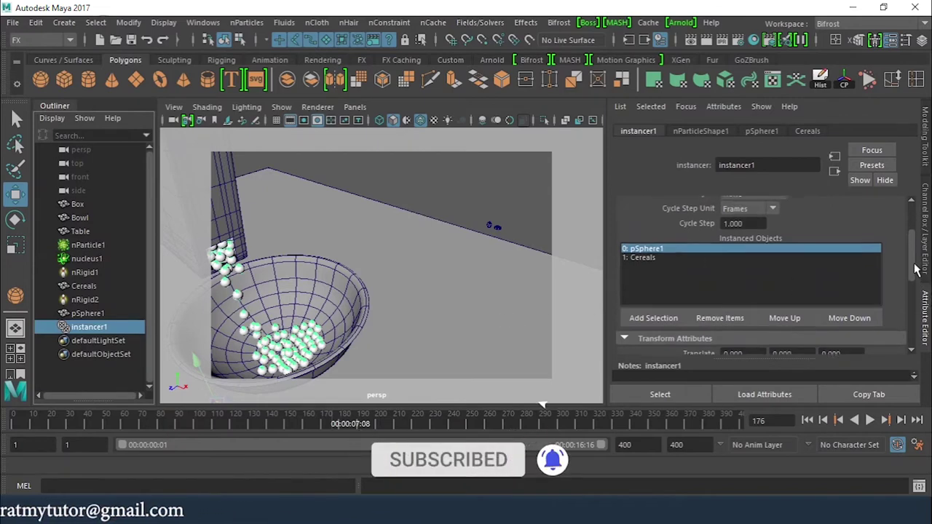
{"action": "left_click_drag", "start_coordinate": [916, 268], "coordinate": [928, 238]}
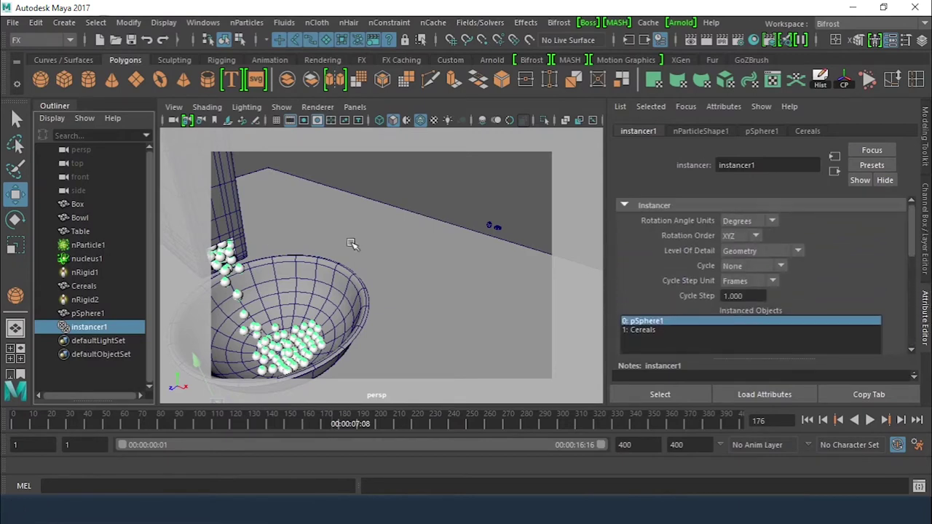
{"action": "left_click", "coordinate": [88, 246]}
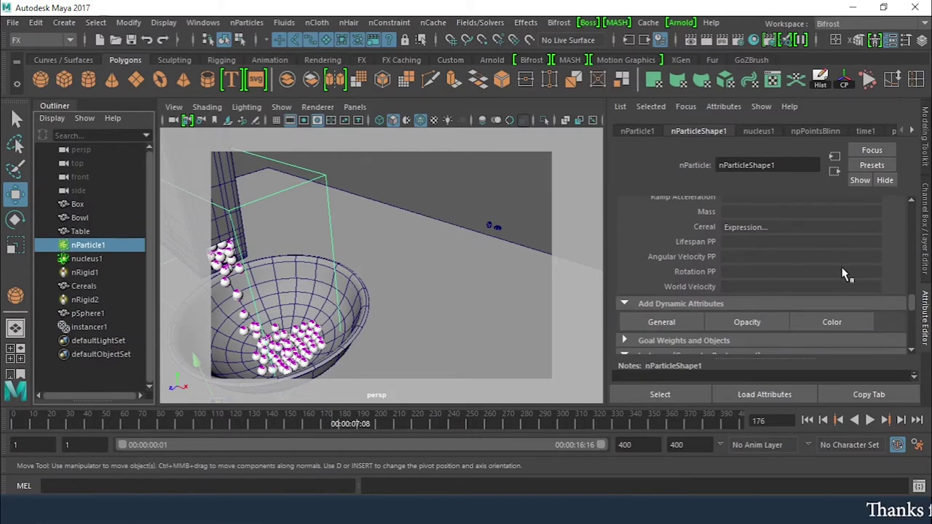
{"action": "scroll", "coordinate": [843, 273], "scroll_direction": "down", "scroll_amount": 2}
{"action": "scroll", "coordinate": [842, 274], "scroll_direction": "down", "scroll_amount": 2}
{"action": "scroll", "coordinate": [842, 274], "scroll_direction": "down", "scroll_amount": 2}
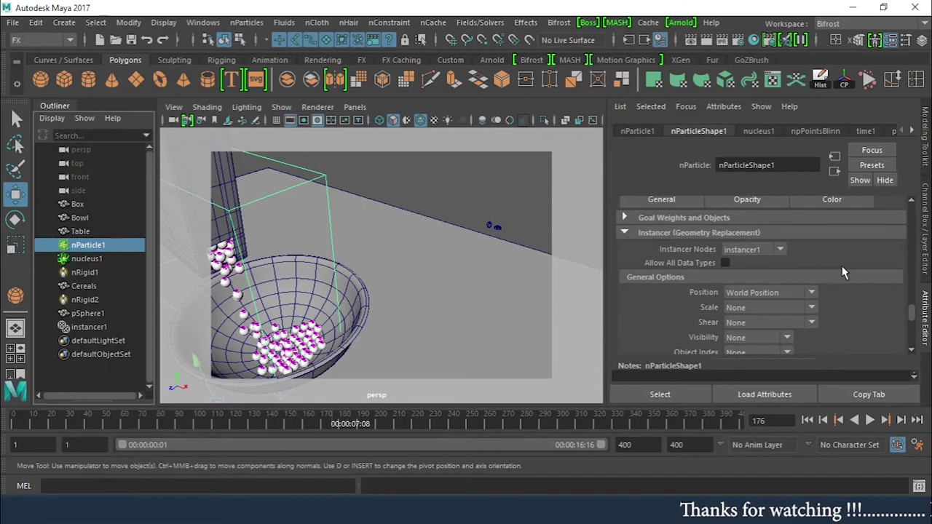
{"action": "scroll", "coordinate": [774, 270], "scroll_direction": "up", "scroll_amount": 2}
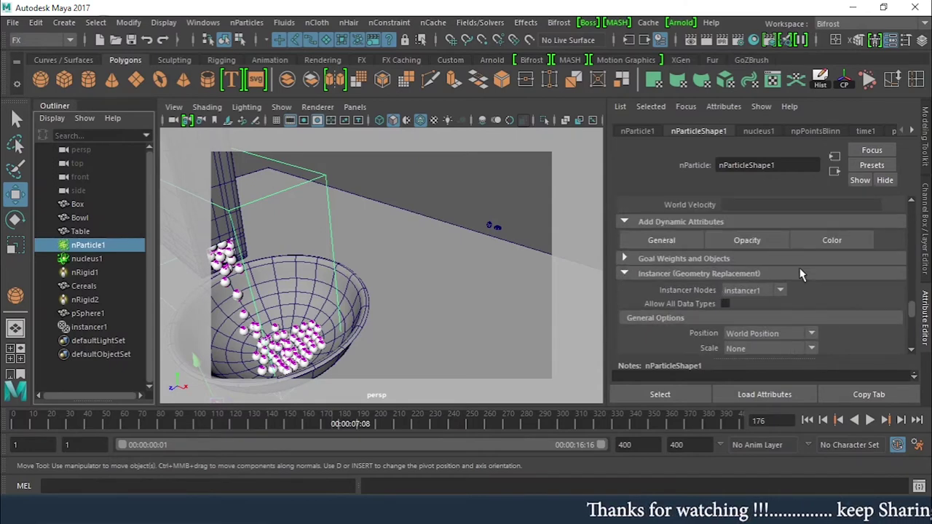
{"action": "scroll", "coordinate": [801, 274], "scroll_direction": "down", "scroll_amount": 2}
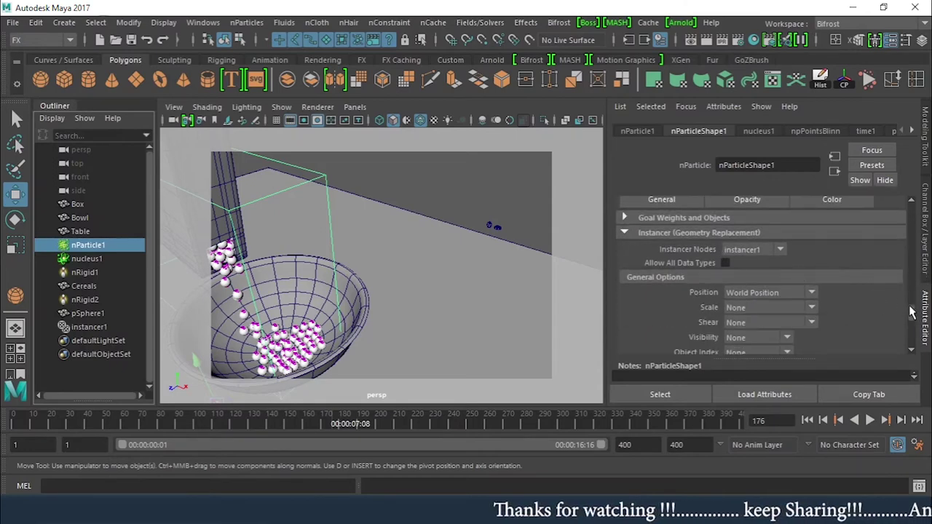
{"action": "scroll", "coordinate": [861, 303], "scroll_direction": "down", "scroll_amount": 2}
{"action": "scroll", "coordinate": [861, 303], "scroll_direction": "down", "scroll_amount": 2}
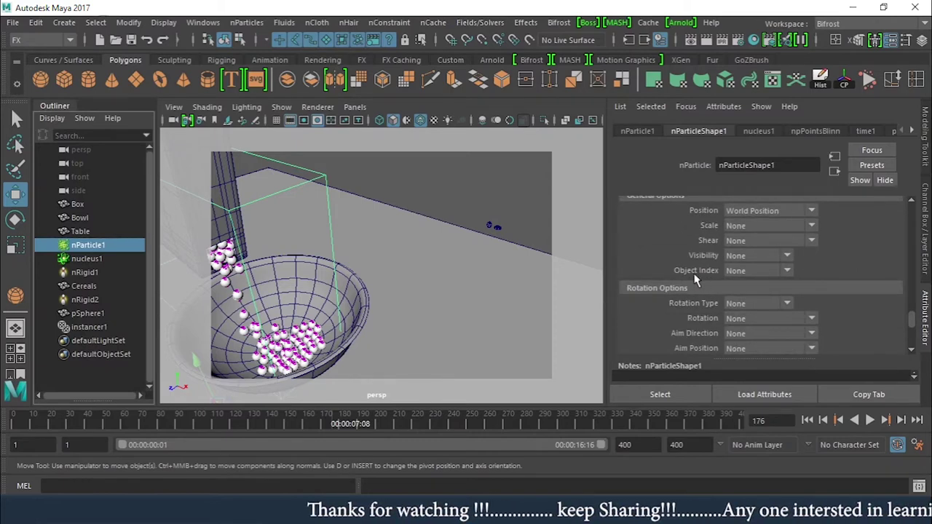
Set the instancer Object Index to cereal, then look into the bowl
{"action": "left_click", "coordinate": [787, 271]}
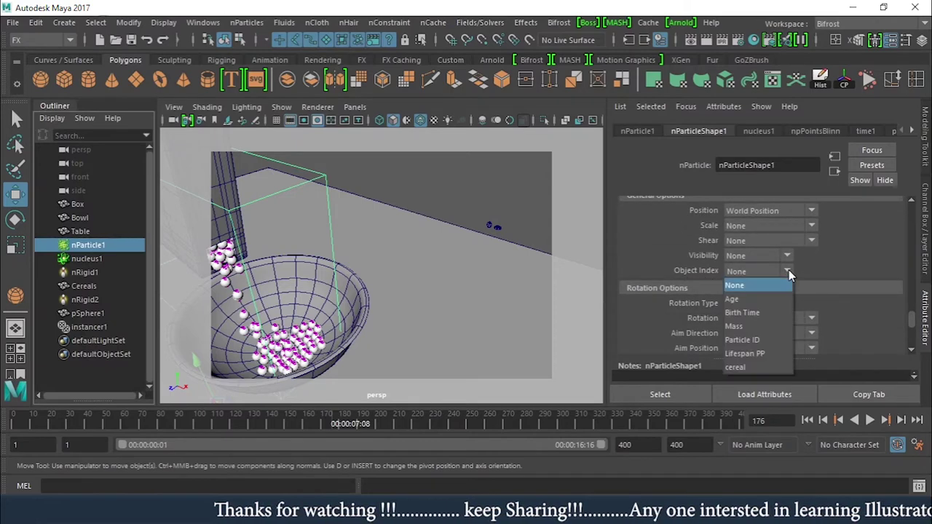
{"action": "left_click", "coordinate": [745, 368]}
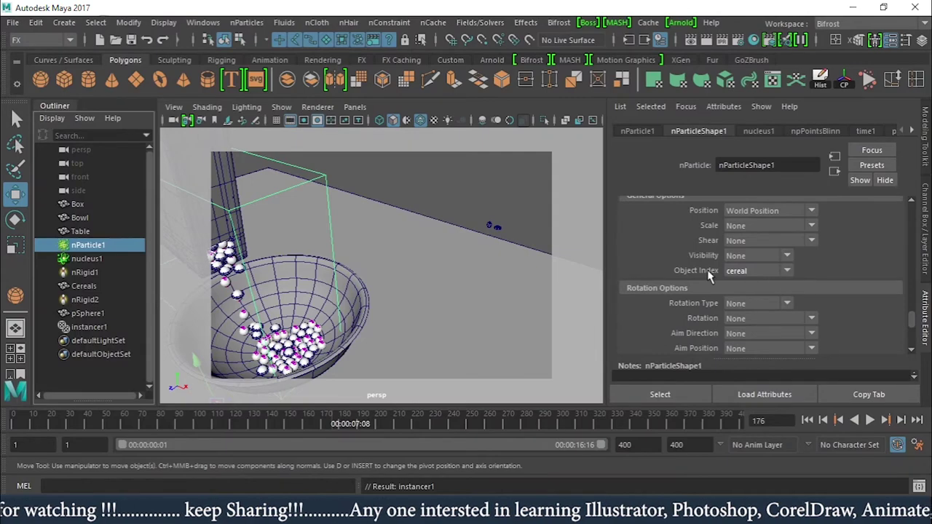
{"action": "right_click_drag", "start_coordinate": [280, 291], "coordinate": [371, 265], "text": "alt"}
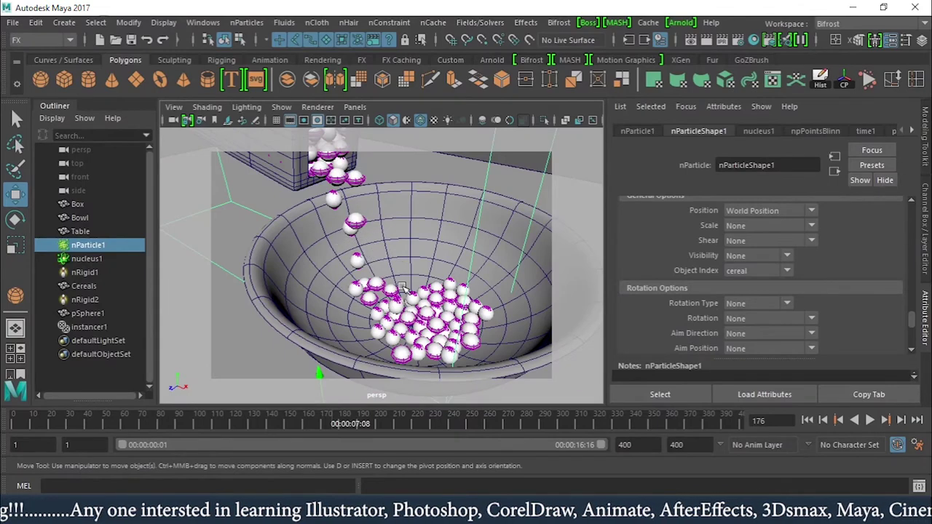
Tumble into the bowl and replay the pour from the start, stopping at frame 160
{"action": "right_click_drag", "start_coordinate": [379, 297], "coordinate": [395, 298], "text": "alt"}
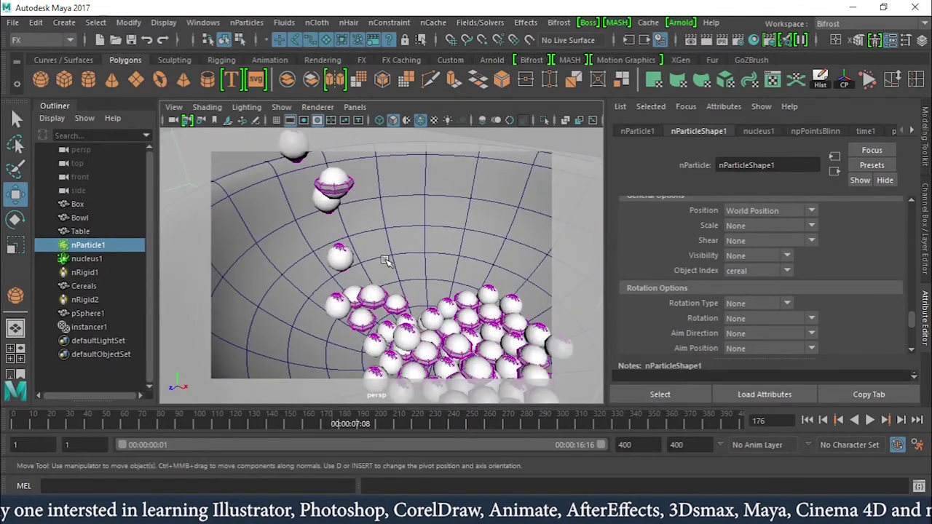
{"action": "left_click_drag", "start_coordinate": [386, 262], "coordinate": [387, 284], "text": "alt"}
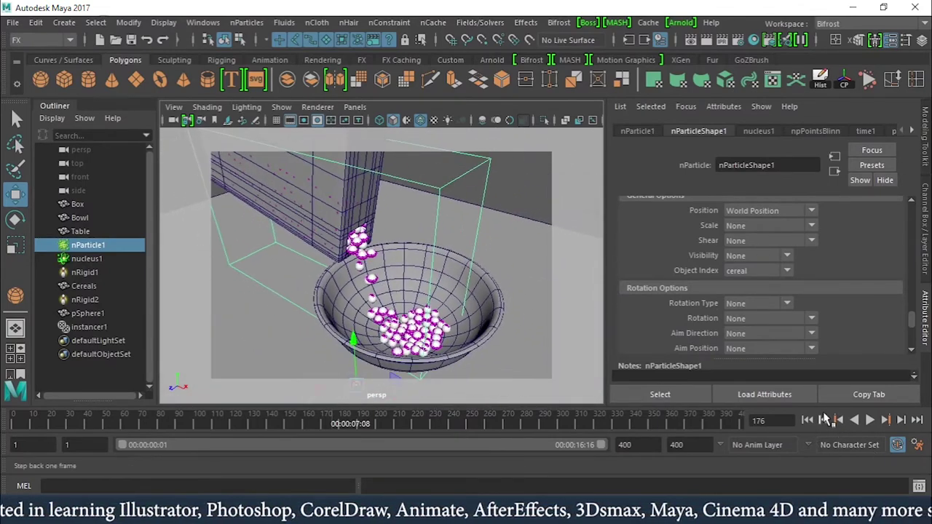
{"action": "left_click", "coordinate": [807, 420]}
{"action": "left_click", "coordinate": [870, 420]}
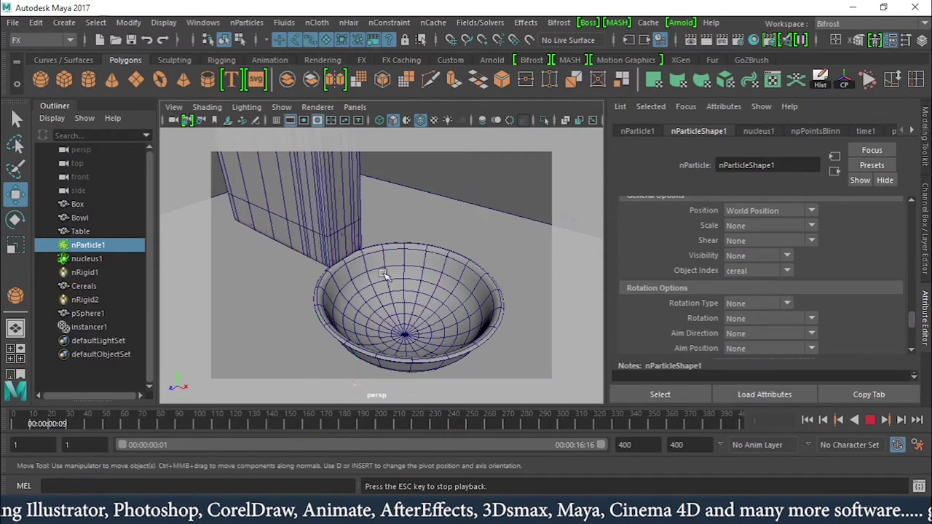
{"action": "scroll", "coordinate": [384, 274], "scroll_direction": "down", "scroll_amount": 5}
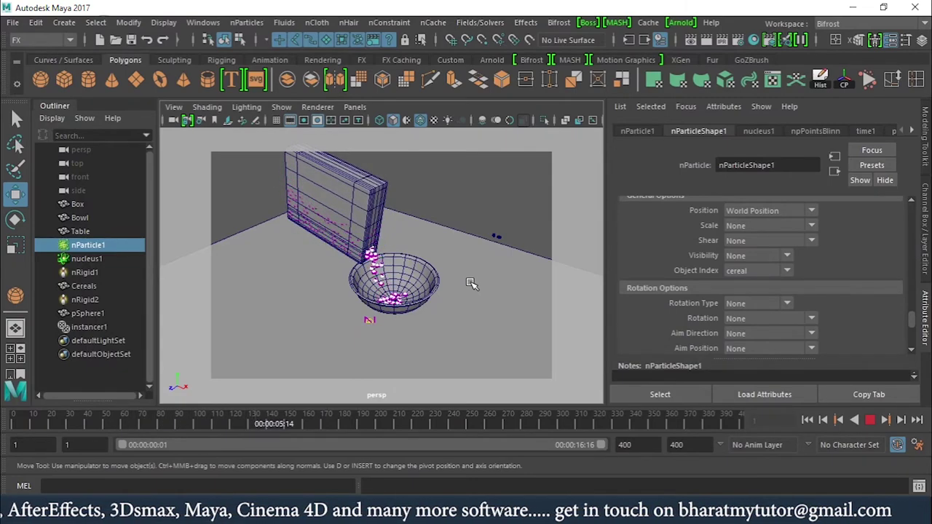
{"action": "key", "text": "Escape"}
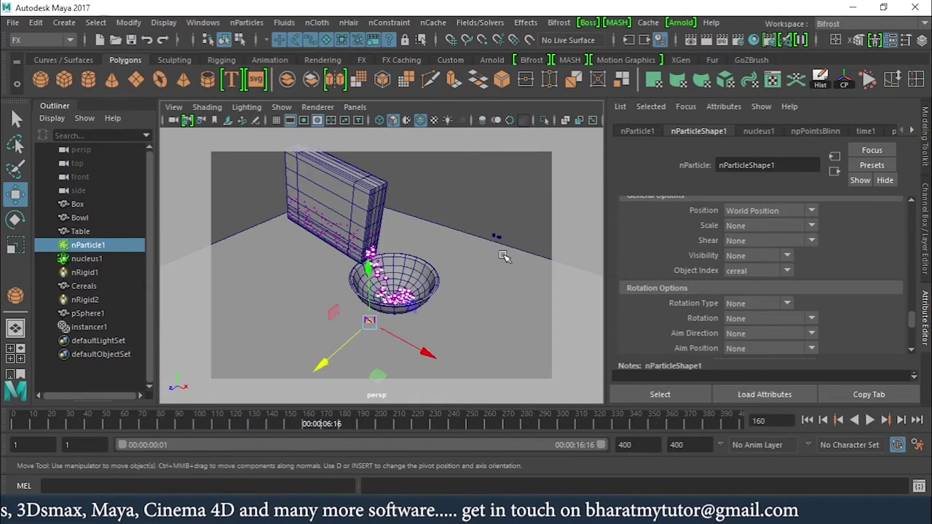
Pan and zoom the view to frame the source sphere and torus
{"action": "scroll", "coordinate": [501, 252], "scroll_direction": "up", "scroll_amount": 5}
{"action": "middle_click_drag", "start_coordinate": [558, 259], "coordinate": [412, 246], "text": "alt"}
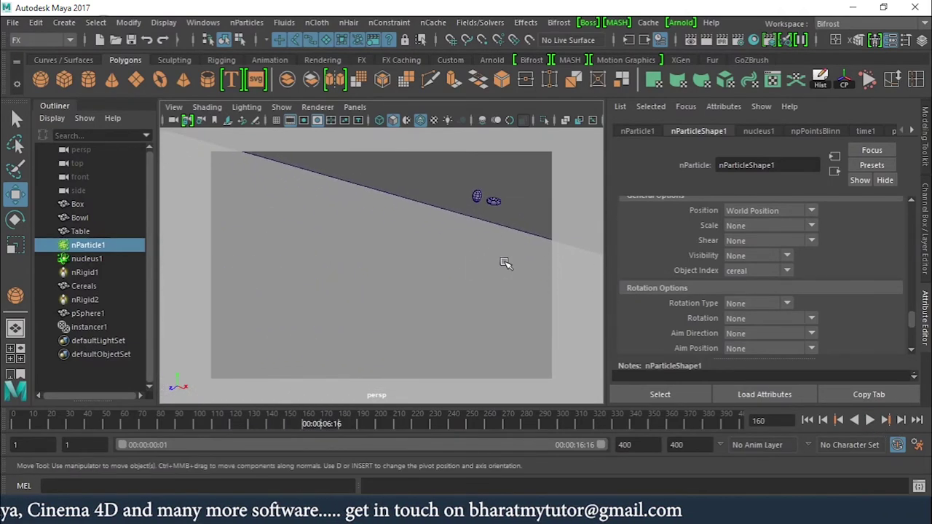
{"action": "right_click_drag", "start_coordinate": [412, 246], "coordinate": [526, 303], "text": "alt"}
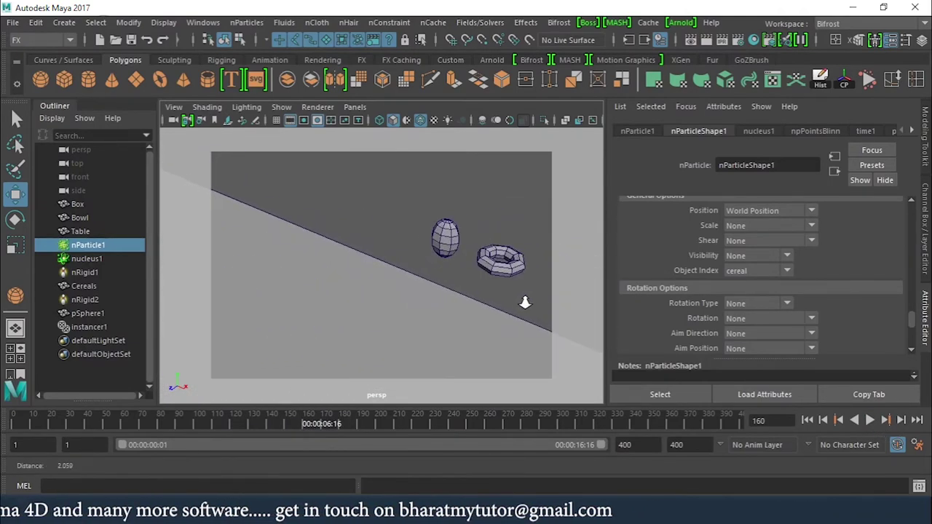
Assign a new Blinn material to the Cereals torus and saturate its colour to orange-brown (S 0.974)
{"action": "left_click", "coordinate": [502, 272]}
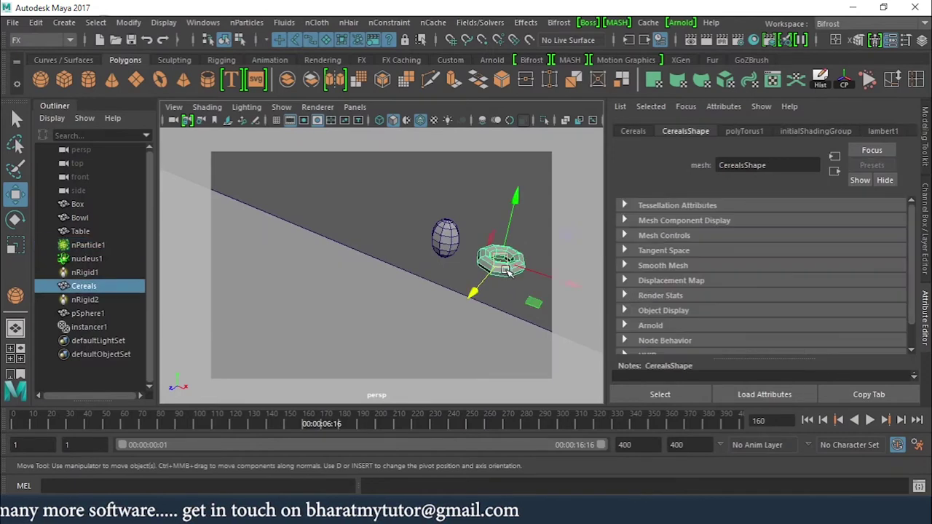
{"action": "right_click", "coordinate": [506, 269]}
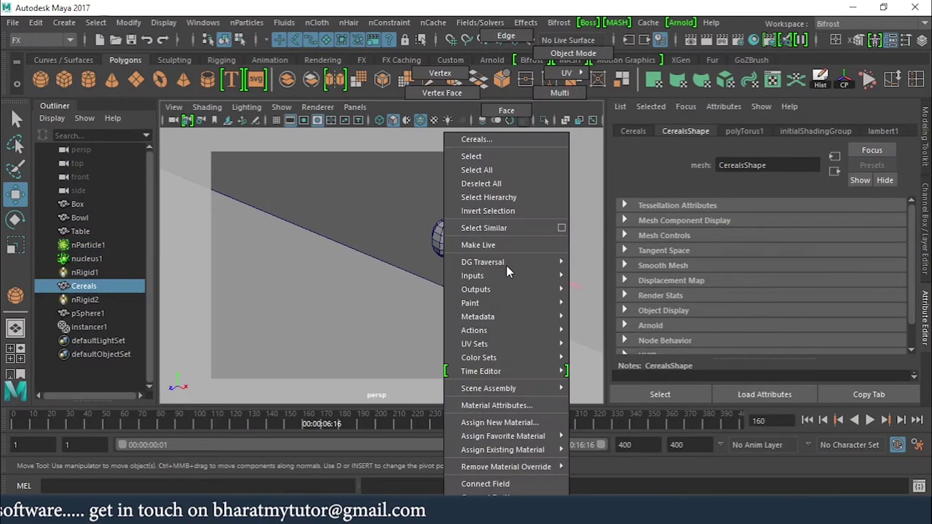
{"action": "left_click", "coordinate": [500, 423]}
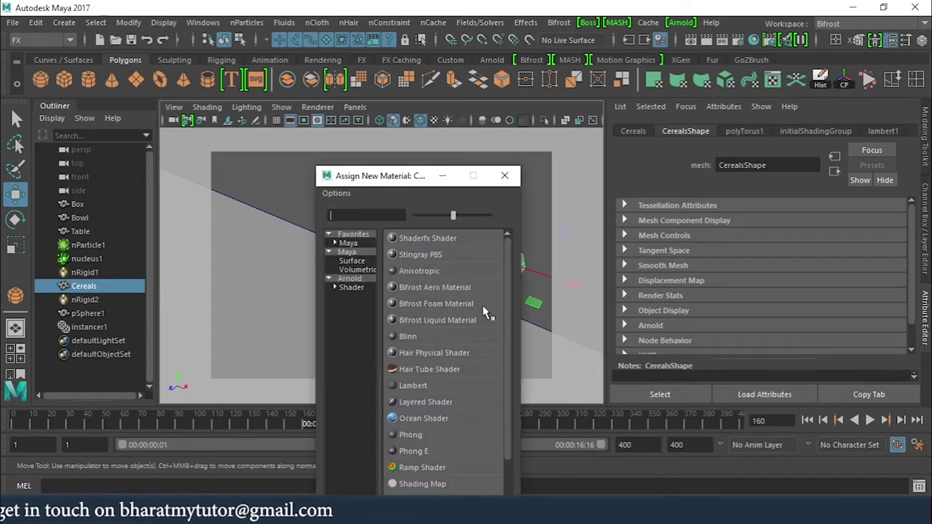
{"action": "left_click", "coordinate": [368, 263]}
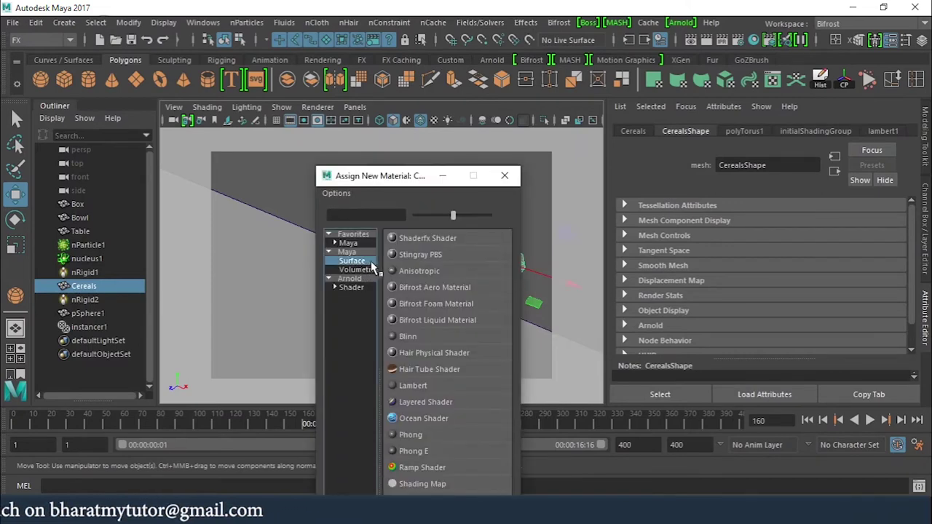
{"action": "left_click", "coordinate": [407, 337]}
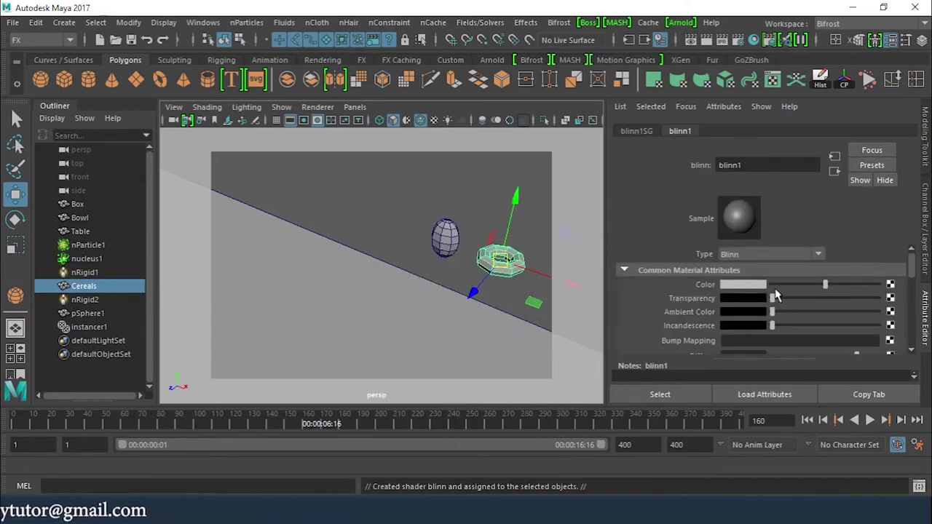
{"action": "left_click", "coordinate": [755, 284]}
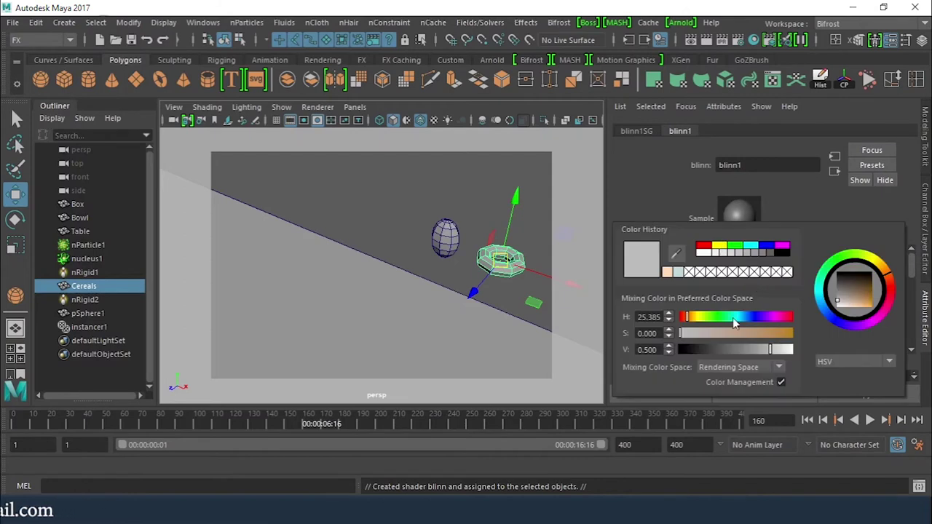
{"action": "left_click_drag", "start_coordinate": [774, 335], "coordinate": [781, 352]}
Assign a new Blinn material, blinn2, to the oval pSphere1
{"action": "left_click", "coordinate": [453, 182]}
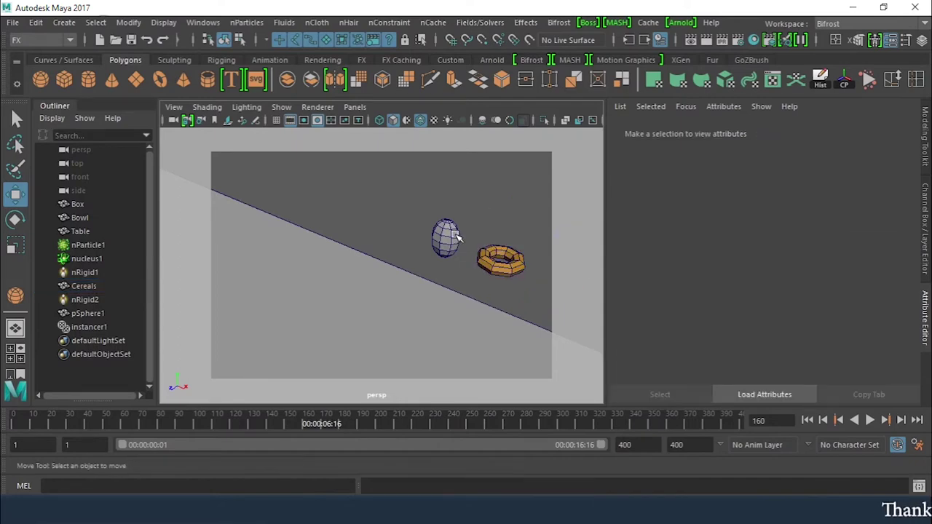
{"action": "left_click", "coordinate": [447, 236]}
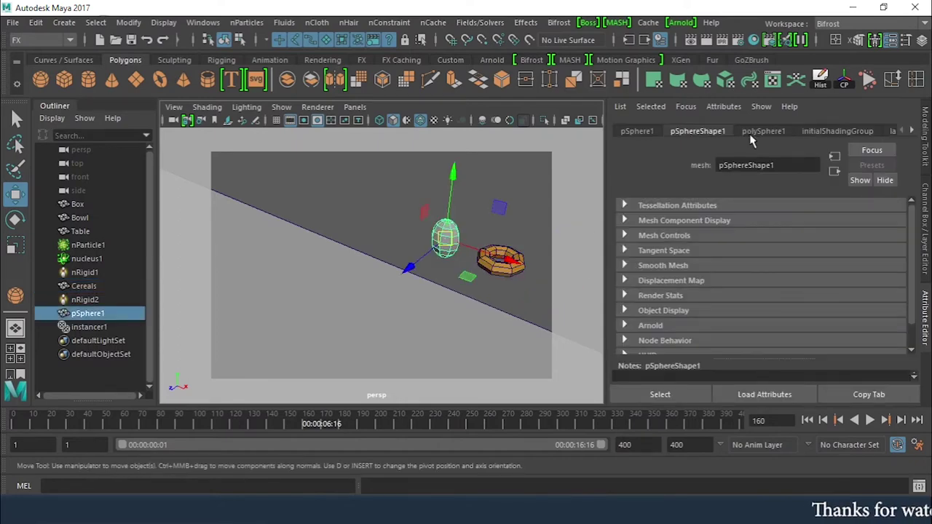
{"action": "right_click", "coordinate": [451, 243]}
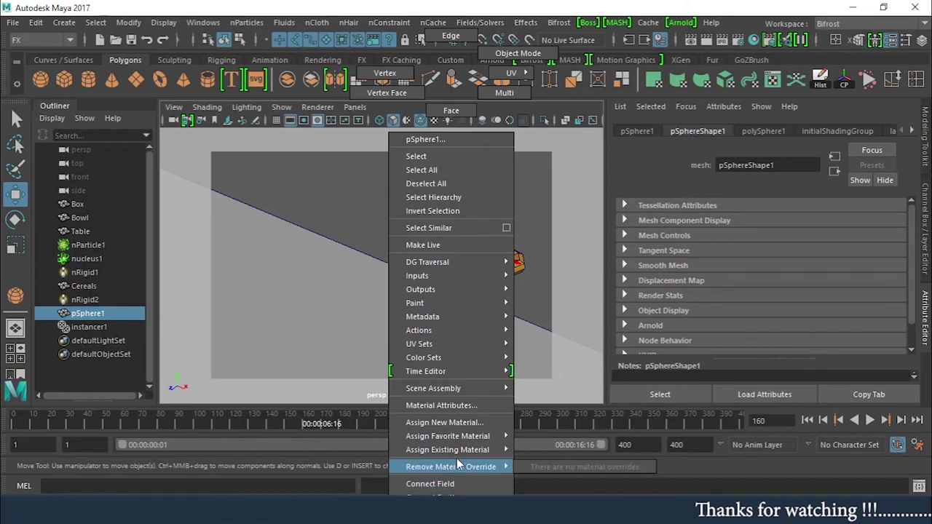
{"action": "left_click", "coordinate": [456, 424]}
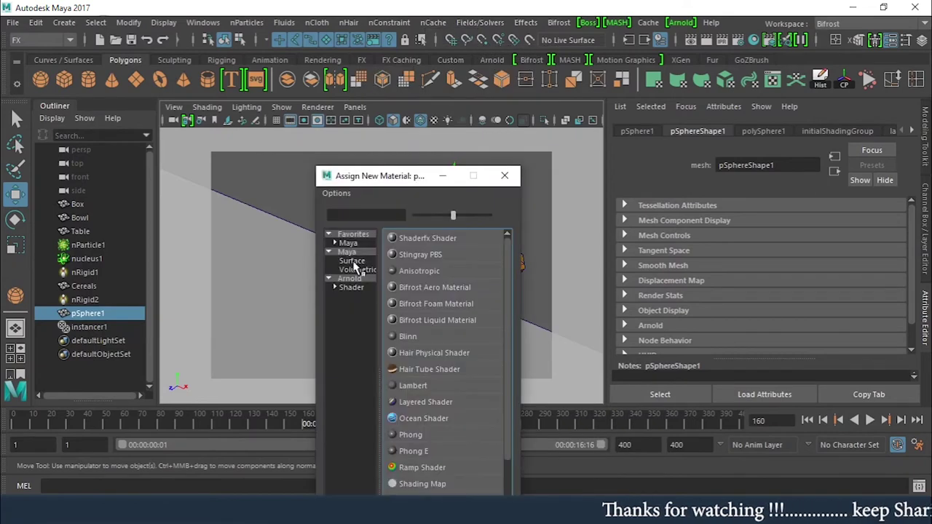
{"action": "left_click", "coordinate": [355, 262]}
{"action": "left_click", "coordinate": [408, 337]}
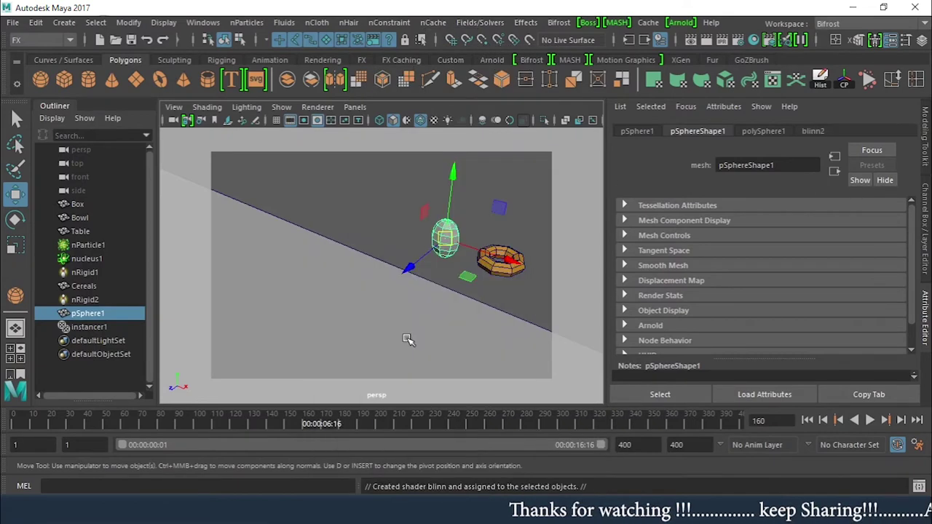
Colour blinn2 light tan (H 25.372, S 0.647, V 0.411) and swing the view back to the box and bowl
{"action": "left_click", "coordinate": [742, 285]}
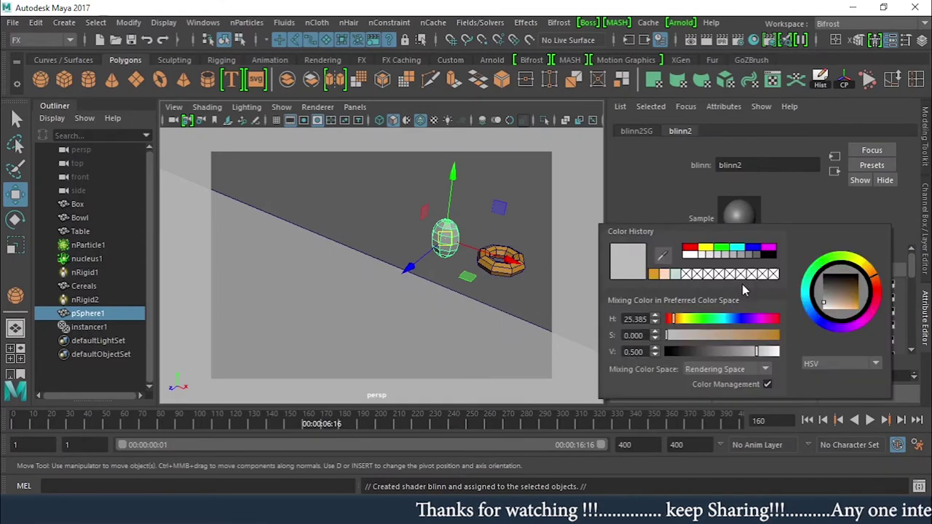
{"action": "mouse_move", "coordinate": [829, 295]}
{"action": "left_mouse_down"}
{"action": "mouse_move", "coordinate": [844, 291]}
{"action": "mouse_move", "coordinate": [842, 306]}
{"action": "left_mouse_up"}
{"action": "left_click", "coordinate": [764, 352]}
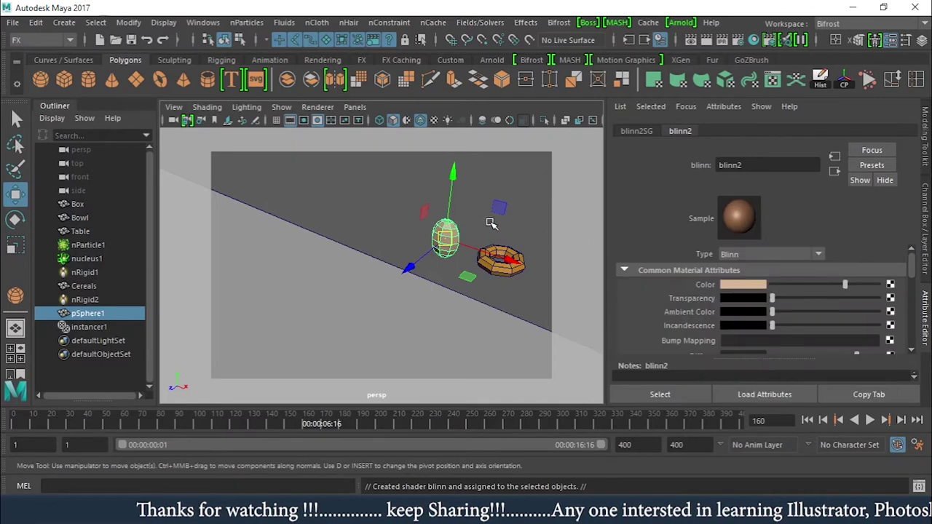
{"action": "left_click", "coordinate": [357, 200]}
{"action": "left_click_drag", "start_coordinate": [484, 296], "coordinate": [414, 245], "text": "alt"}
{"action": "scroll", "coordinate": [442, 249], "scroll_direction": "down", "scroll_amount": 6}
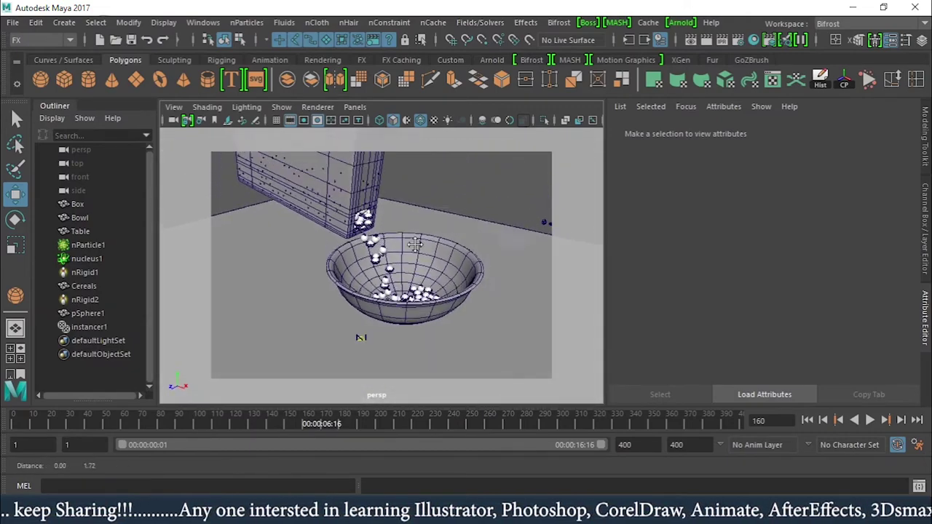
Change nParticleShape1's Particle Render Type from Spheres to Points, then deselect
{"action": "left_click", "coordinate": [414, 245]}
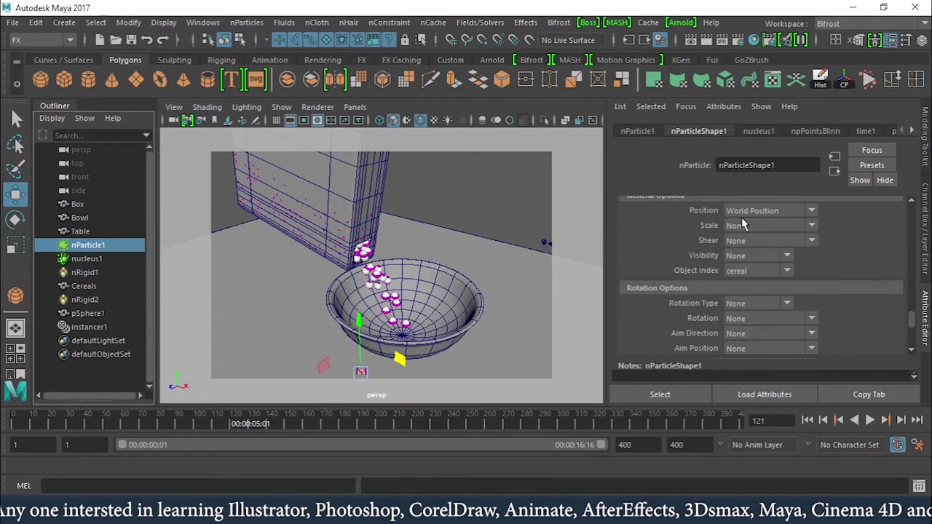
{"action": "scroll", "coordinate": [666, 259], "scroll_direction": "up", "scroll_amount": 15}
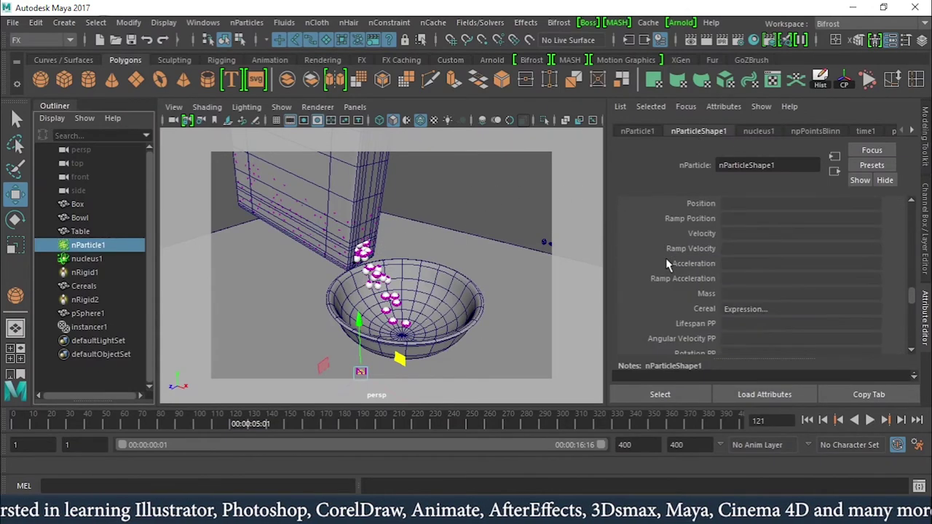
{"action": "scroll", "coordinate": [666, 255], "scroll_direction": "up", "scroll_amount": 5}
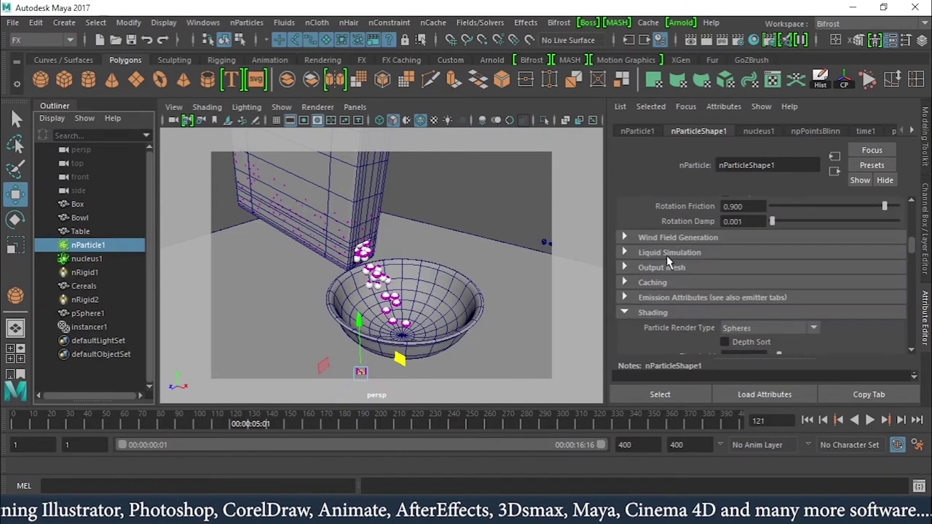
{"action": "scroll", "coordinate": [666, 255], "scroll_direction": "down", "scroll_amount": 2}
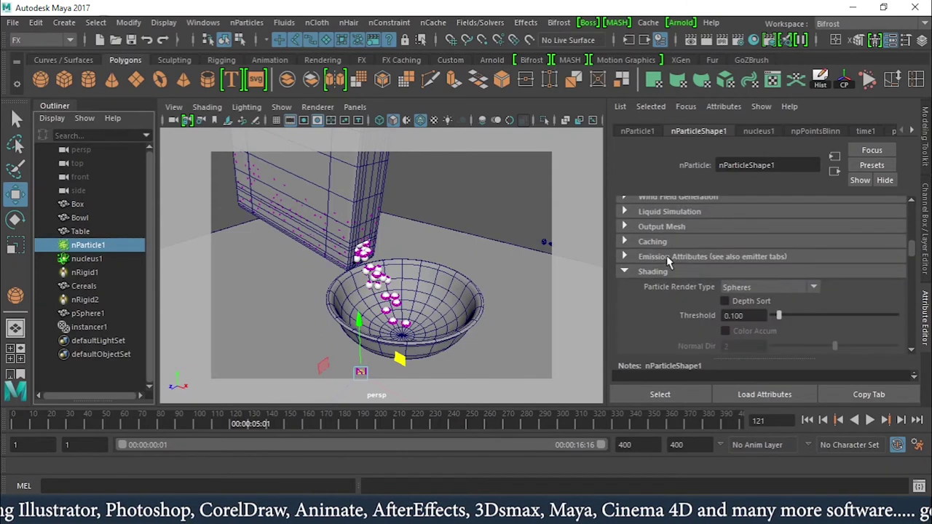
{"action": "left_click", "coordinate": [772, 290]}
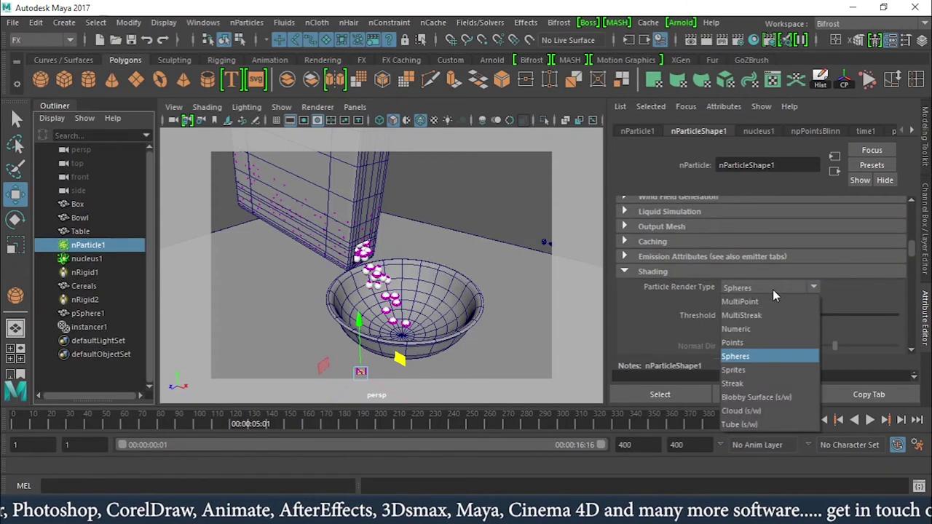
{"action": "left_click", "coordinate": [748, 343]}
{"action": "left_click", "coordinate": [482, 203]}
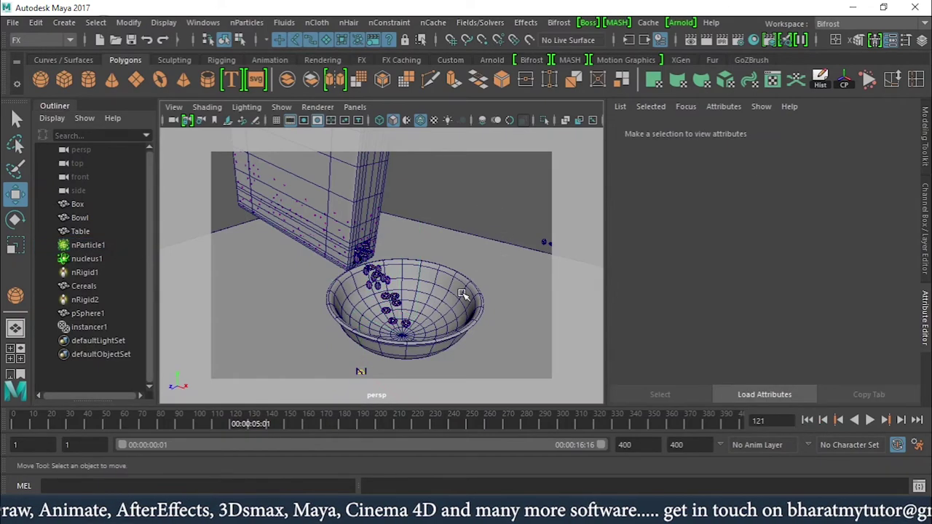
Turn off Wireframe on Shaded, replay the pour to frame 264, and reselect nParticle1
{"action": "left_click", "coordinate": [807, 420]}
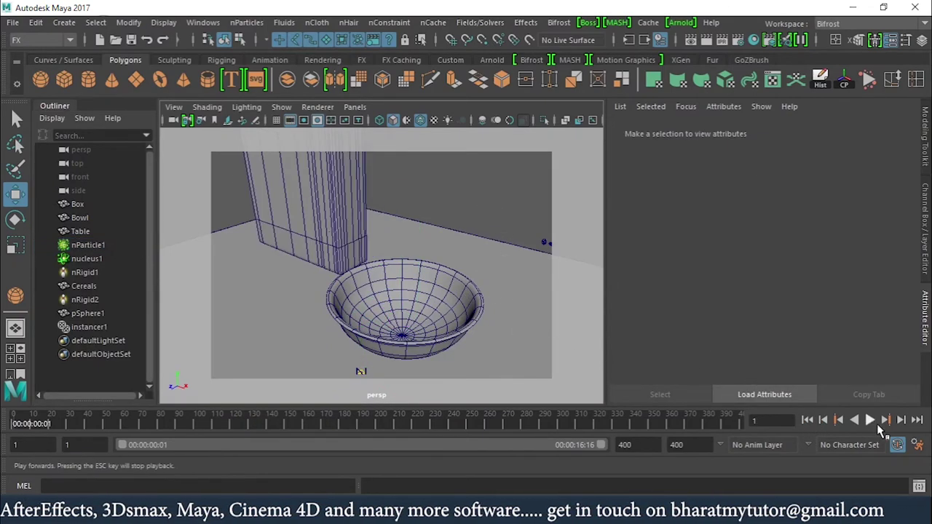
{"action": "left_click", "coordinate": [419, 120]}
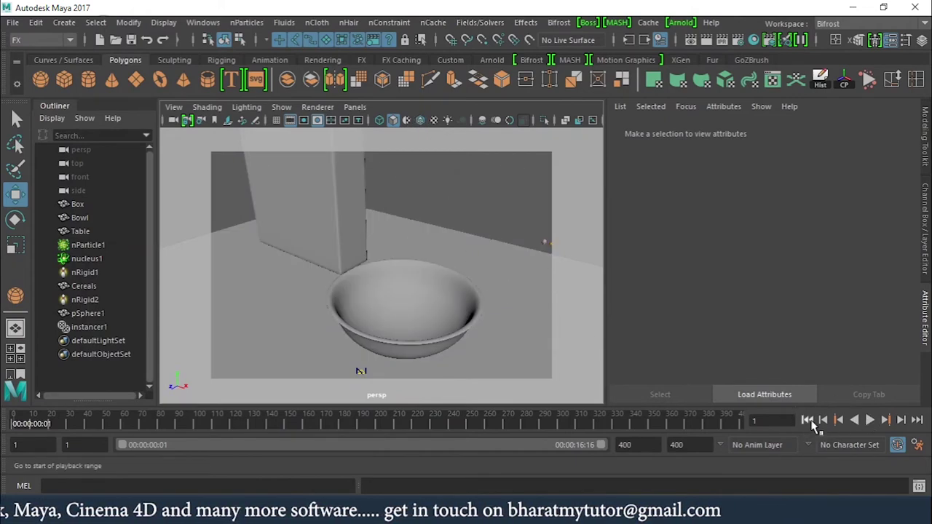
{"action": "left_click", "coordinate": [869, 420]}
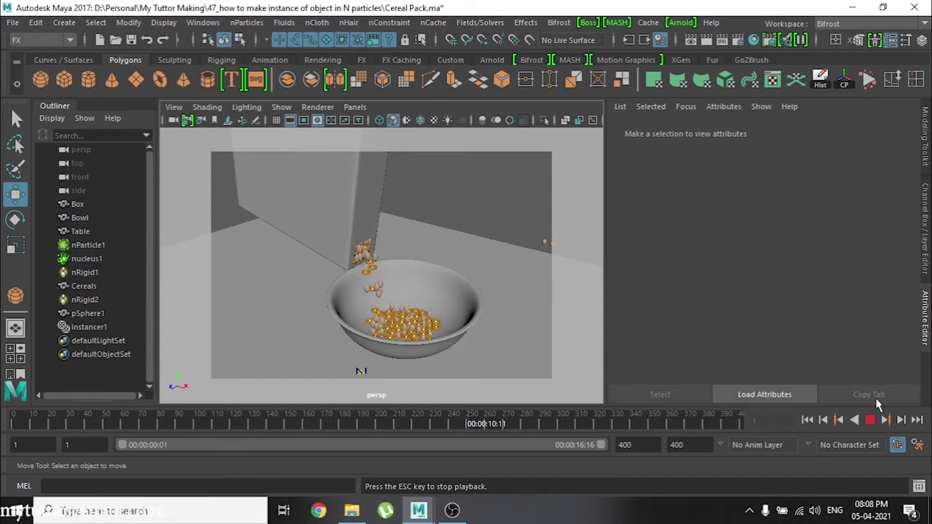
{"action": "key", "text": "Escape"}
{"action": "scroll", "coordinate": [397, 295], "scroll_direction": "up", "scroll_amount": 5}
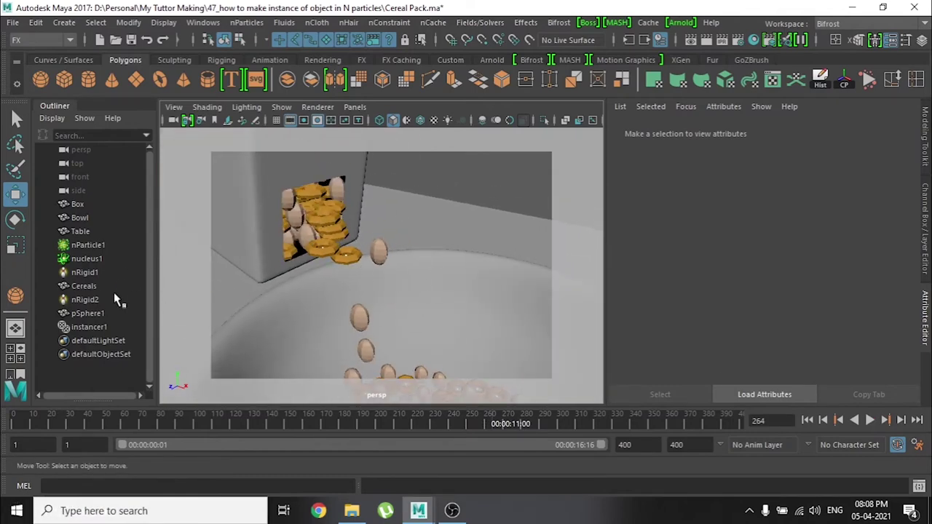
{"action": "left_click", "coordinate": [88, 246]}
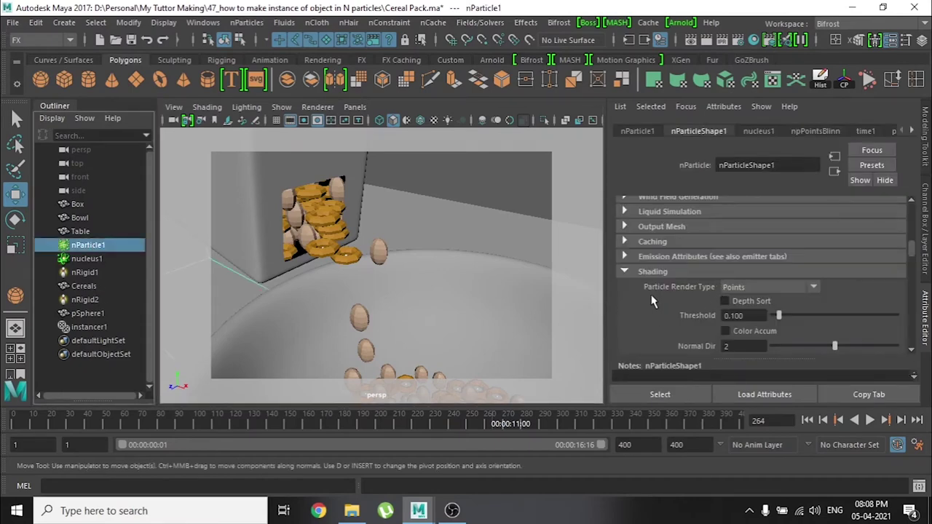
Set the instancer Rotation to rotationPP and replay the pour from the start
{"action": "scroll", "coordinate": [648, 292], "scroll_direction": "up", "scroll_amount": 1}
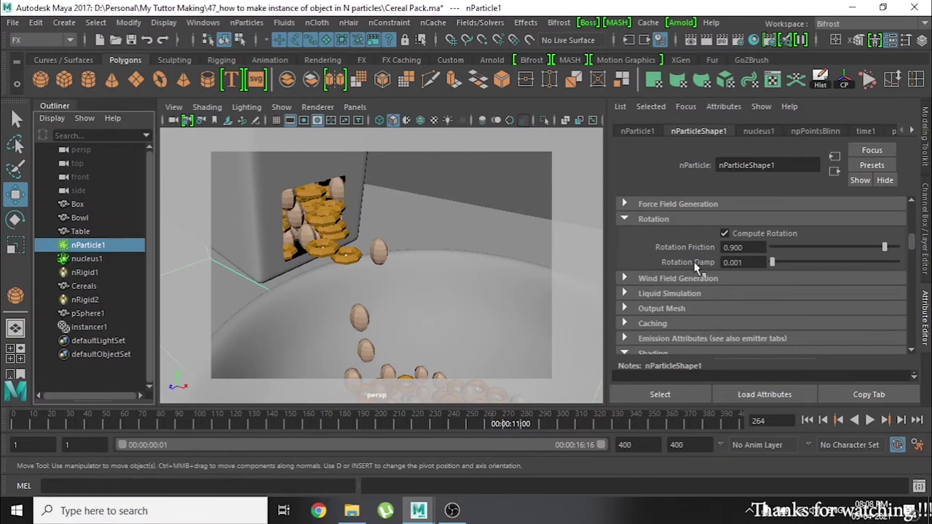
{"action": "scroll", "coordinate": [659, 288], "scroll_direction": "down", "scroll_amount": 10}
{"action": "scroll", "coordinate": [679, 289], "scroll_direction": "up", "scroll_amount": 10}
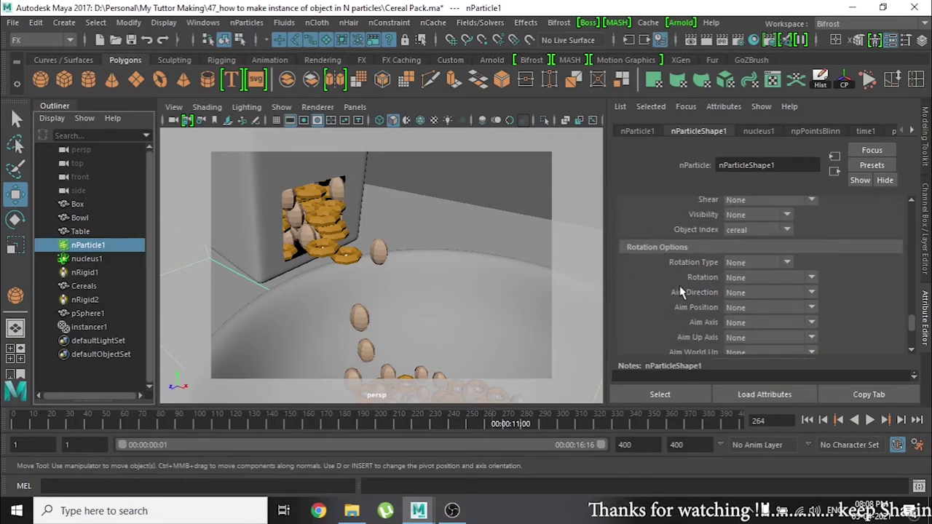
{"action": "left_click", "coordinate": [781, 278]}
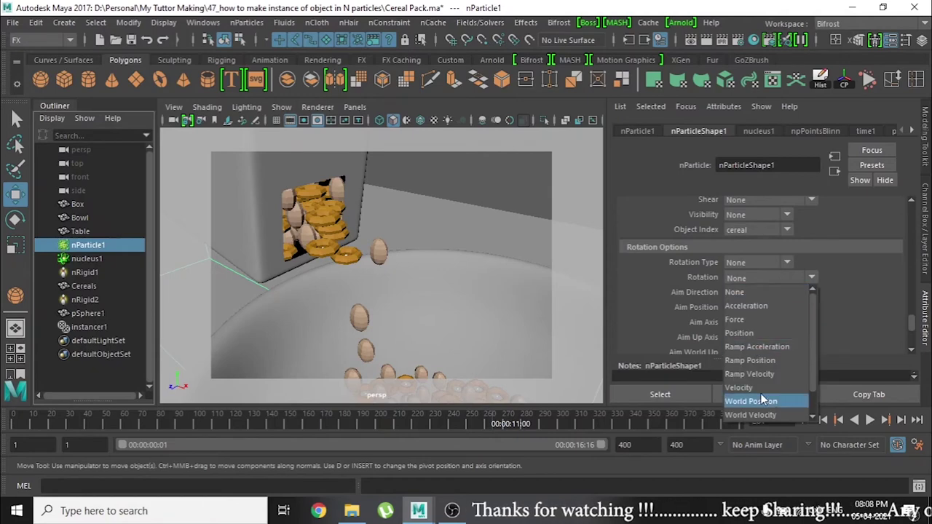
{"action": "scroll", "coordinate": [766, 393], "scroll_direction": "down", "scroll_amount": 2}
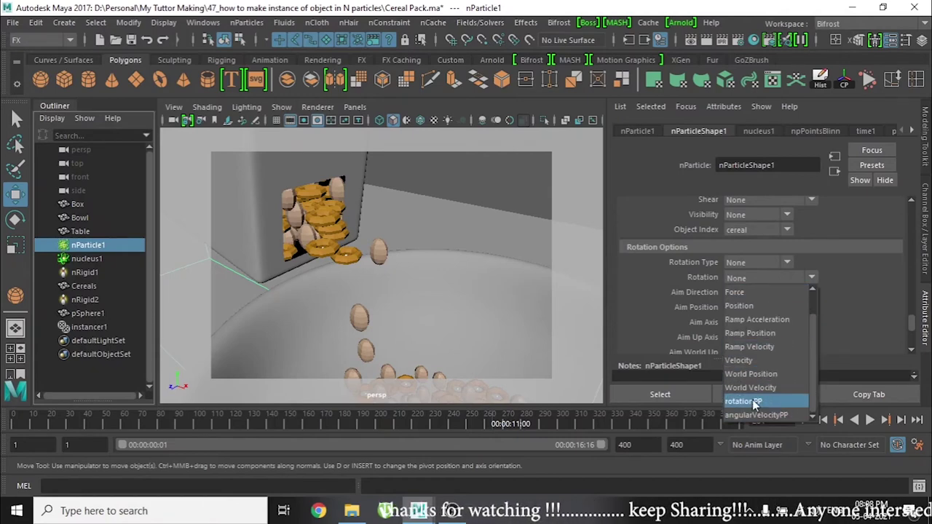
{"action": "left_click", "coordinate": [747, 401]}
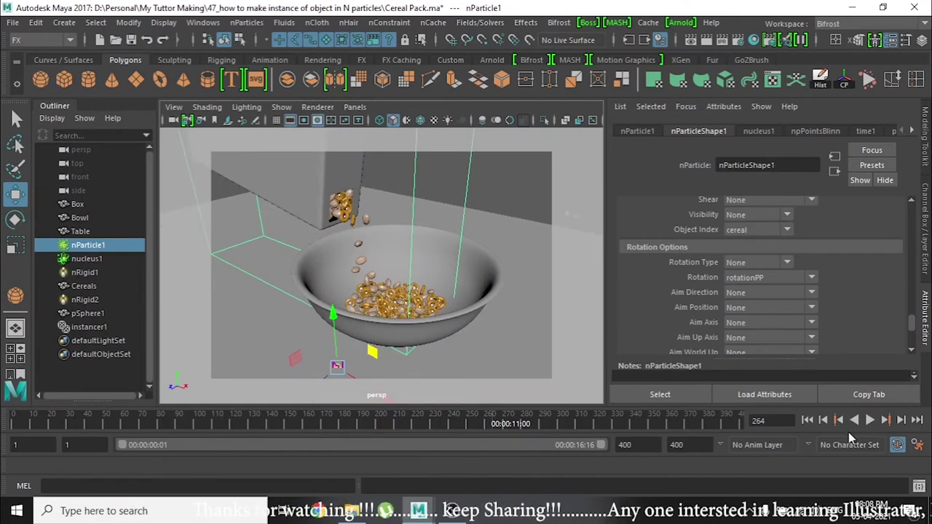
{"action": "left_click", "coordinate": [807, 420]}
{"action": "left_click", "coordinate": [870, 421]}
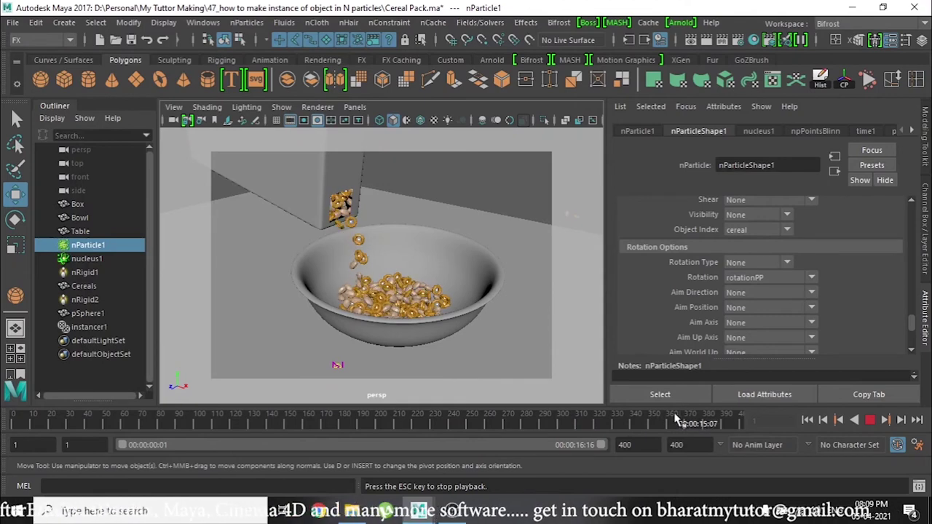
Stop playback at frame 388, zoom in on the bowl, and render the current frame
{"action": "left_click", "coordinate": [871, 423]}
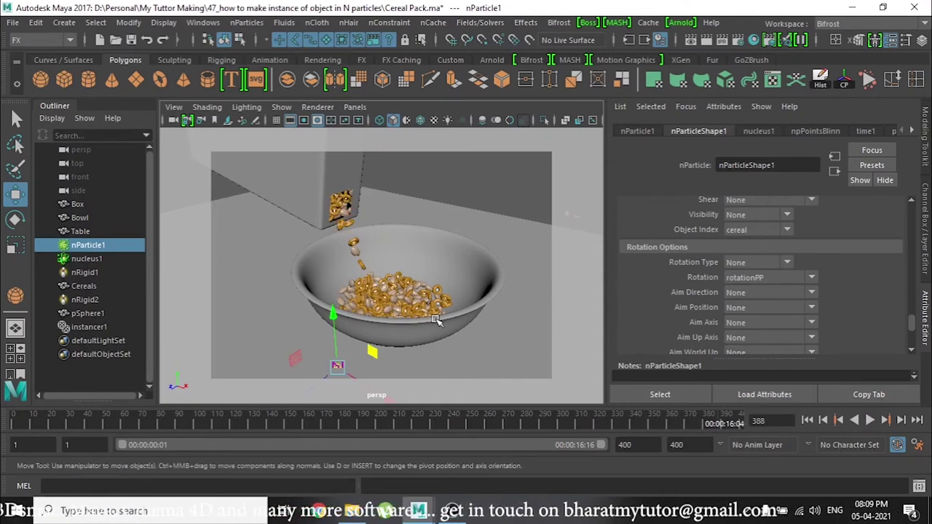
{"action": "scroll", "coordinate": [408, 300], "scroll_direction": "up", "scroll_amount": 3}
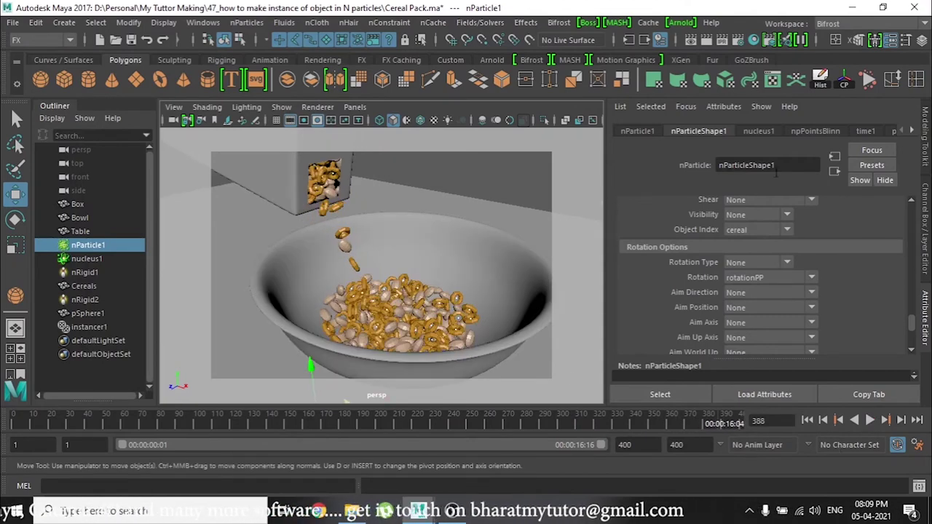
{"action": "left_click", "coordinate": [705, 40]}
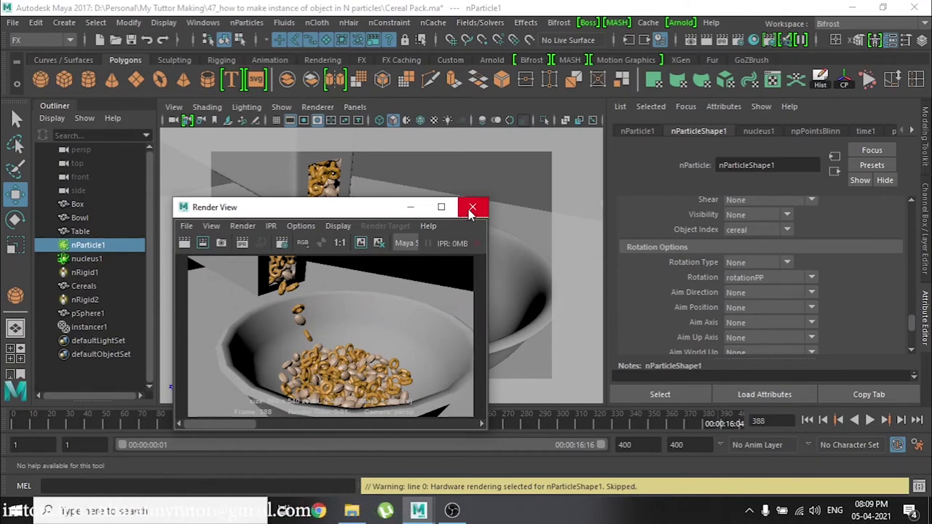
Close the Render View and turn off smooth preview (key 1) on the bowl and box
{"action": "left_click", "coordinate": [472, 209]}
{"action": "left_click", "coordinate": [476, 216]}
{"action": "left_click", "coordinate": [450, 242]}
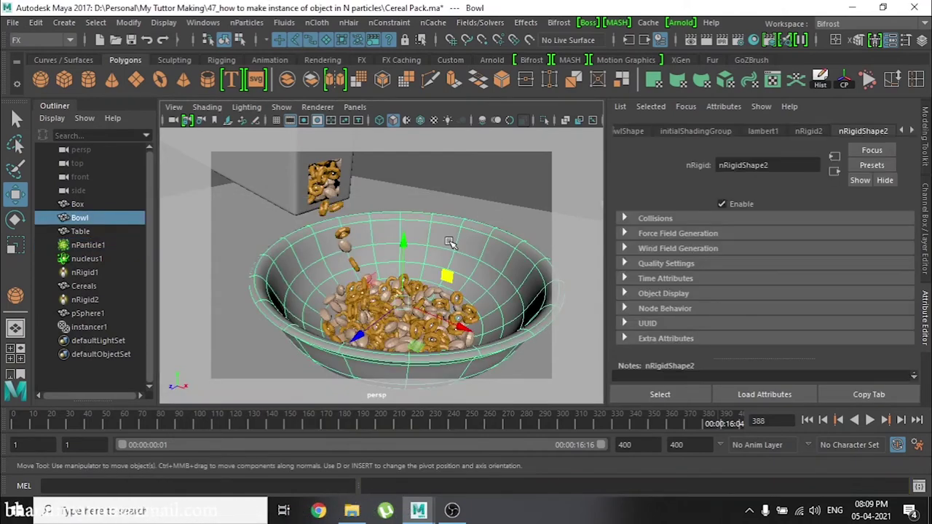
{"action": "key", "text": "1"}
{"action": "left_click", "coordinate": [437, 182]}
{"action": "left_click", "coordinate": [428, 191]}
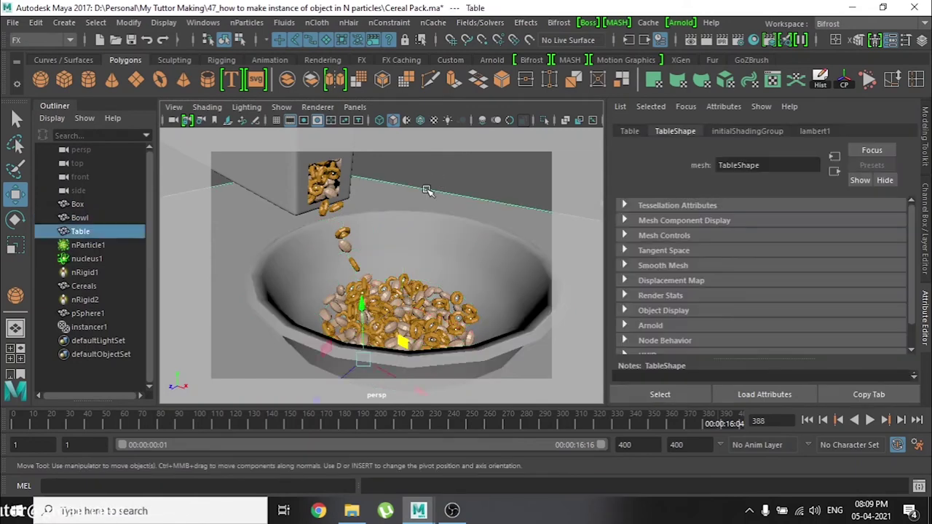
{"action": "left_click", "coordinate": [280, 187]}
{"action": "key", "text": "1"}
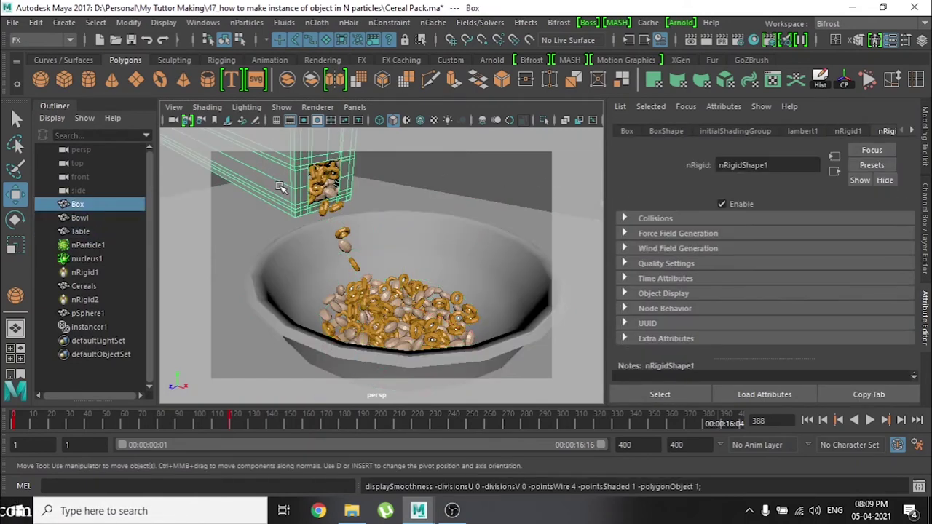
{"action": "left_click", "coordinate": [438, 180]}
{"action": "left_click", "coordinate": [278, 182]}
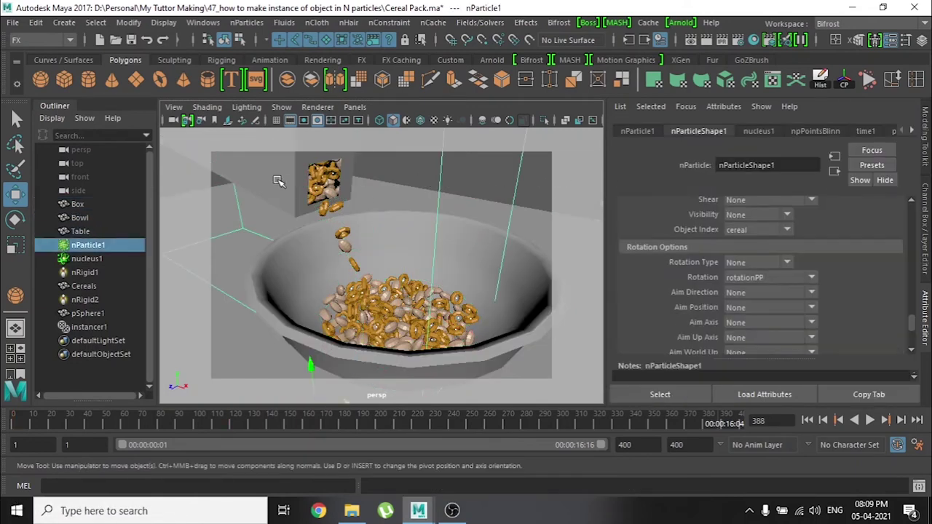
{"action": "left_click", "coordinate": [510, 274]}
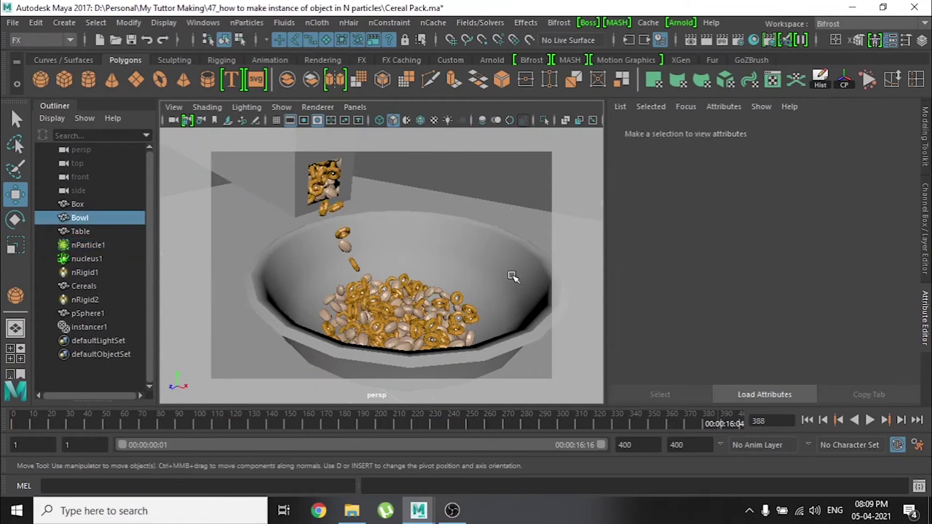
Switch to the Modeling menu set and apply Mesh > Smooth to the bowl
{"action": "left_click", "coordinate": [40, 39]}
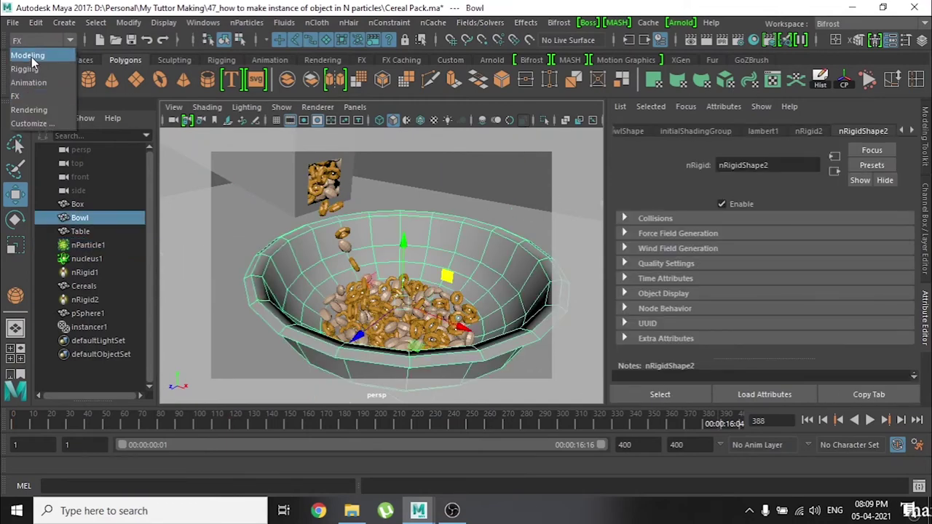
{"action": "left_click", "coordinate": [32, 57]}
{"action": "left_click", "coordinate": [231, 23]}
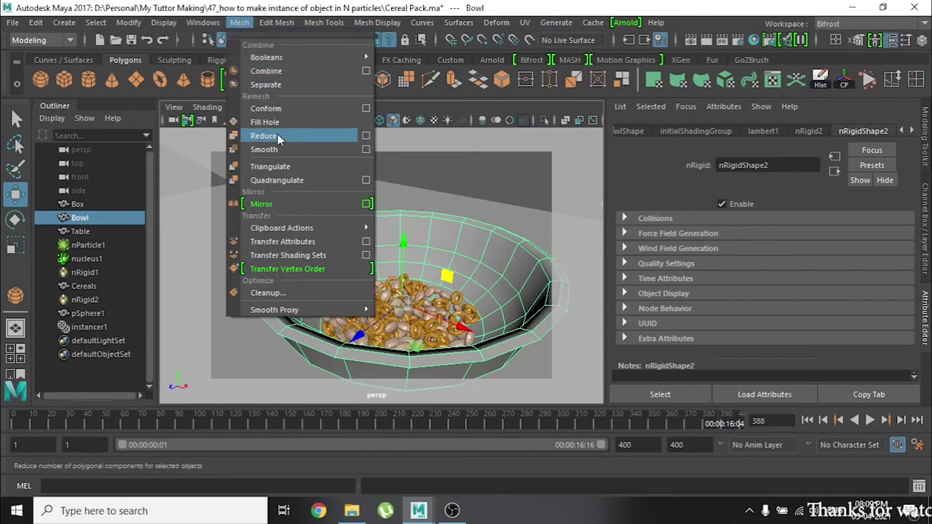
{"action": "mouse_move", "coordinate": [215, 27]}
{"action": "mouse_move", "coordinate": [277, 32]}
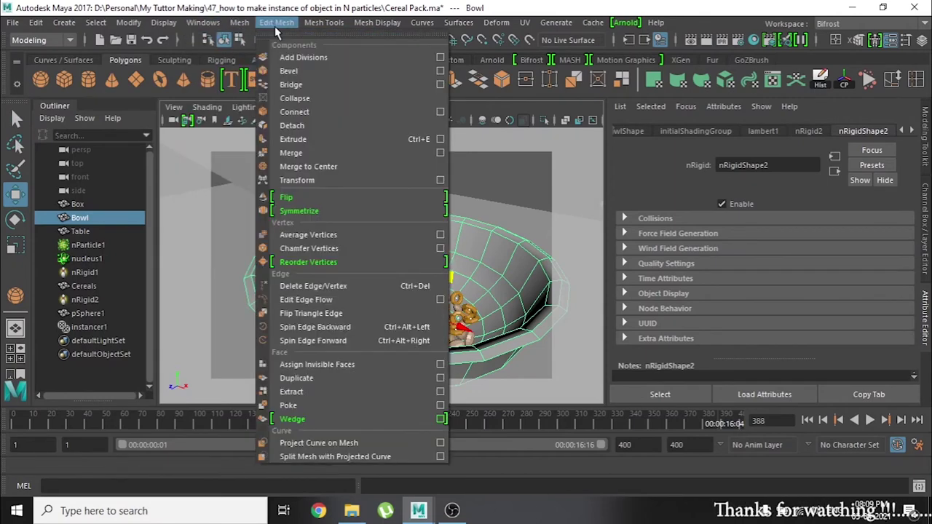
{"action": "mouse_move", "coordinate": [245, 32]}
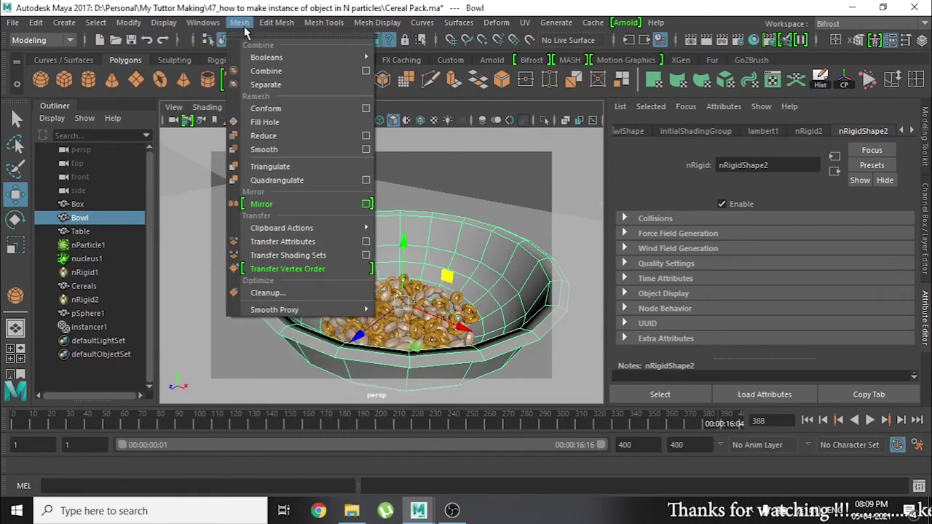
{"action": "left_click", "coordinate": [263, 150]}
{"action": "left_click", "coordinate": [447, 175]}
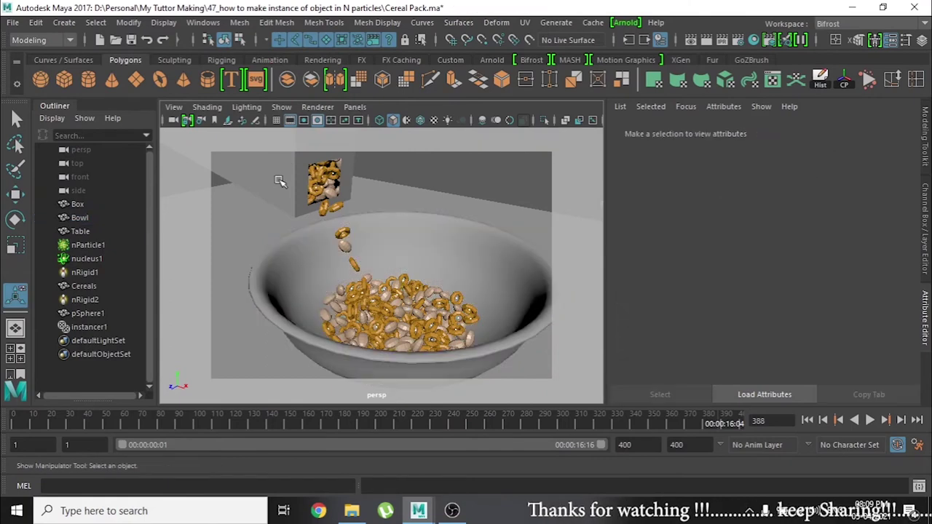
Apply Mesh > Smooth to the cereal box, then deselect and zoom out
{"action": "left_click", "coordinate": [268, 176]}
{"action": "left_click", "coordinate": [239, 23]}
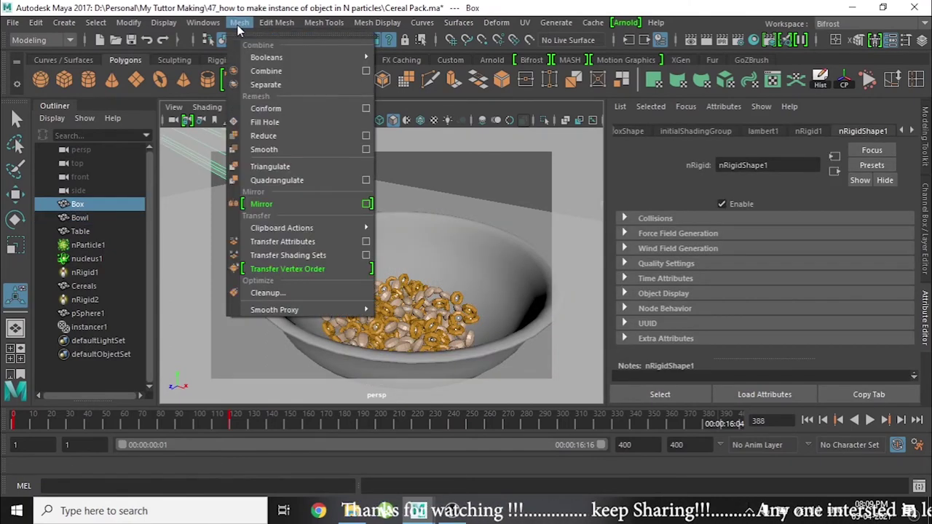
{"action": "mouse_move", "coordinate": [198, 29]}
{"action": "mouse_move", "coordinate": [239, 23]}
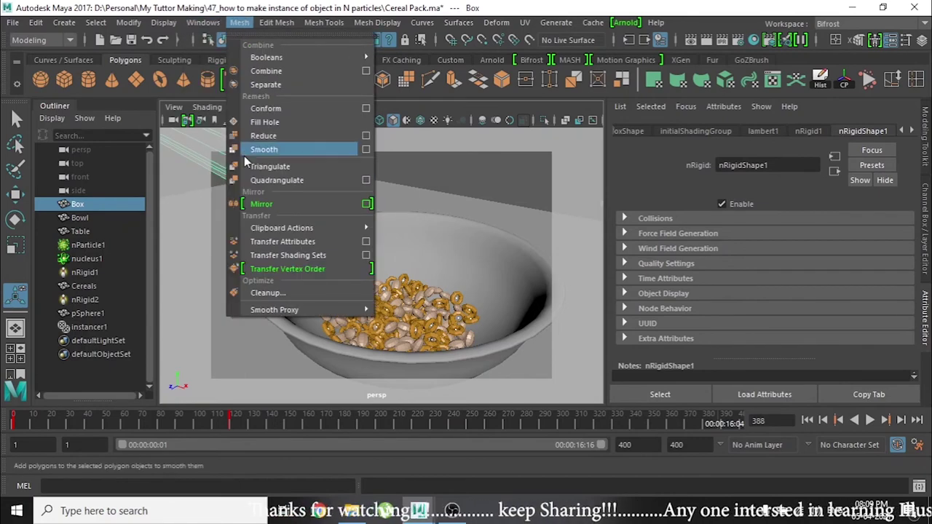
{"action": "left_click", "coordinate": [265, 150]}
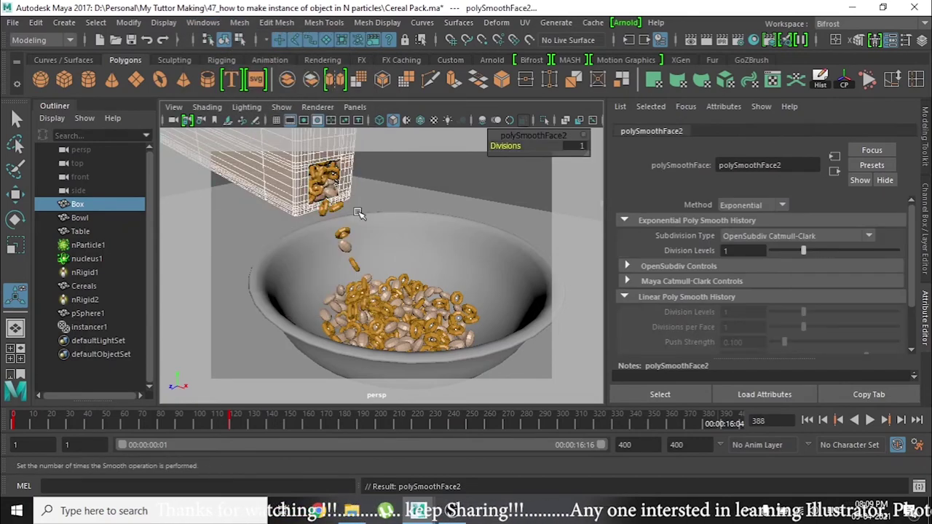
{"action": "left_click", "coordinate": [435, 180]}
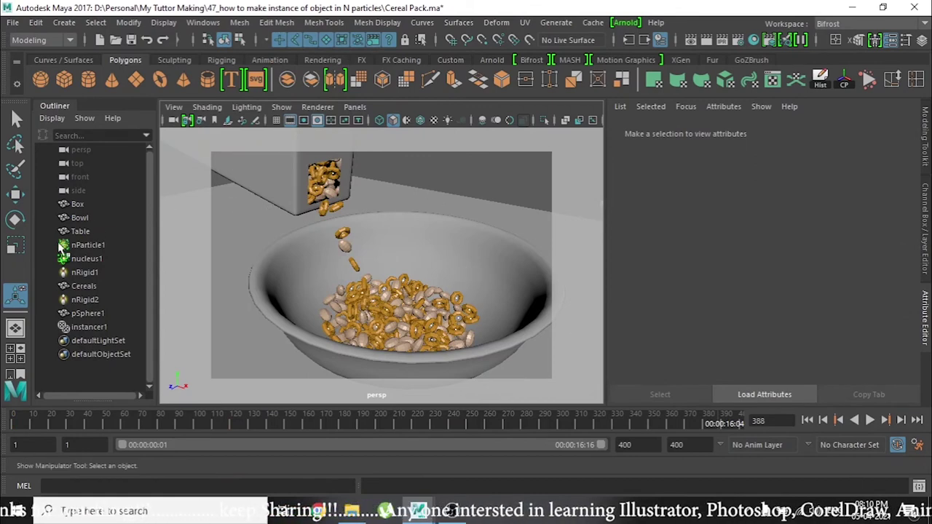
{"action": "scroll", "coordinate": [338, 327], "scroll_direction": "down", "scroll_amount": 5}
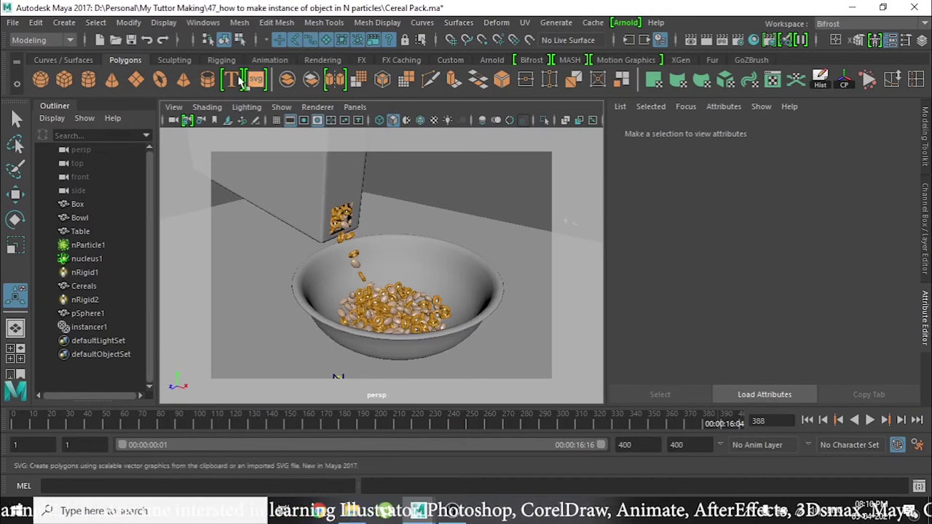
Create an area light and move it up above the bowl, shifting it along Z
{"action": "left_click", "coordinate": [71, 24]}
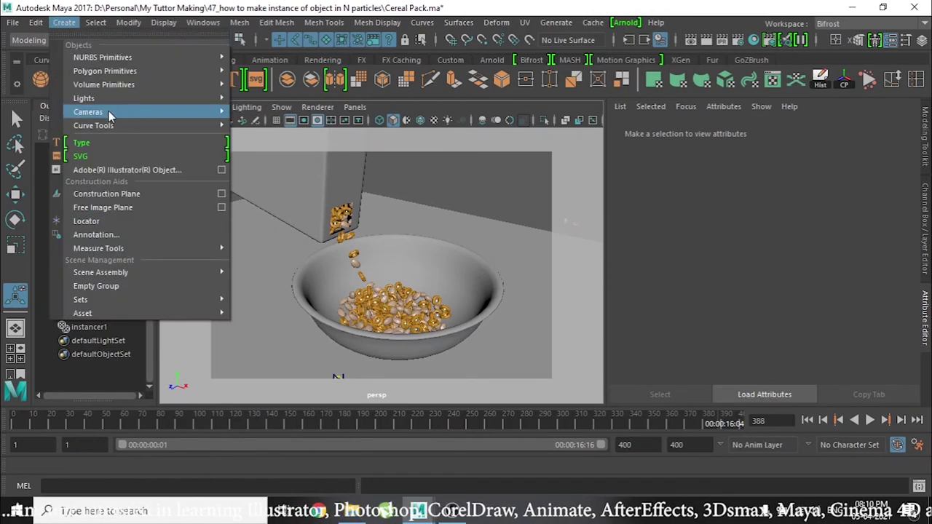
{"action": "mouse_move", "coordinate": [111, 111]}
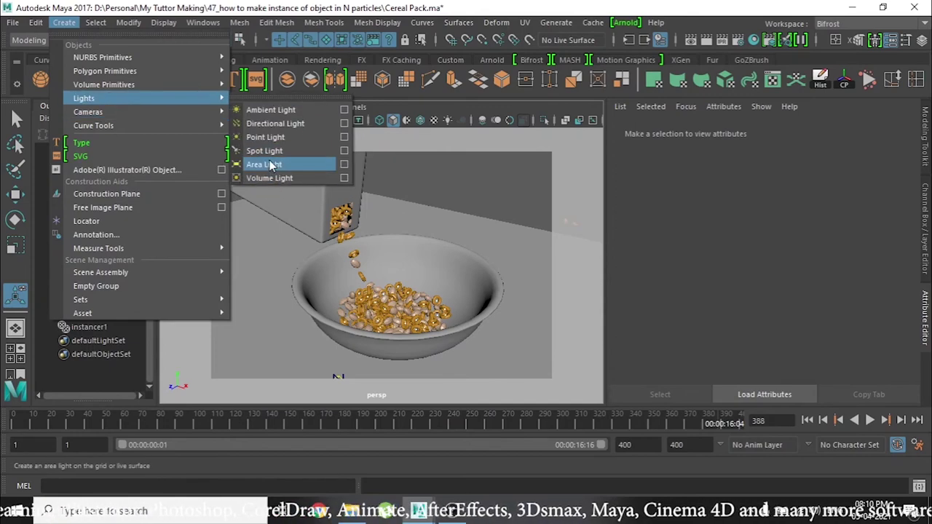
{"action": "left_click", "coordinate": [270, 162]}
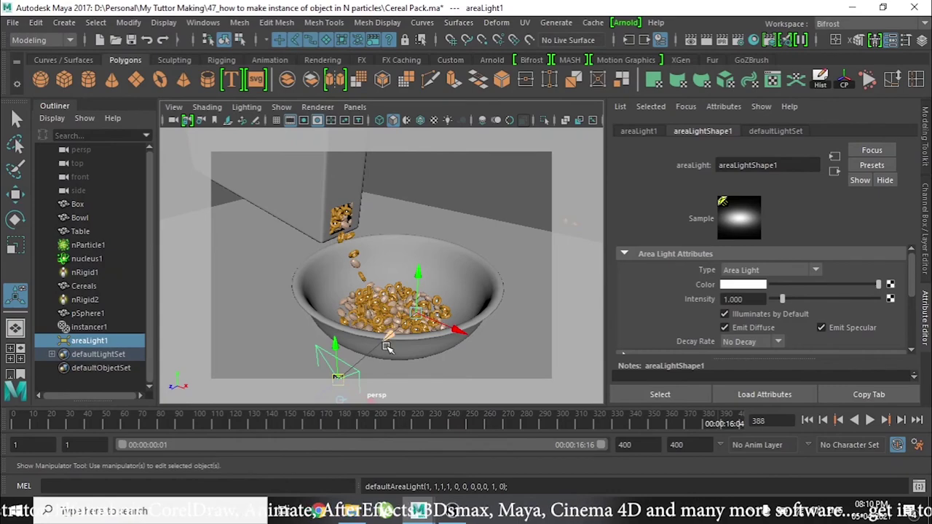
{"action": "key", "text": "w"}
{"action": "left_click_drag", "start_coordinate": [337, 329], "coordinate": [329, 231]}
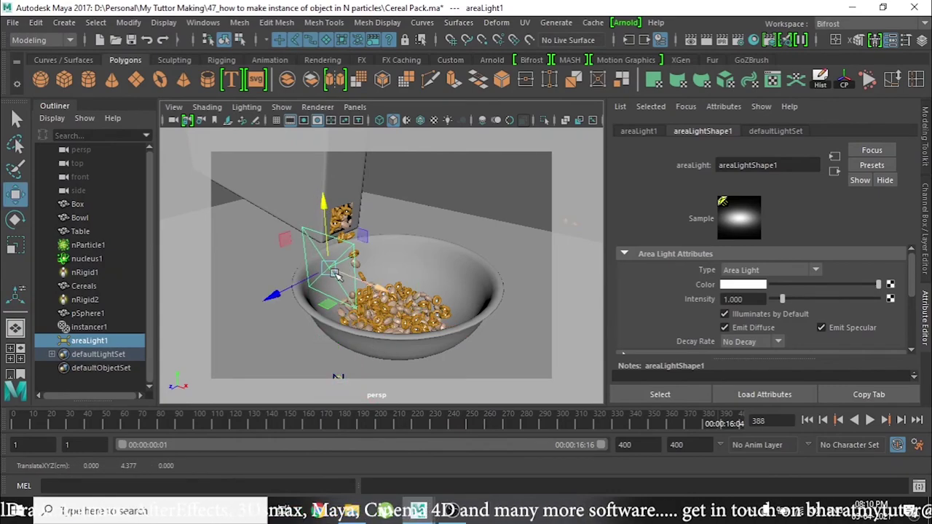
{"action": "left_click_drag", "start_coordinate": [280, 294], "coordinate": [261, 303]}
Look through the area light to aim it down at the bowl, then return to persp
{"action": "left_click", "coordinate": [354, 107]}
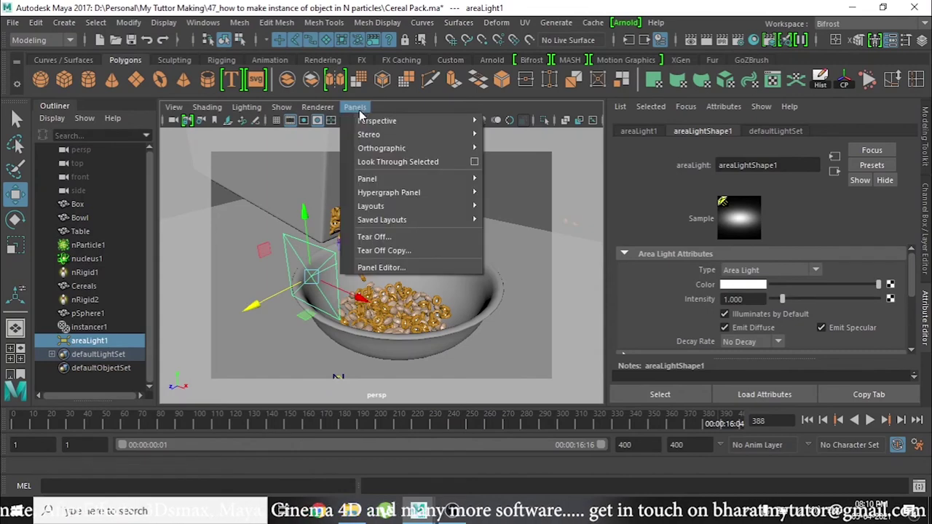
{"action": "left_click", "coordinate": [400, 162]}
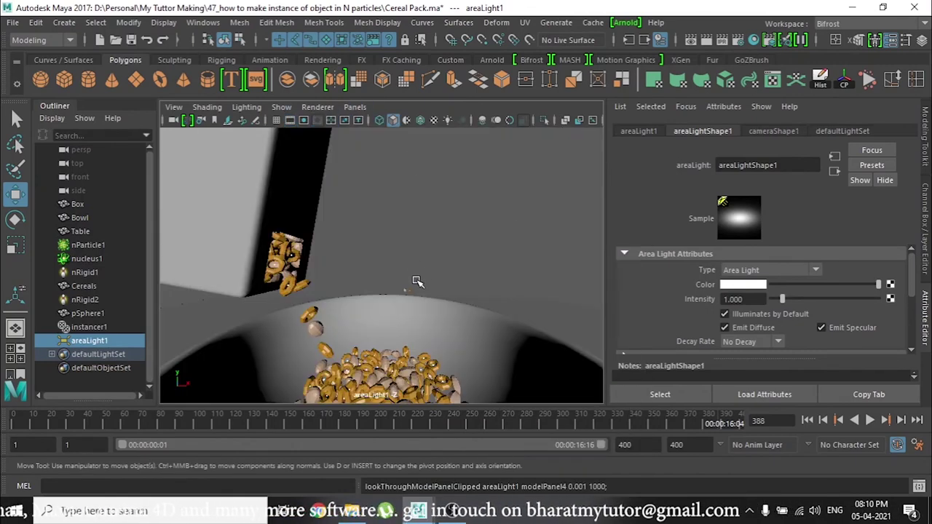
{"action": "scroll", "coordinate": [417, 281], "scroll_direction": "down", "scroll_amount": 6}
{"action": "left_click_drag", "start_coordinate": [395, 281], "coordinate": [455, 312], "text": "alt"}
{"action": "mouse_move", "coordinate": [456, 312]}
{"action": "right_mouse_down", "text": "alt"}
{"action": "mouse_move", "coordinate": [417, 324]}
{"action": "mouse_move", "coordinate": [423, 308]}
{"action": "mouse_move", "coordinate": [455, 312]}
{"action": "right_mouse_up", "text": "alt"}
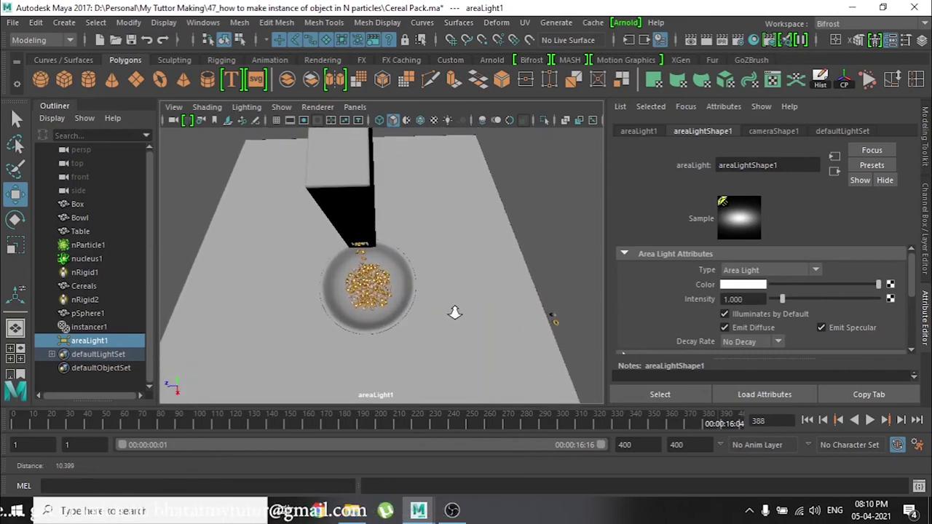
{"action": "left_click", "coordinate": [355, 107]}
{"action": "mouse_move", "coordinate": [388, 132]}
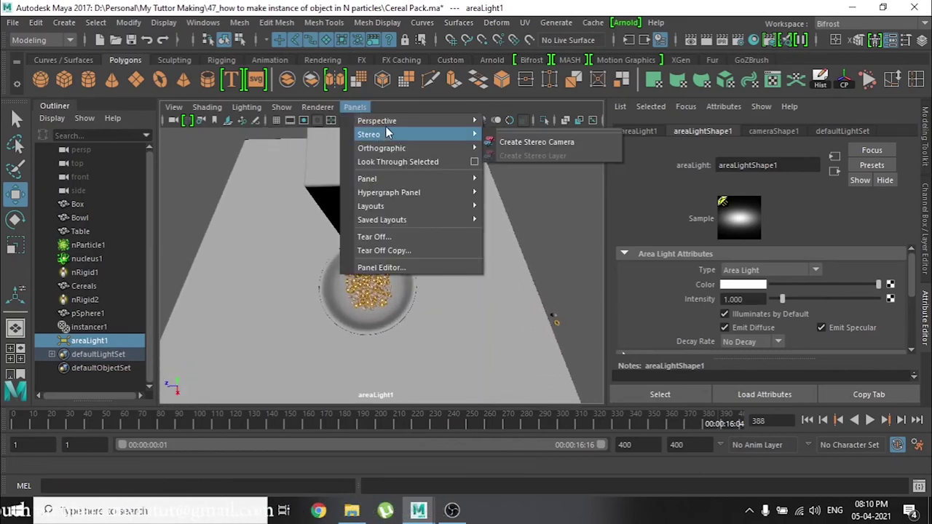
{"action": "left_click", "coordinate": [524, 136]}
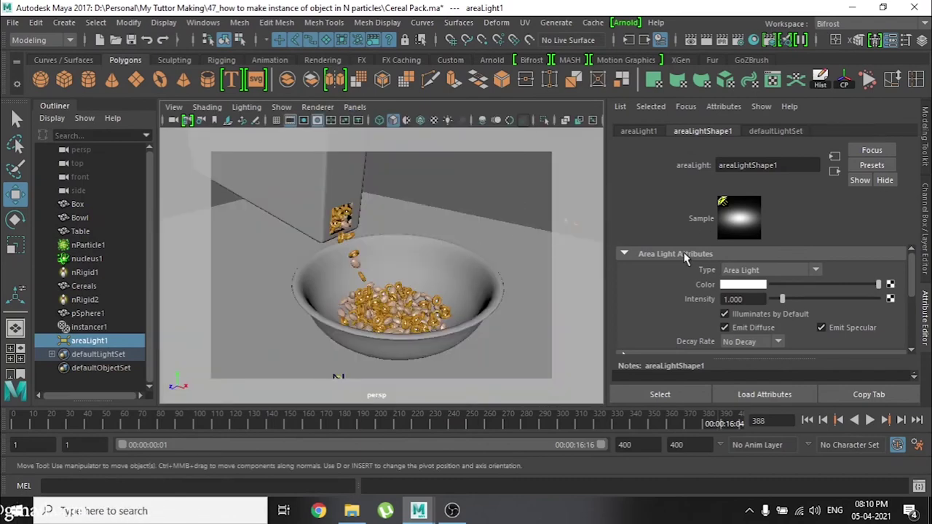
Use all-lights shading and give areaLight1 intensity 1.558 and a pale blue colour
{"action": "key", "text": "7"}
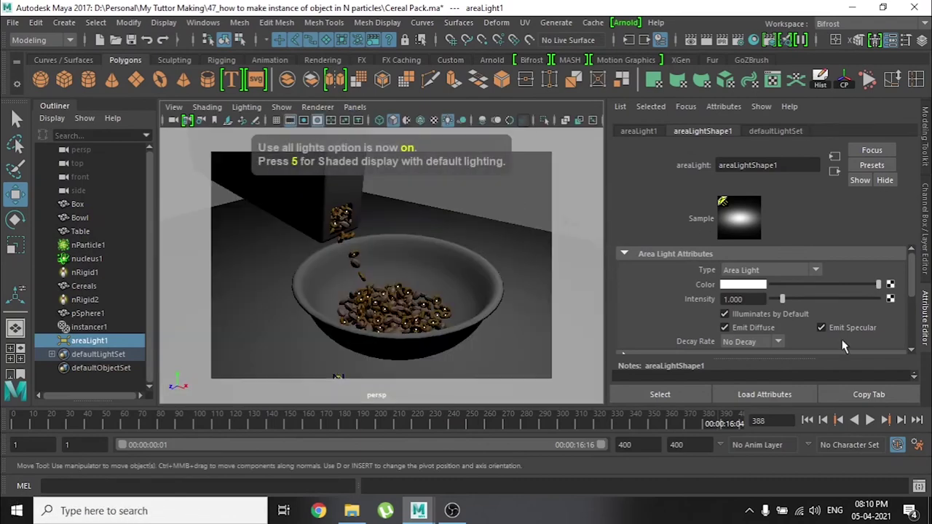
{"action": "left_click_drag", "start_coordinate": [781, 302], "coordinate": [789, 302]}
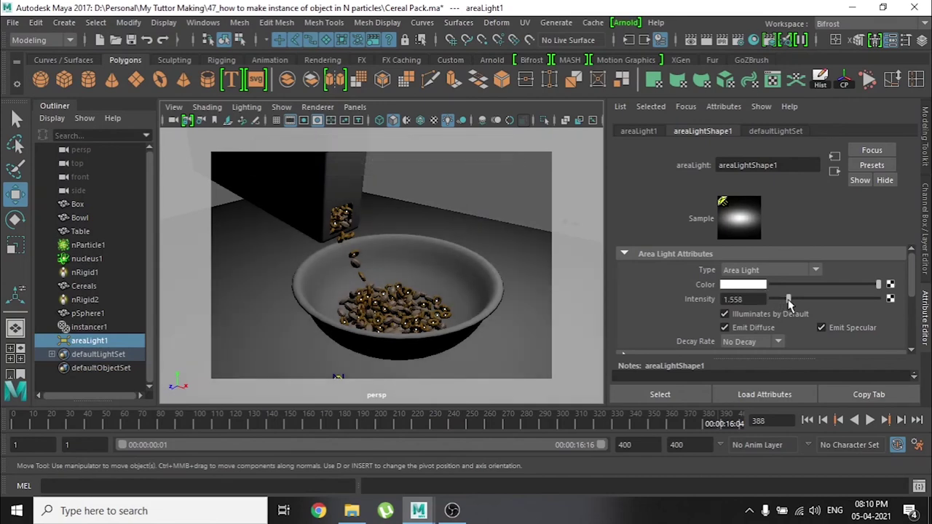
{"action": "left_click", "coordinate": [748, 285]}
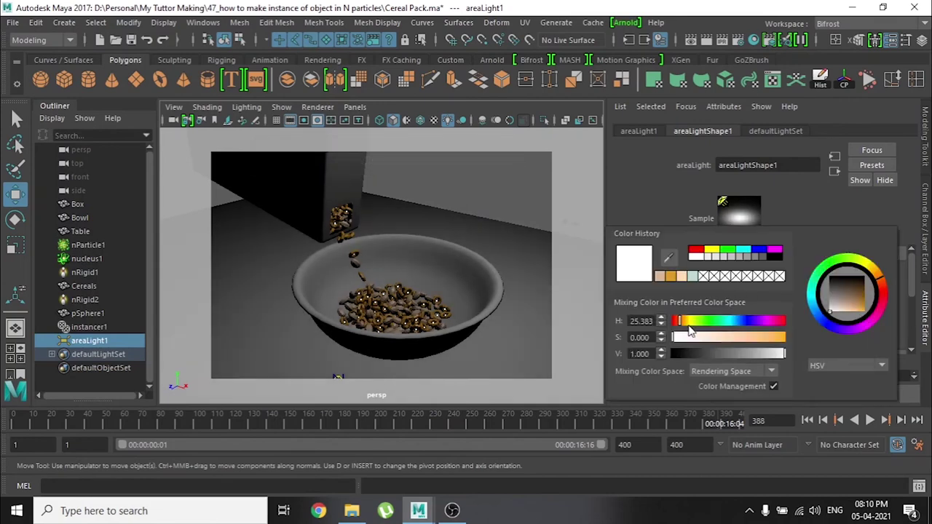
{"action": "left_click", "coordinate": [693, 277]}
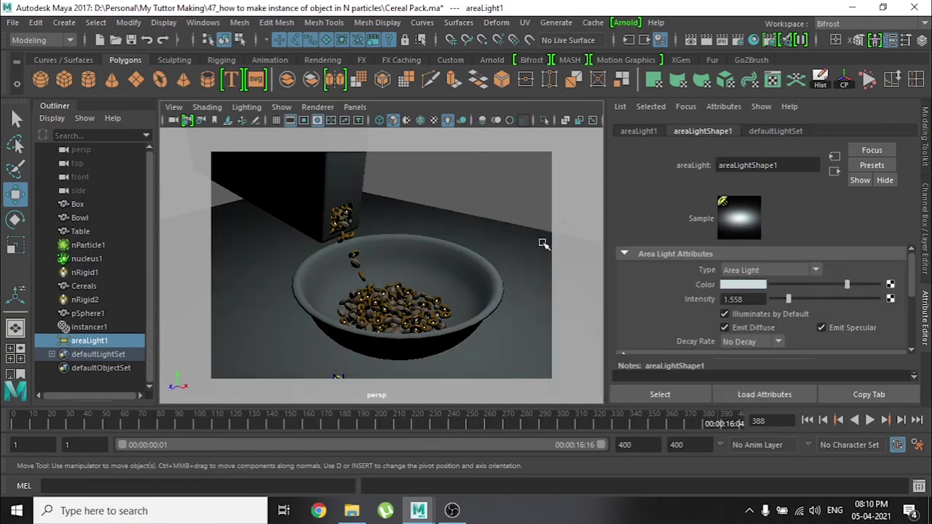
{"action": "left_click", "coordinate": [510, 193]}
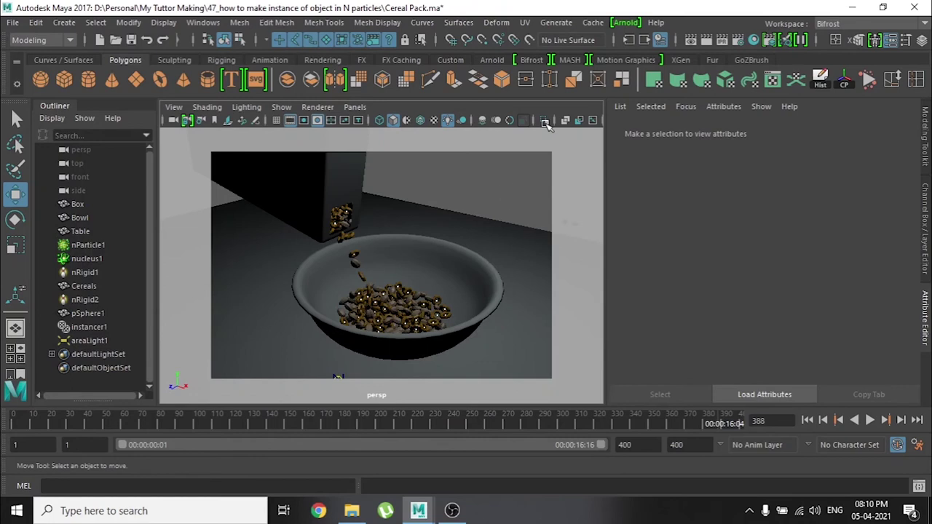
Test-render the current frame twice, then close the render window
{"action": "left_click", "coordinate": [690, 40]}
{"action": "left_click", "coordinate": [190, 265]}
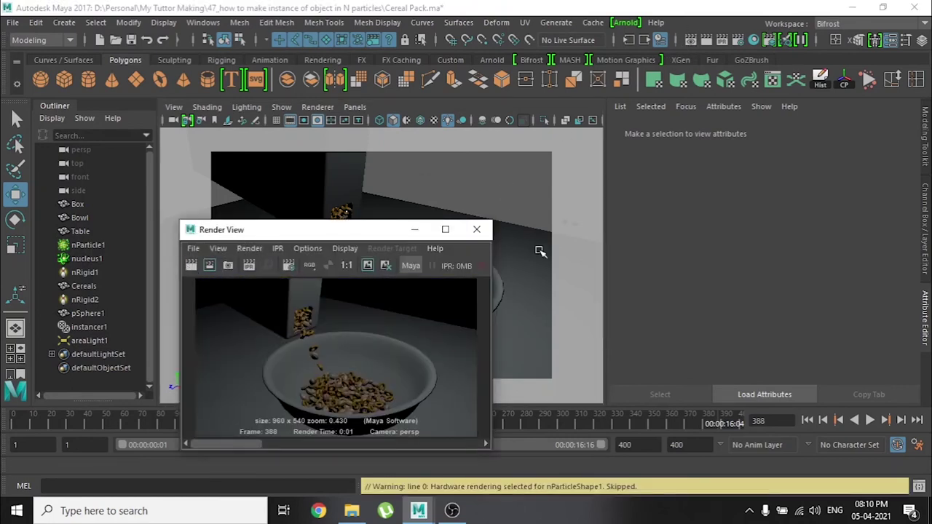
{"action": "left_click", "coordinate": [477, 229]}
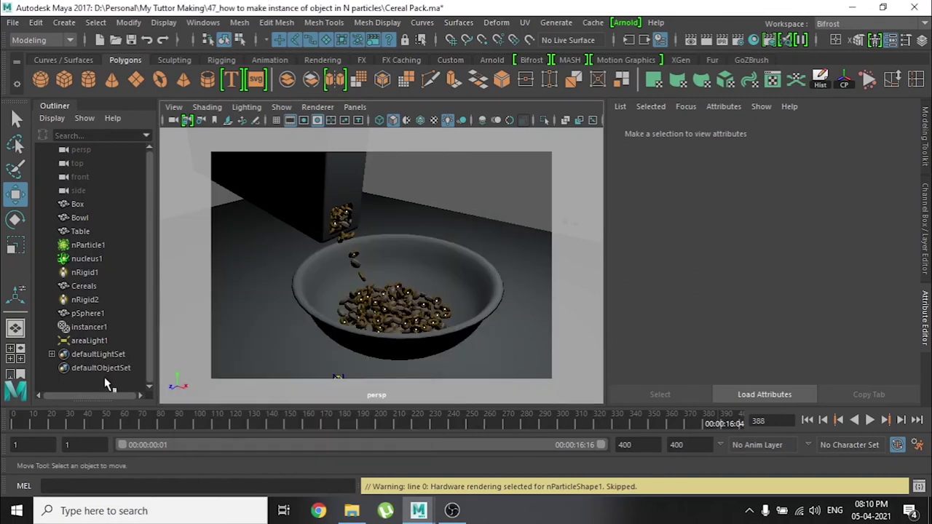
Turn on depth map shadows for areaLight1 and re-render frame 388
{"action": "left_click", "coordinate": [88, 340]}
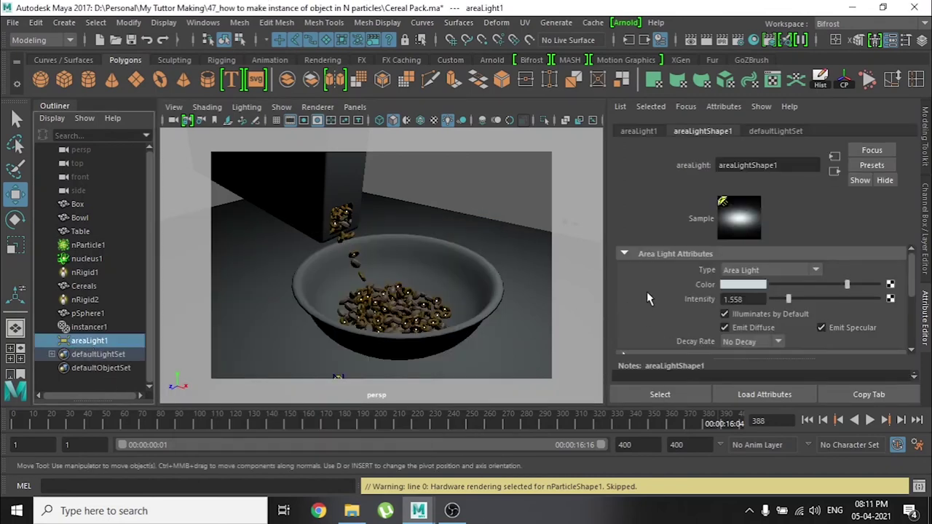
{"action": "scroll", "coordinate": [648, 299], "scroll_direction": "down", "scroll_amount": 3}
{"action": "left_click", "coordinate": [683, 293]}
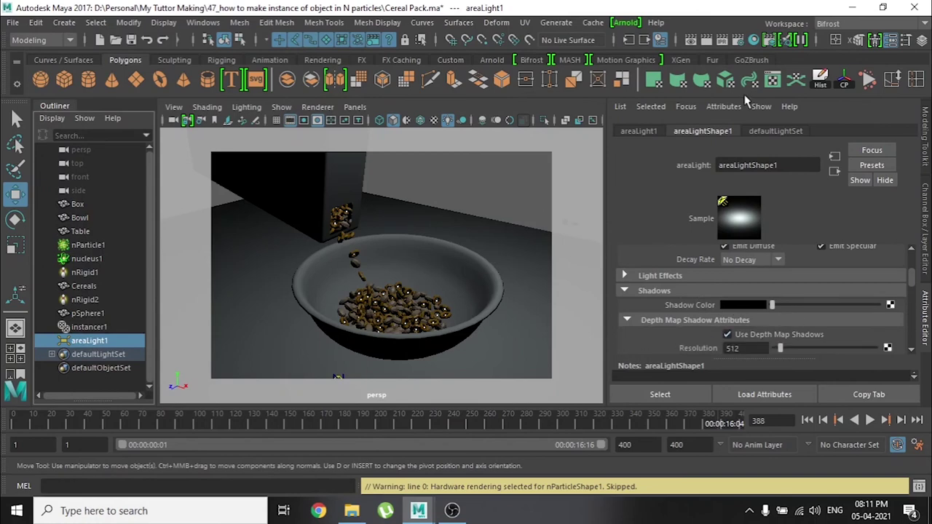
{"action": "left_click", "coordinate": [690, 39]}
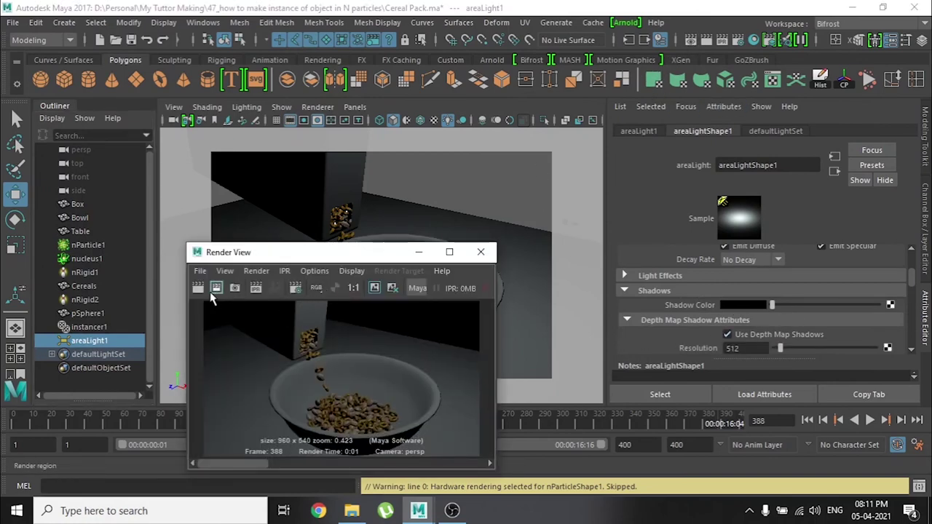
{"action": "left_click_drag", "start_coordinate": [313, 252], "coordinate": [337, 128]}
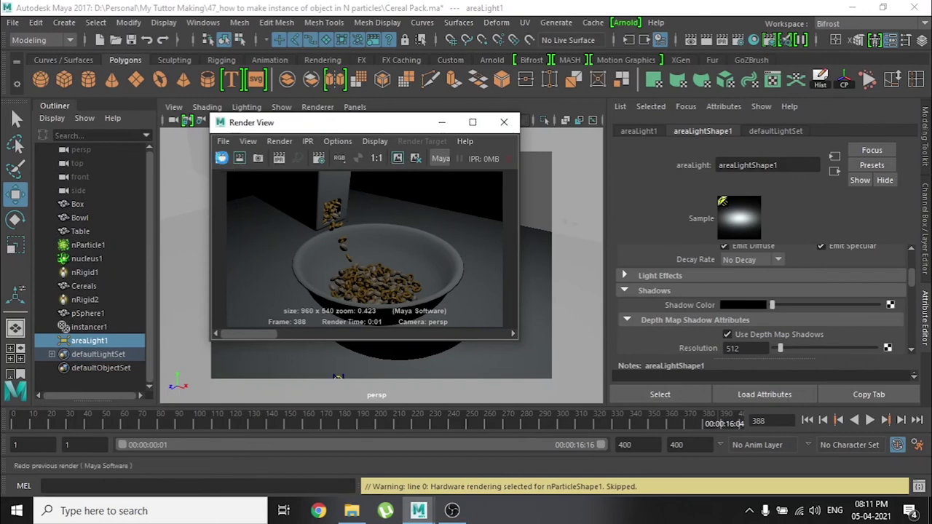
{"action": "left_click", "coordinate": [221, 158]}
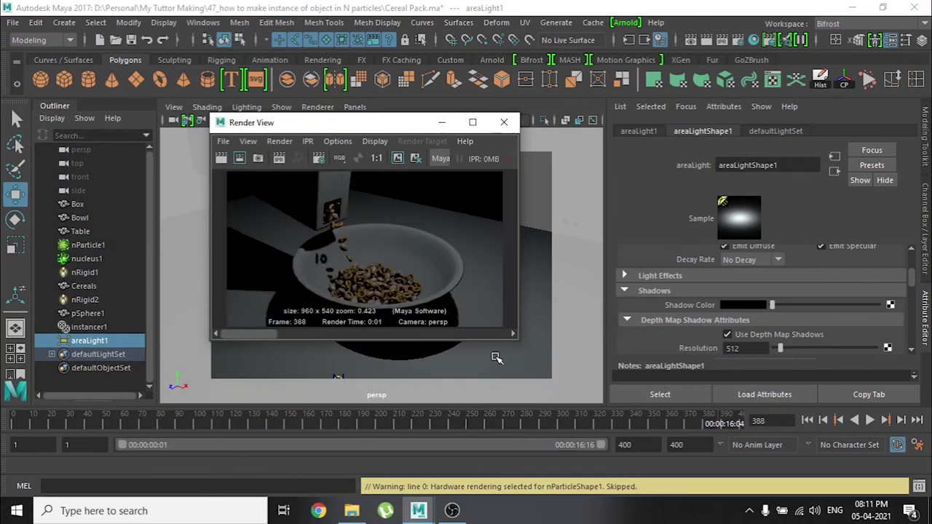